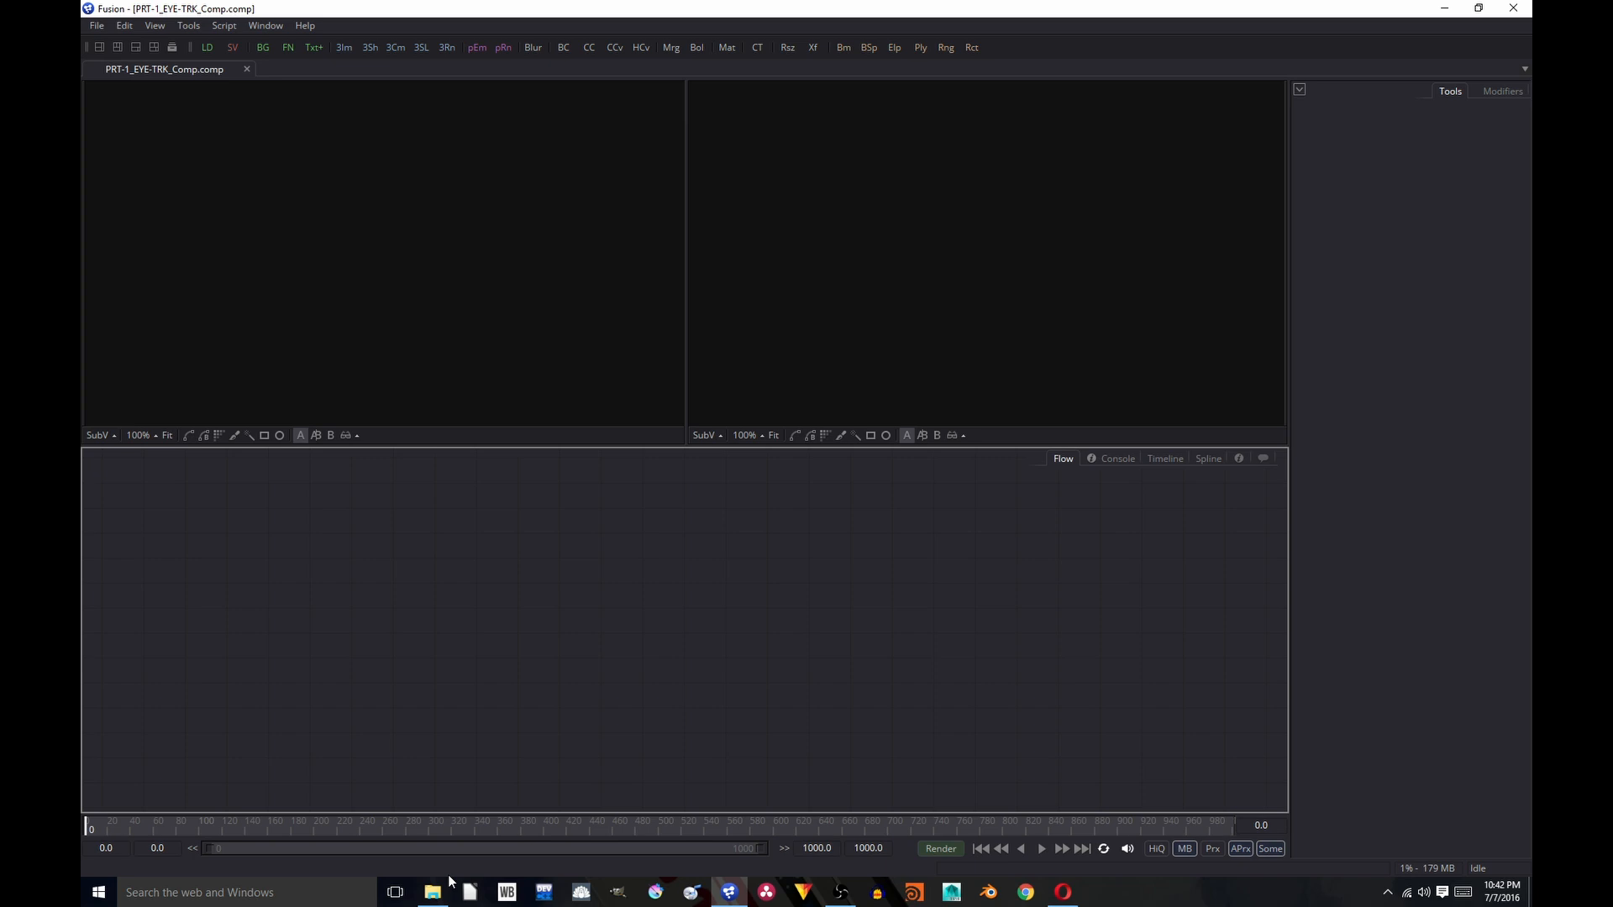
# Step: Load P1000570.MP4 from the Blind Eyes project's Tutorial Assets > Video Files folder into the composition's flow
pyautogui.click(442, 887)
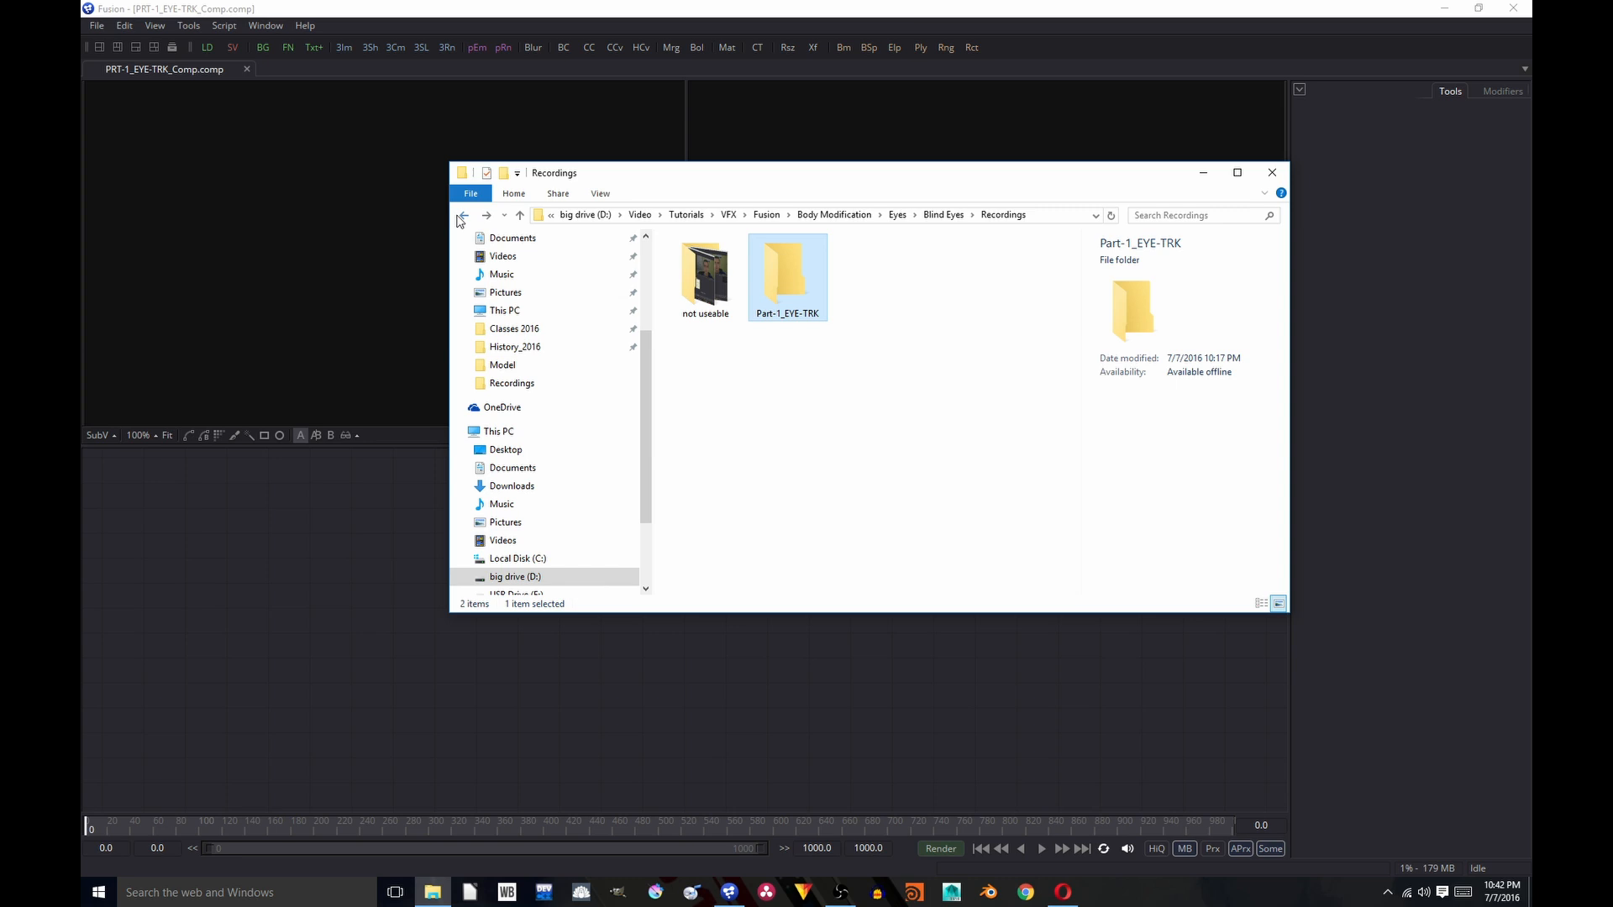
pyautogui.click(520, 215)
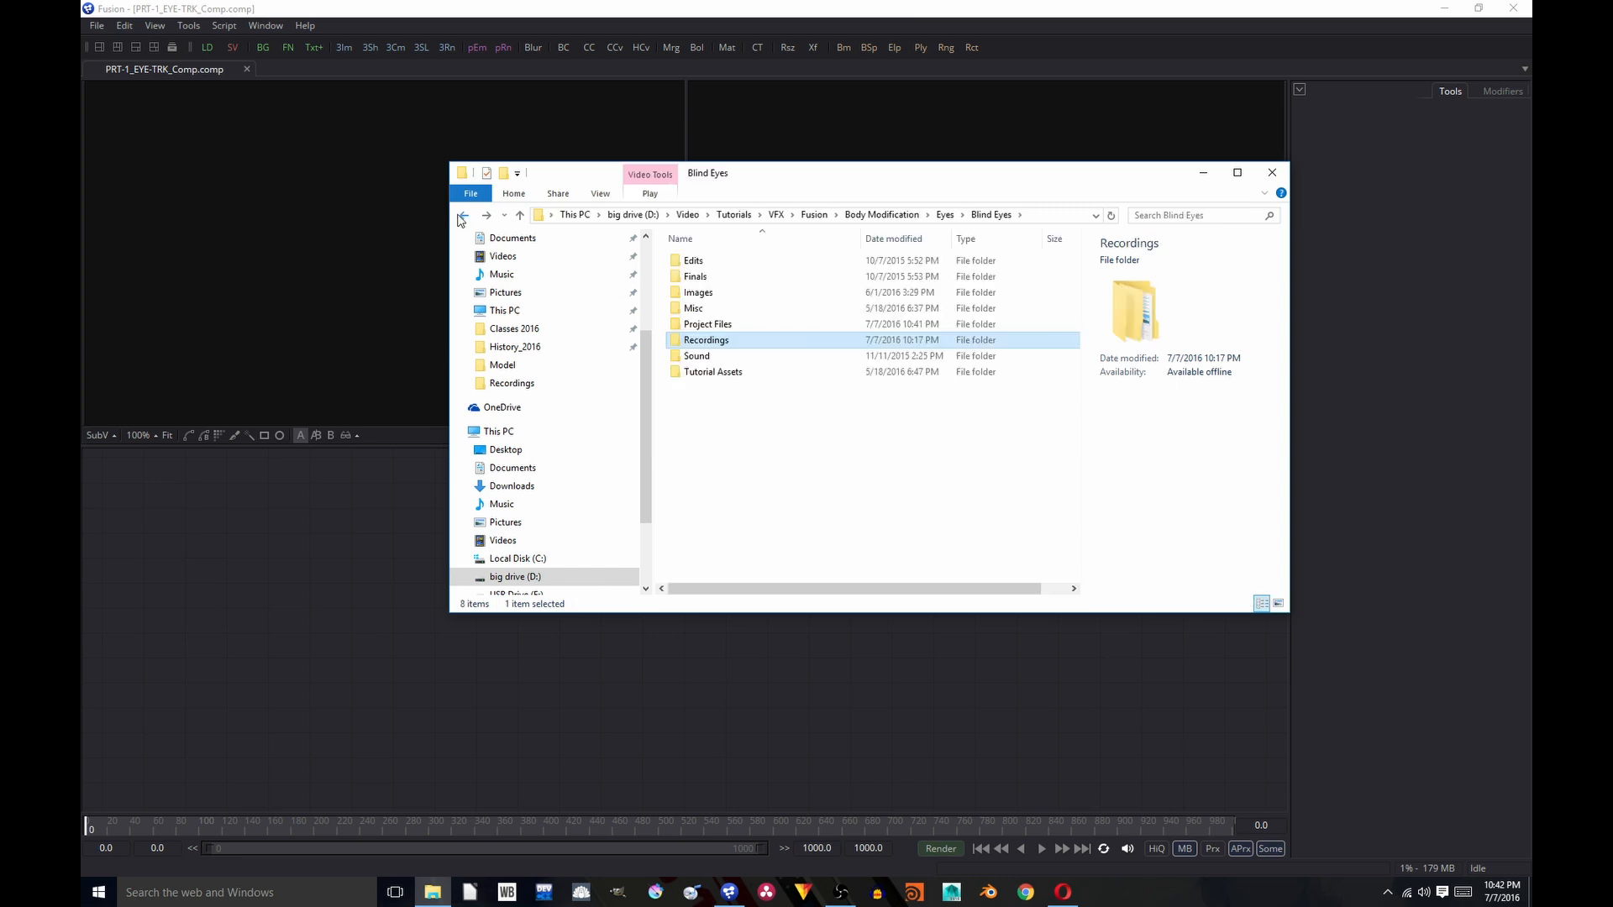
pyautogui.doubleClick(736, 373)
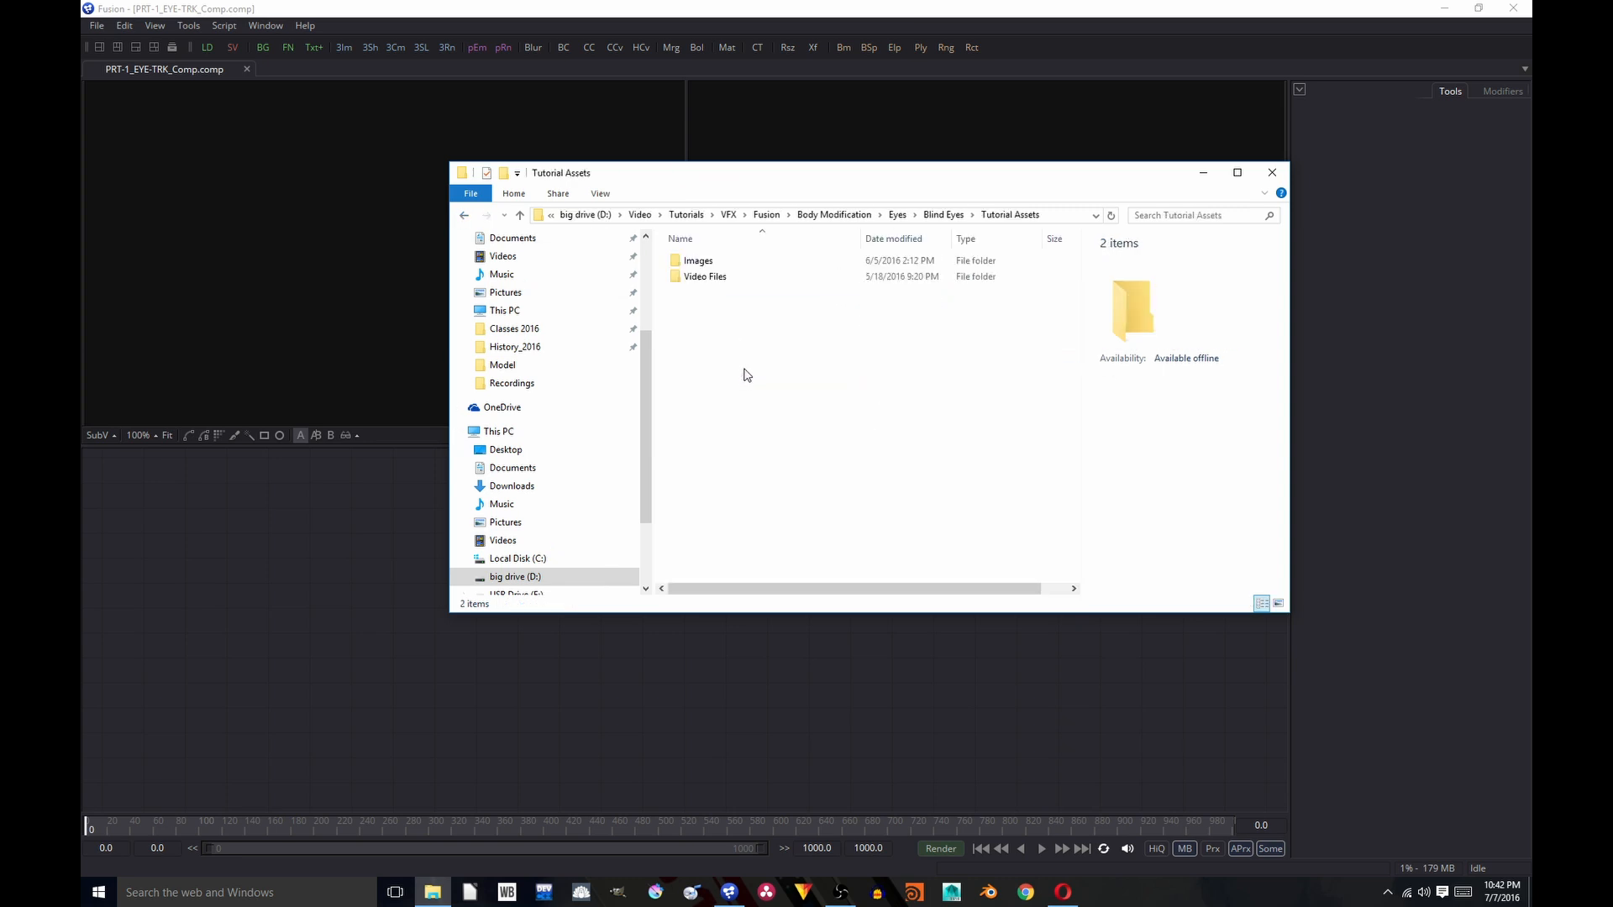
pyautogui.doubleClick(727, 281)
pyautogui.moveTo(704, 260); pyautogui.dragTo(408, 539)
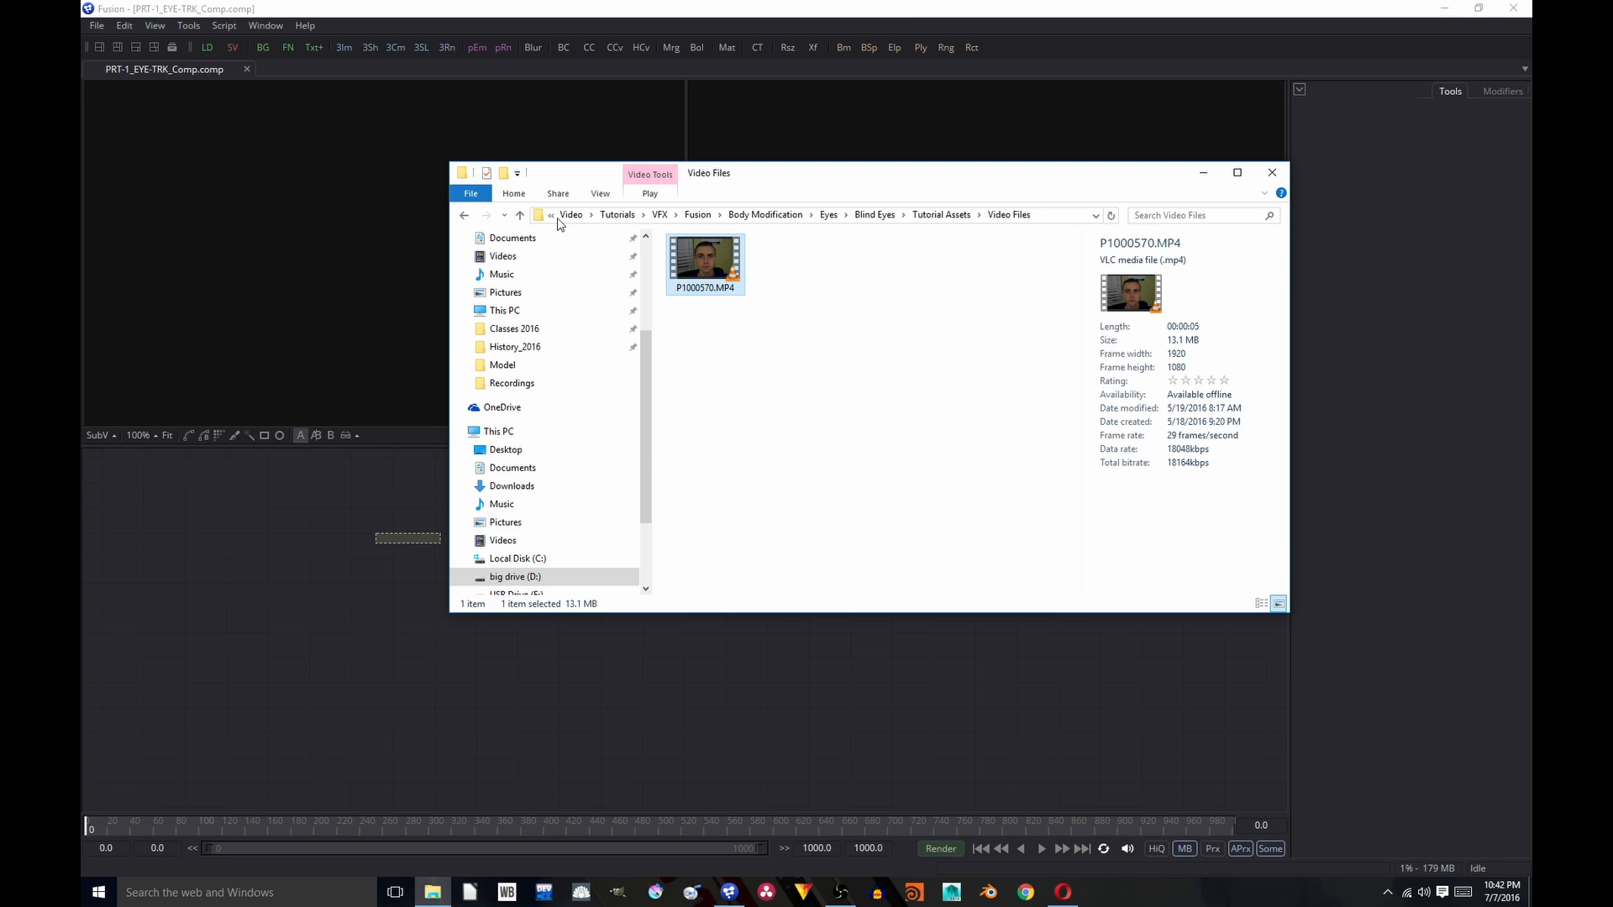
# Step: Load marble.jpg from the Tutorial Assets > Images folder into the flow
pyautogui.click(464, 218)
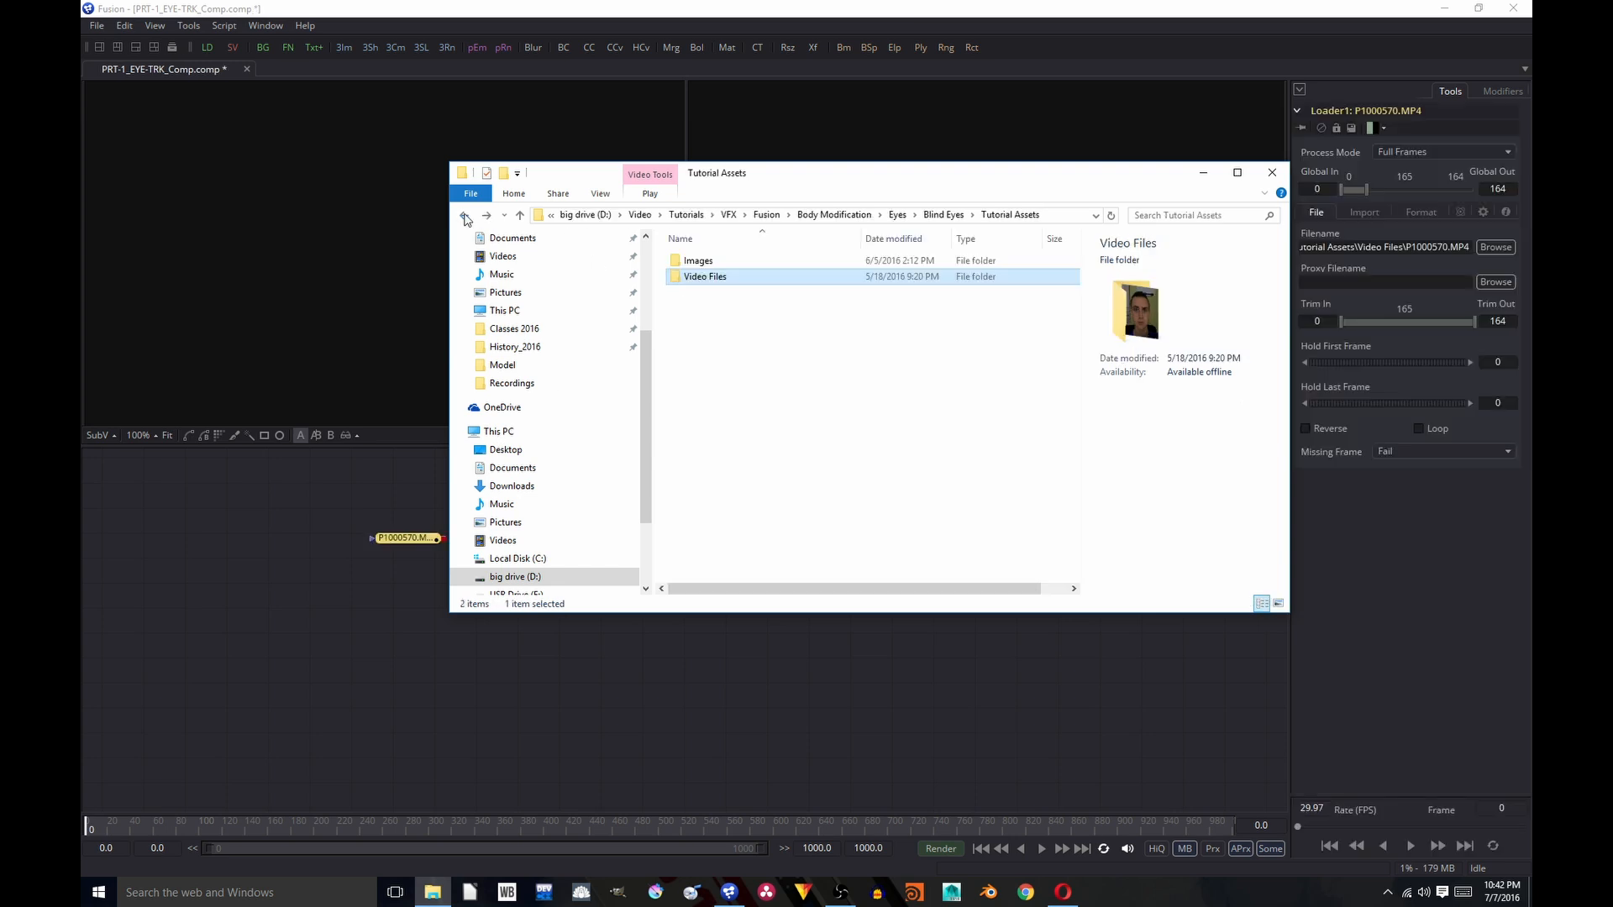
pyautogui.doubleClick(697, 256)
pyautogui.moveTo(704, 256); pyautogui.dragTo(635, 527)
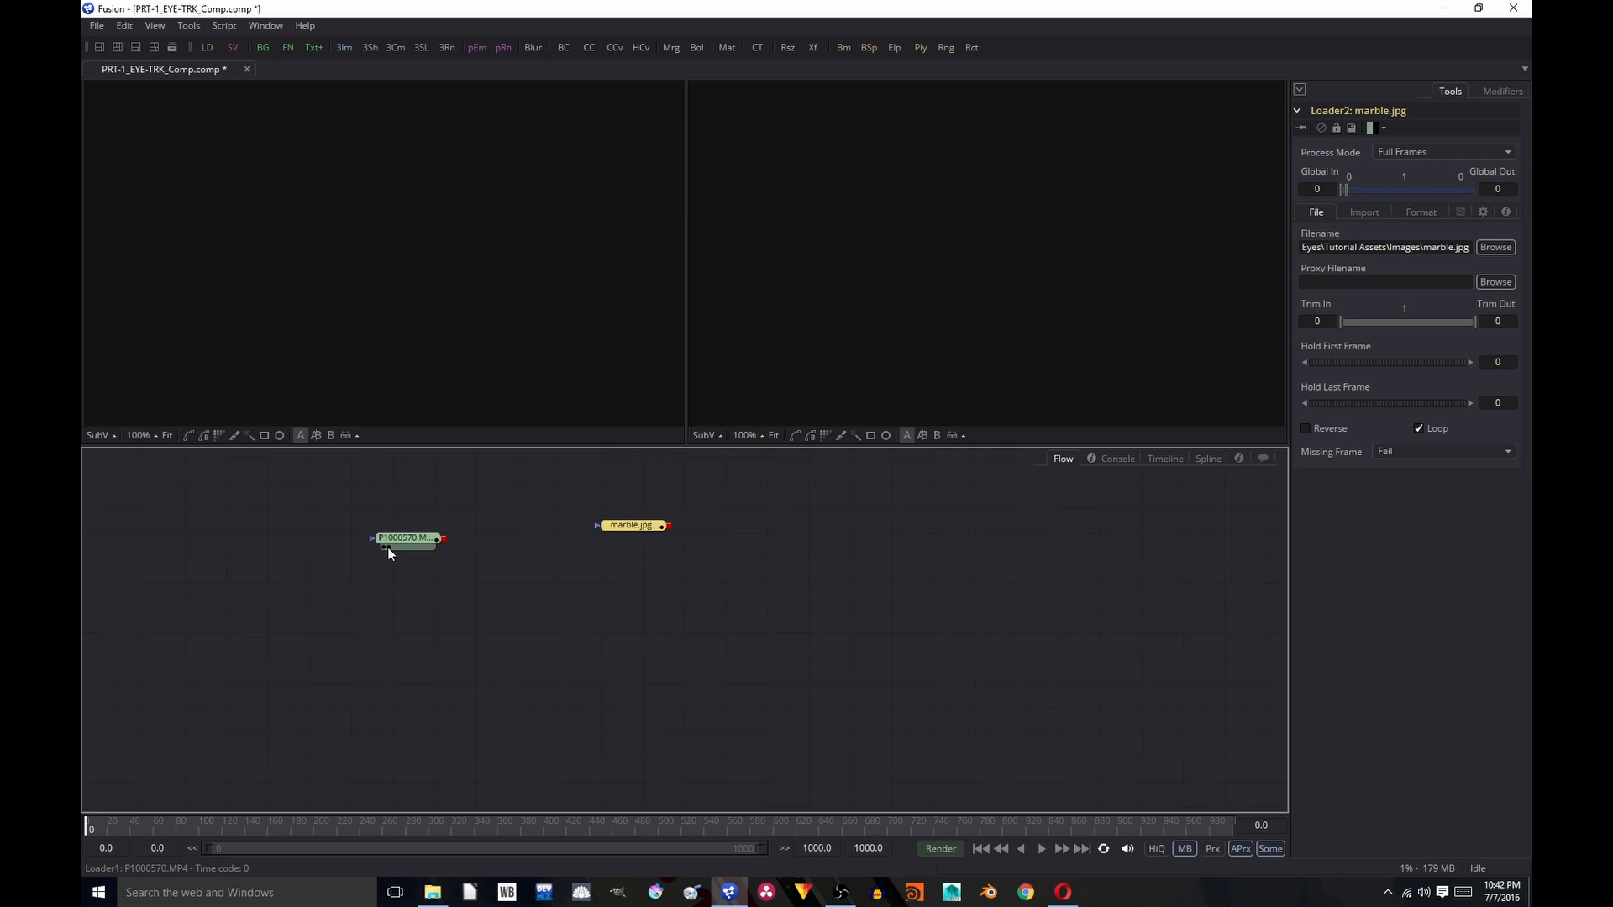
# Step: Display the P1000570.MP4 footage in a viewer and fit the whole frame to it
pyautogui.moveTo(387, 547); pyautogui.dragTo(501, 585)
pyautogui.click(953, 295)
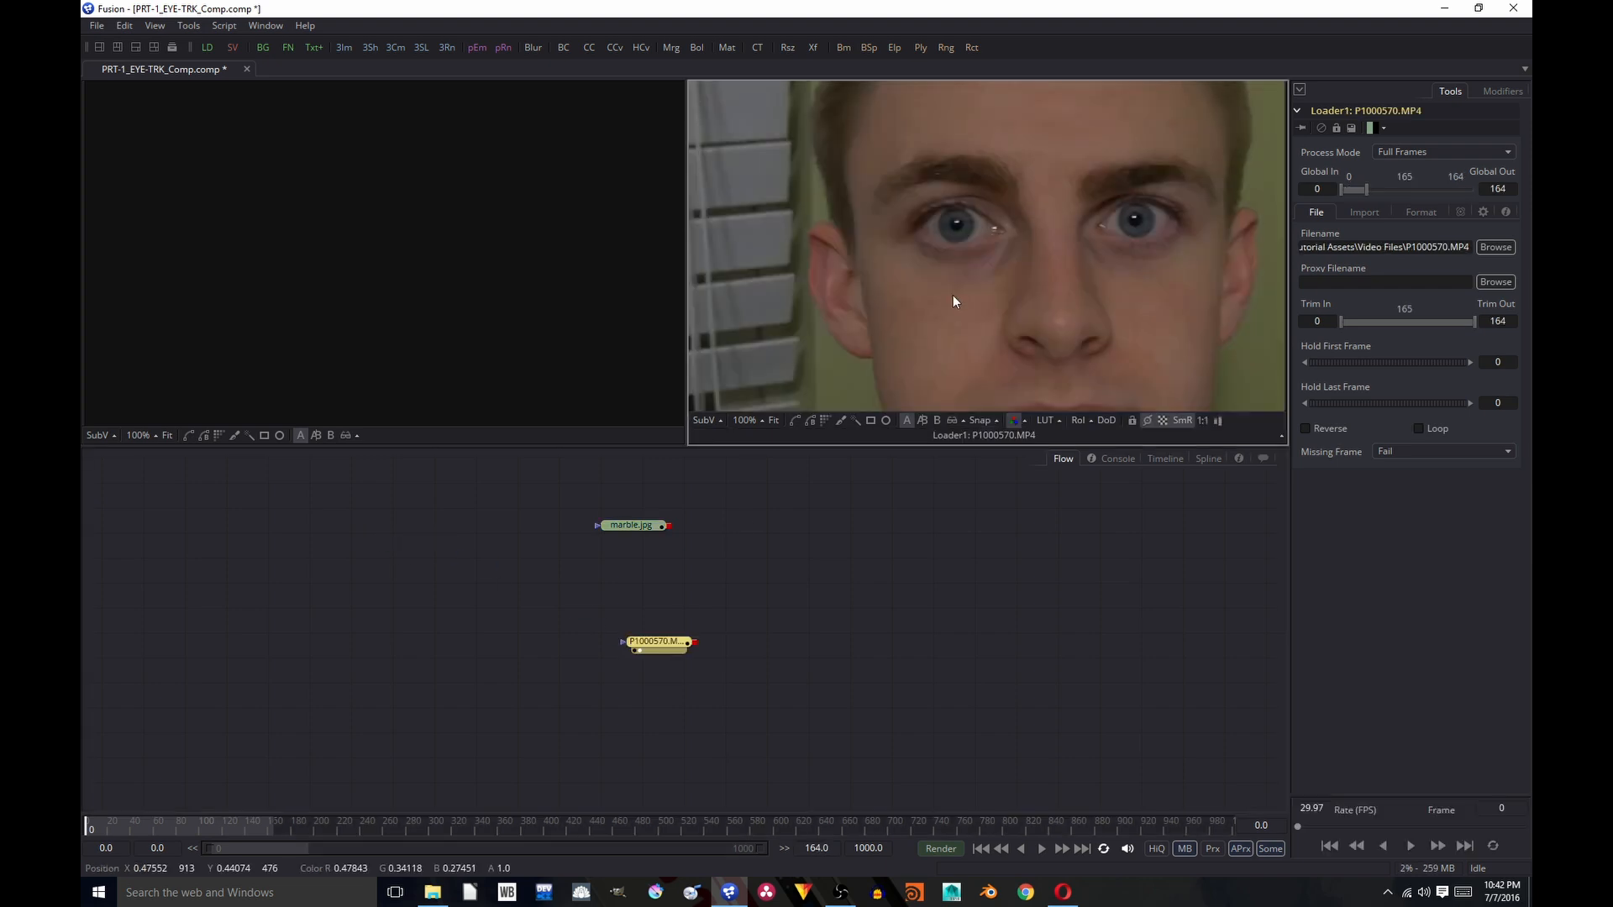
pyautogui.hotkey('ctrl', 'f')
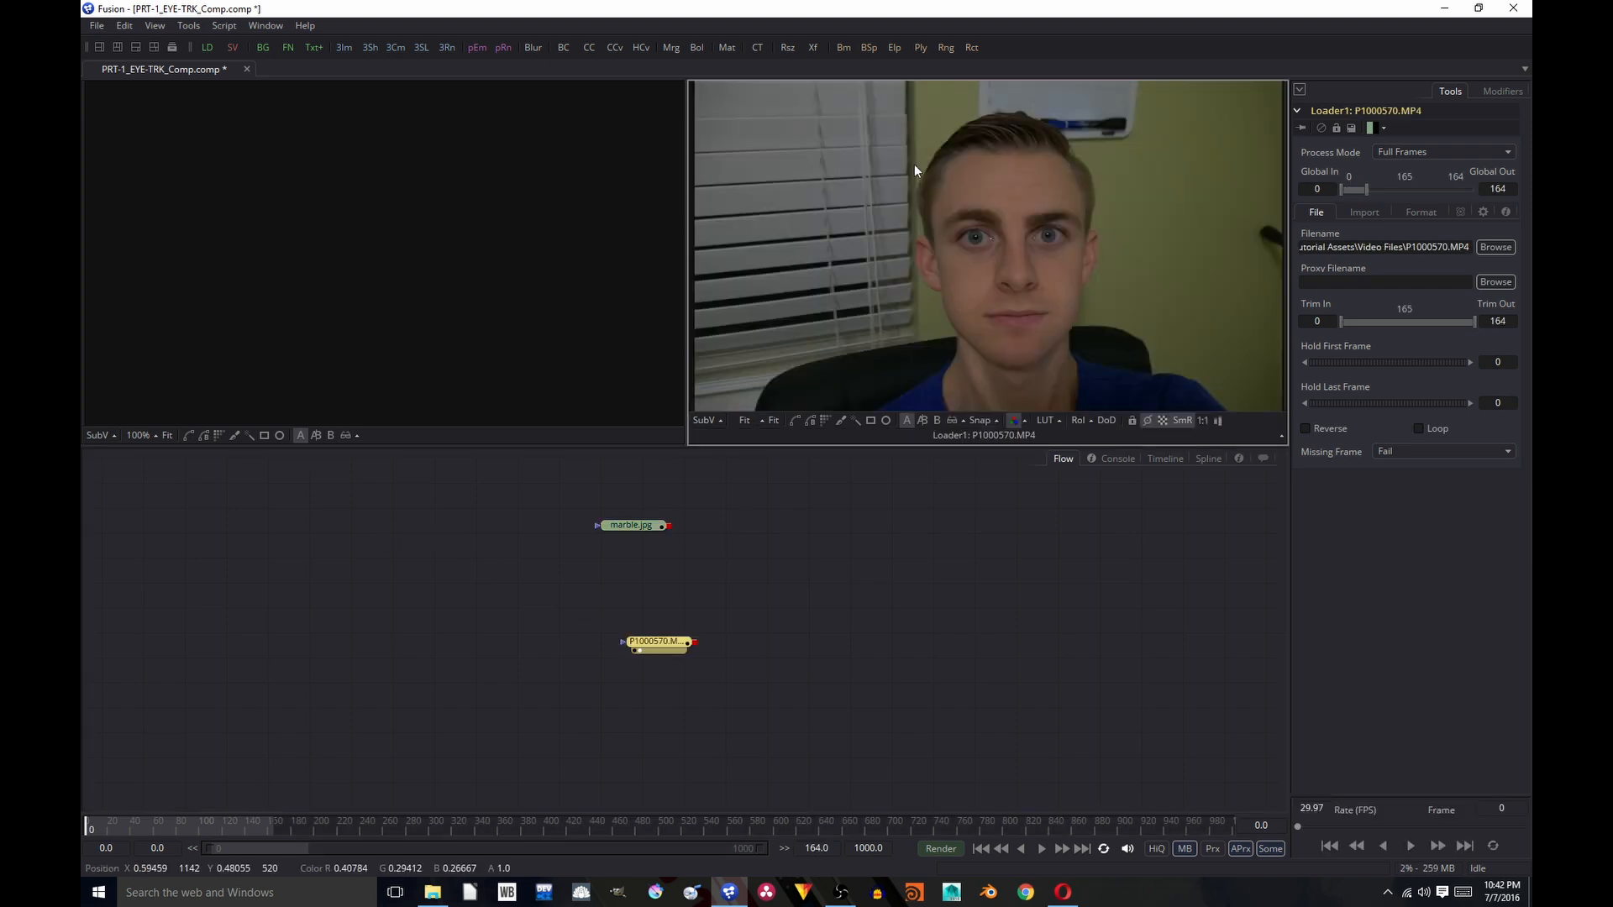
pyautogui.click(1097, 486)
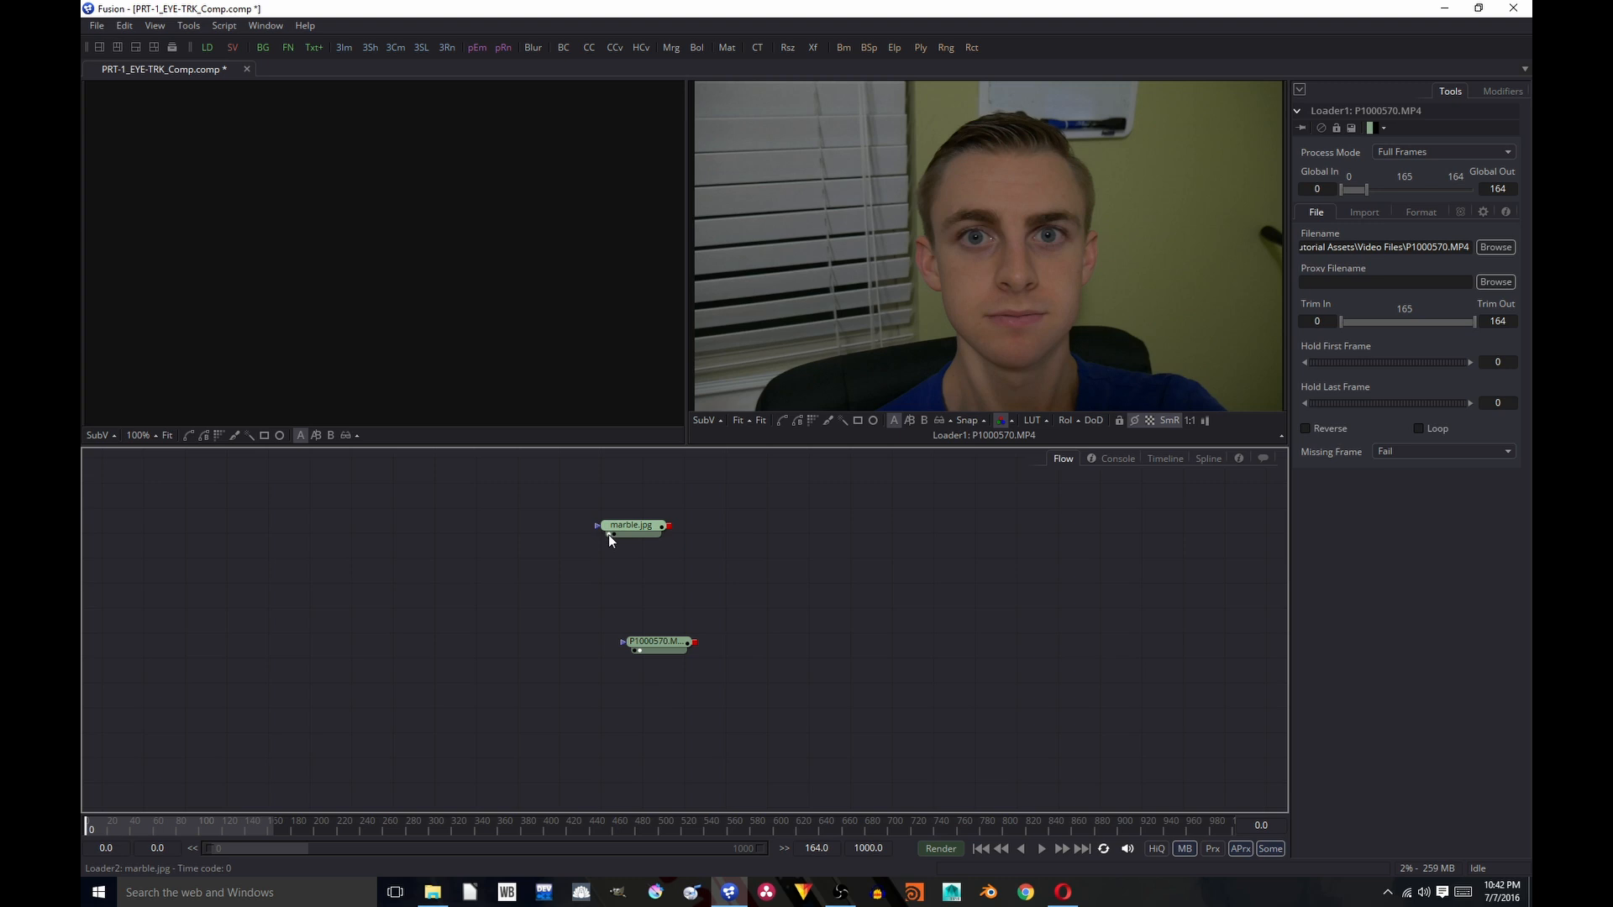
# Step: Preview marble.jpg in the empty viewer, clear that viewer, and check the image's node information
pyautogui.click(610, 534)
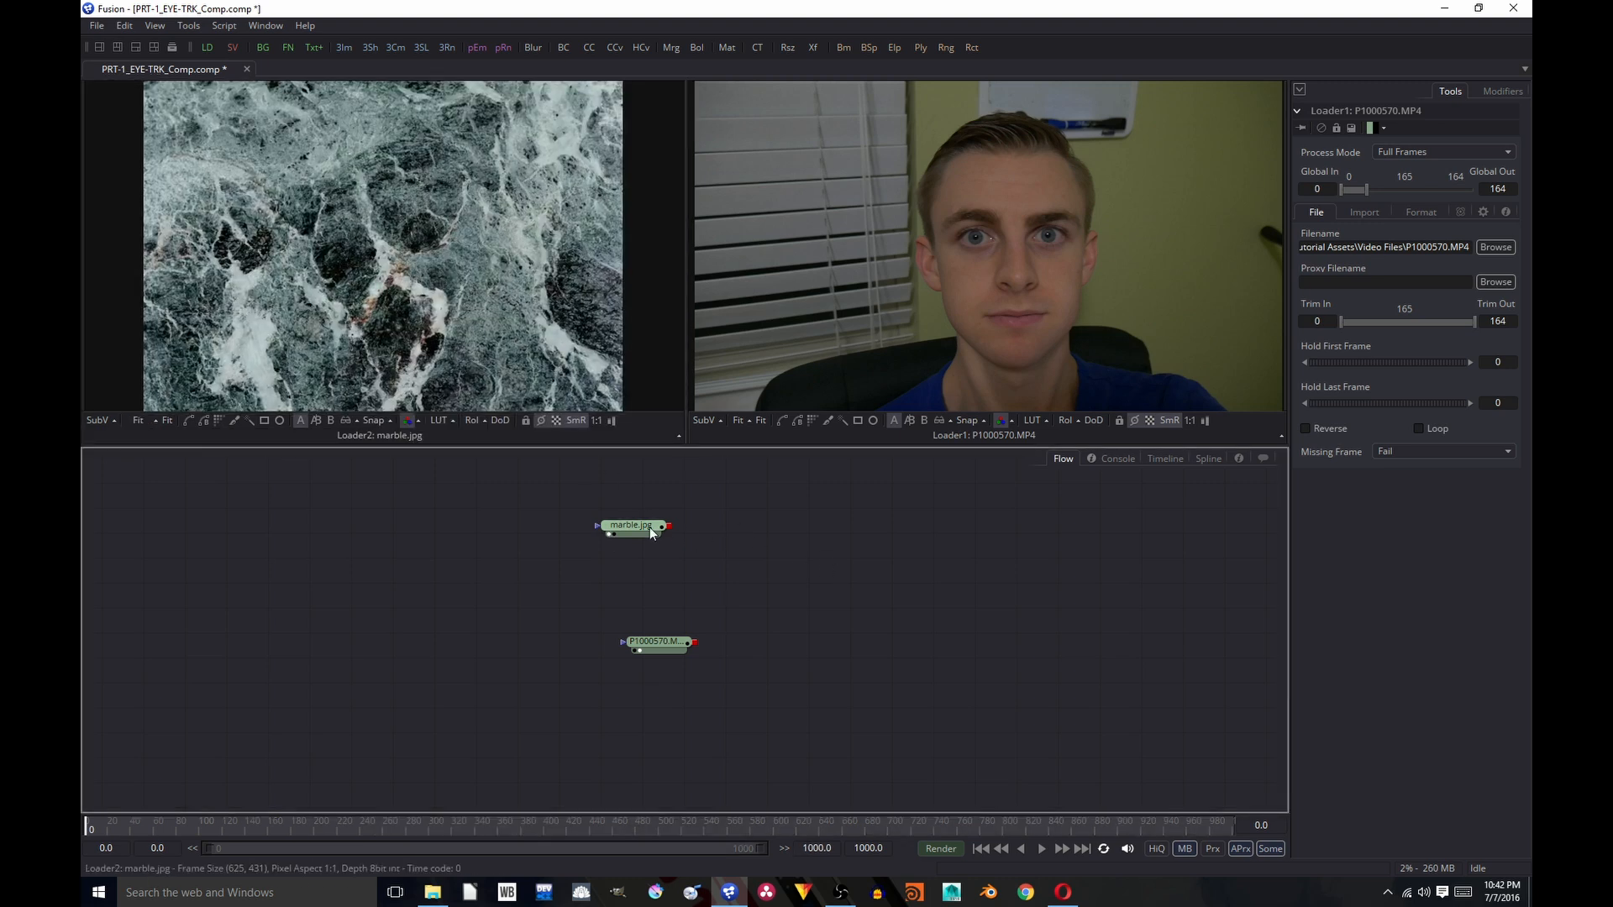
pyautogui.click(609, 535)
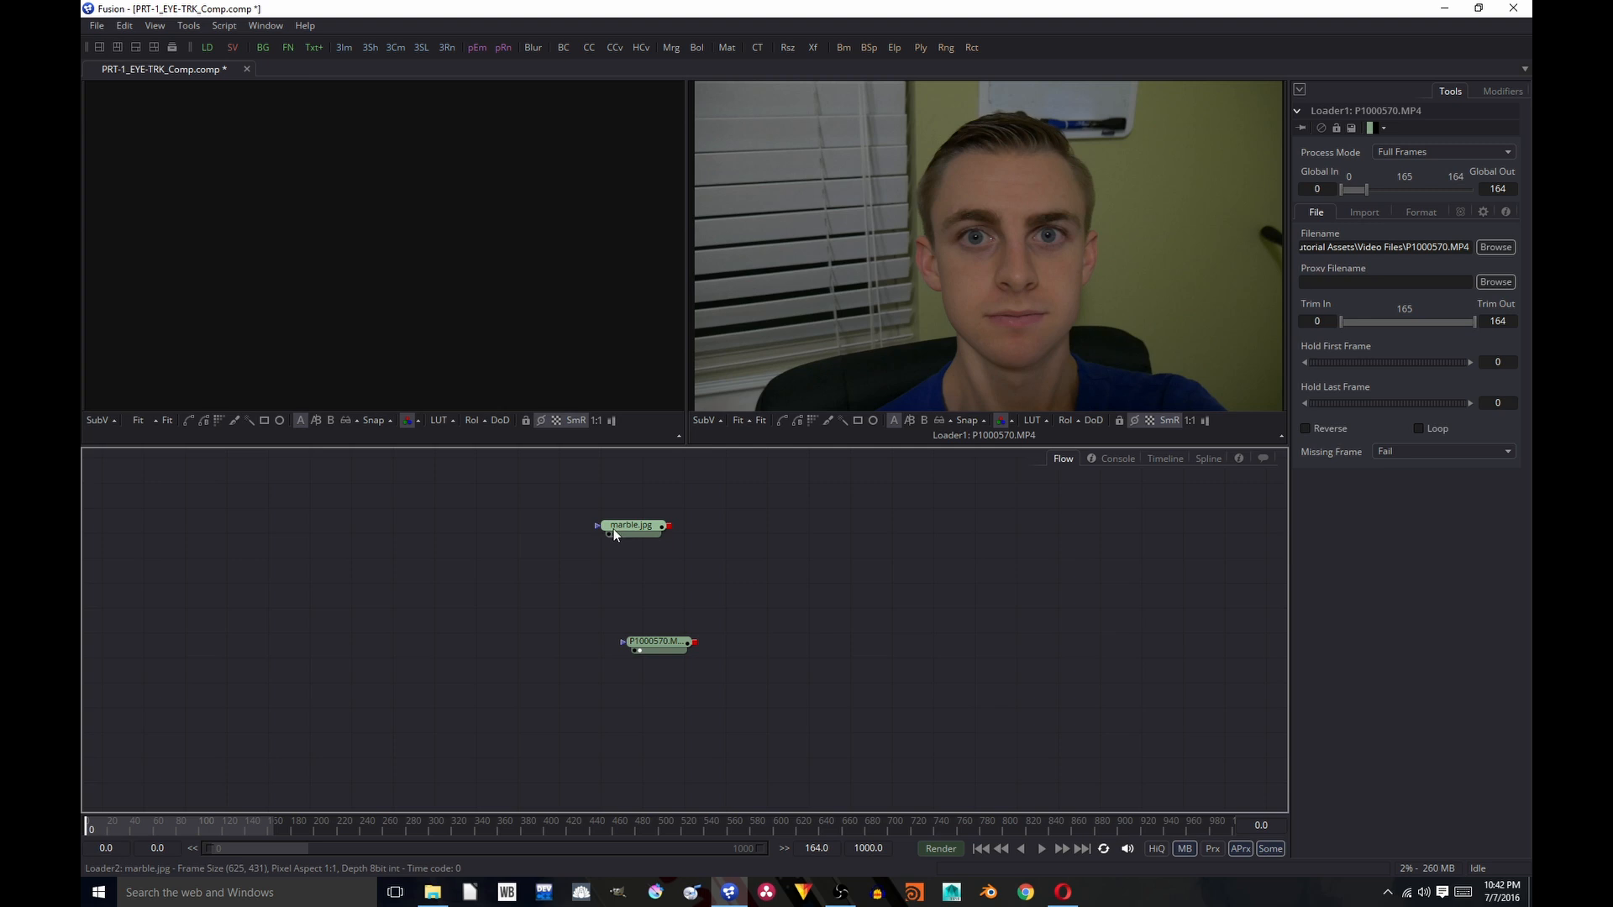
pyautogui.moveTo(614, 531)
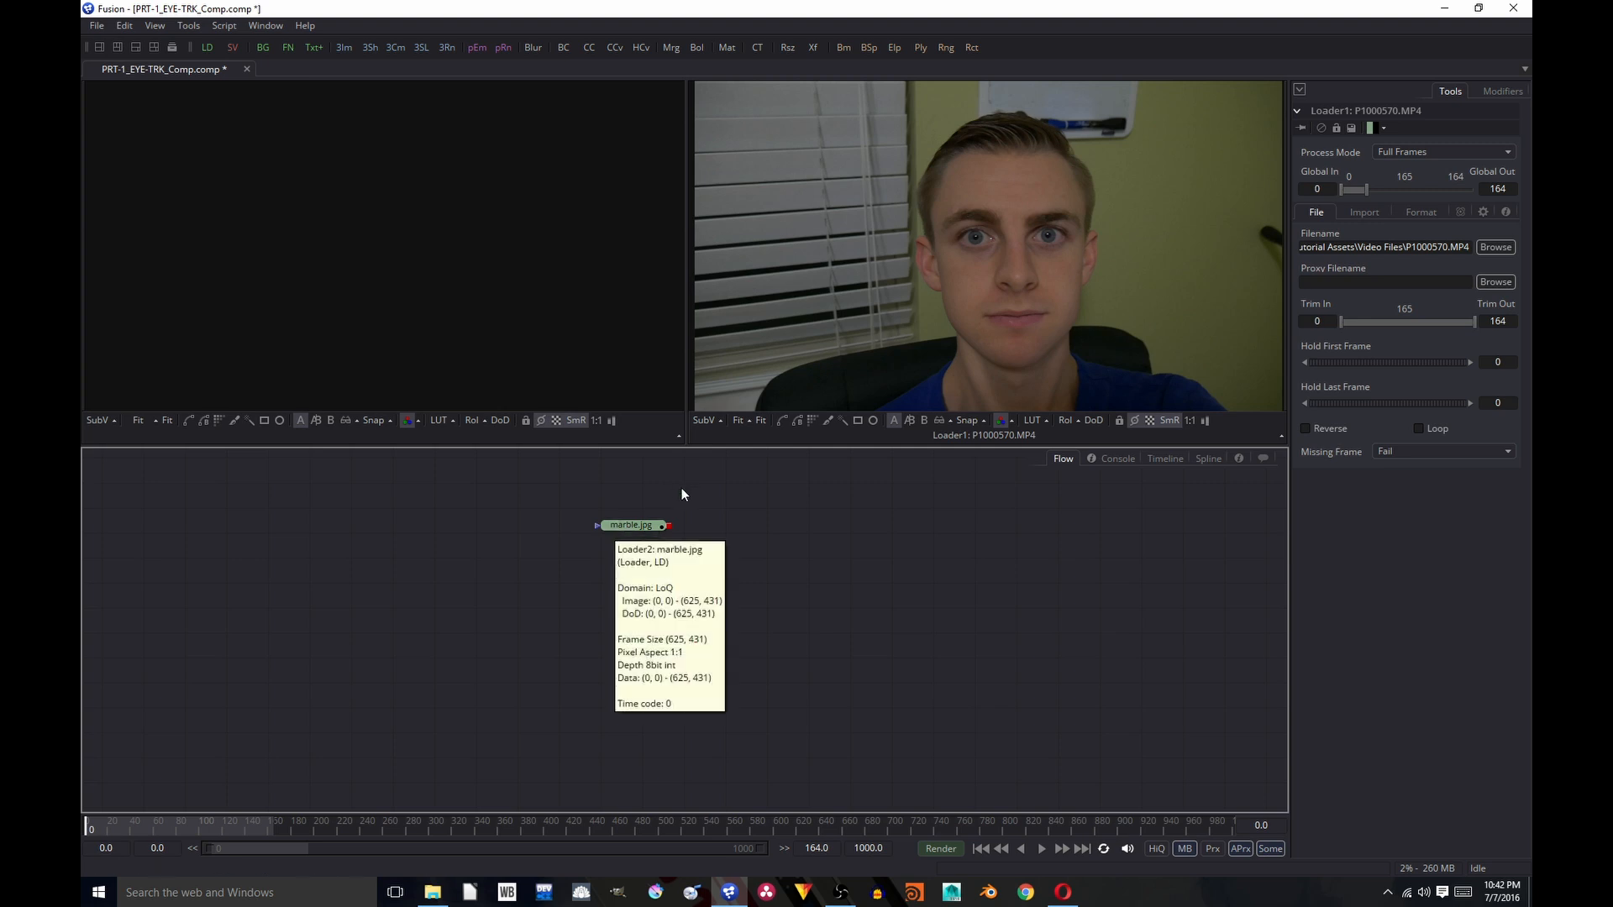
# Step: Set the composition's global end frame to 164
pyautogui.doubleClick(877, 847)
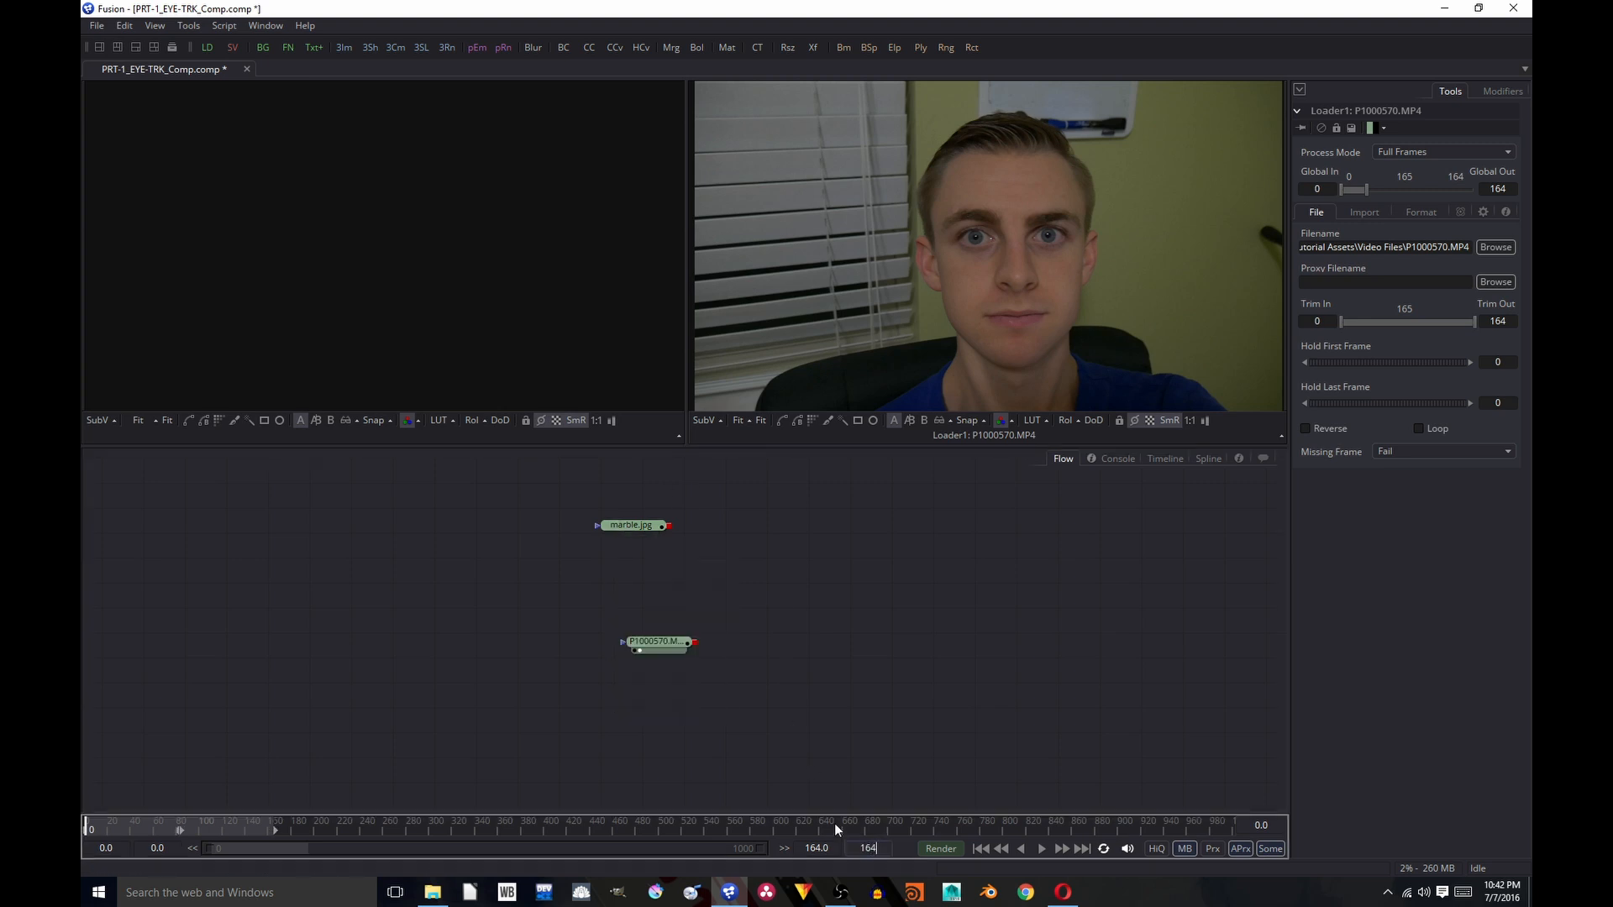
pyautogui.write('164')
pyautogui.press('Return')
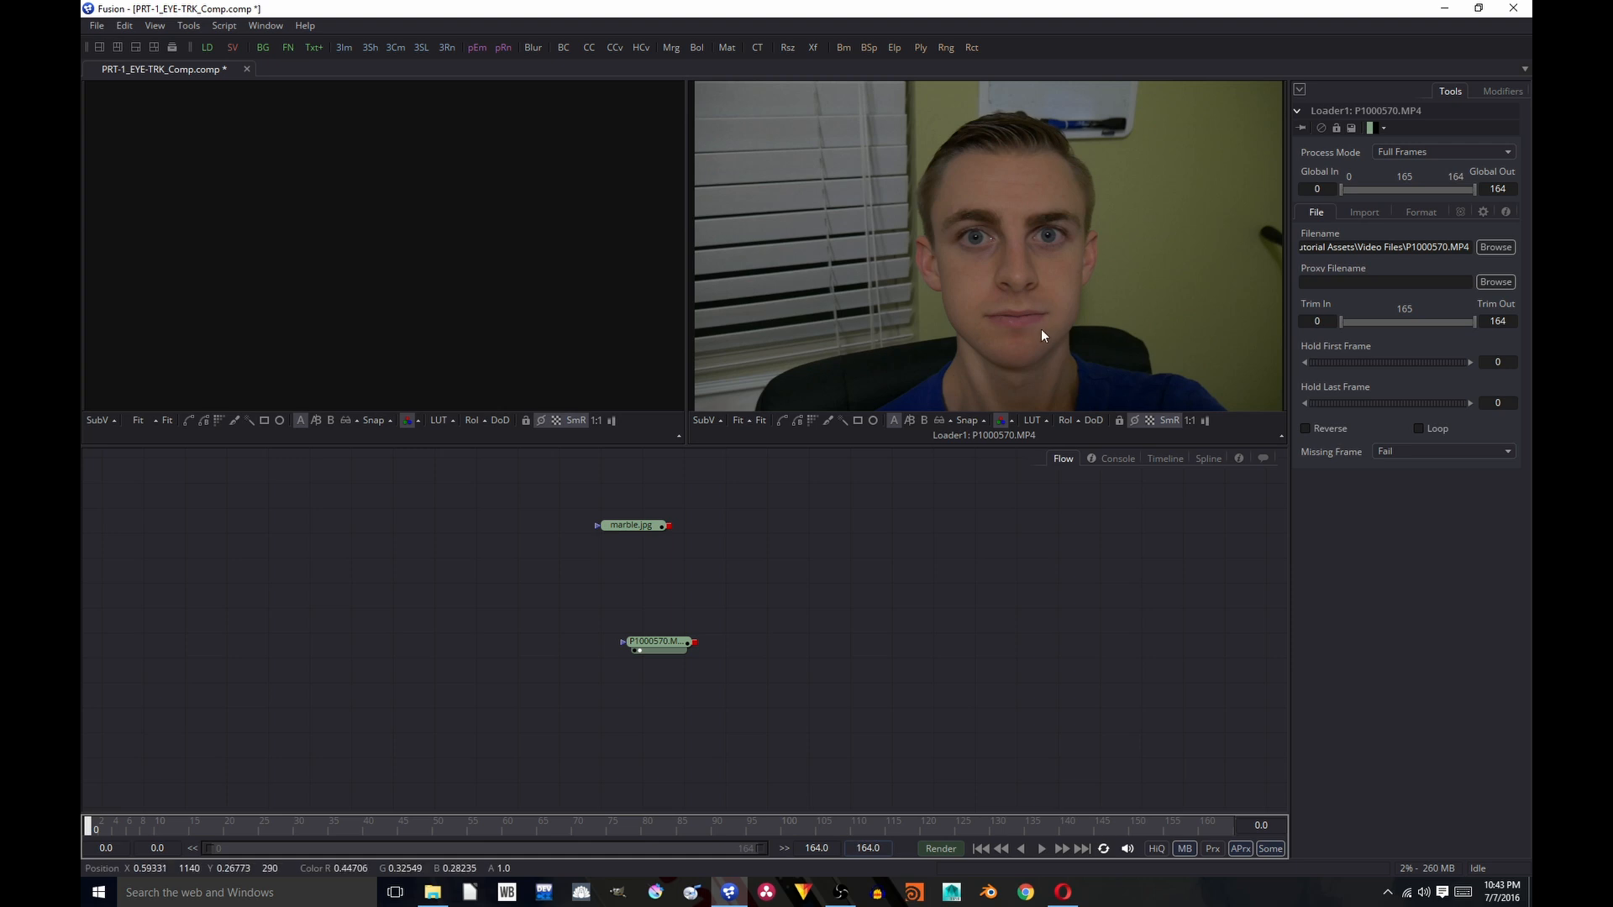
# Step: Play back the face footage to review the head and eye movement, stopping partway through
pyautogui.click(1024, 715)
pyautogui.click(1036, 849)
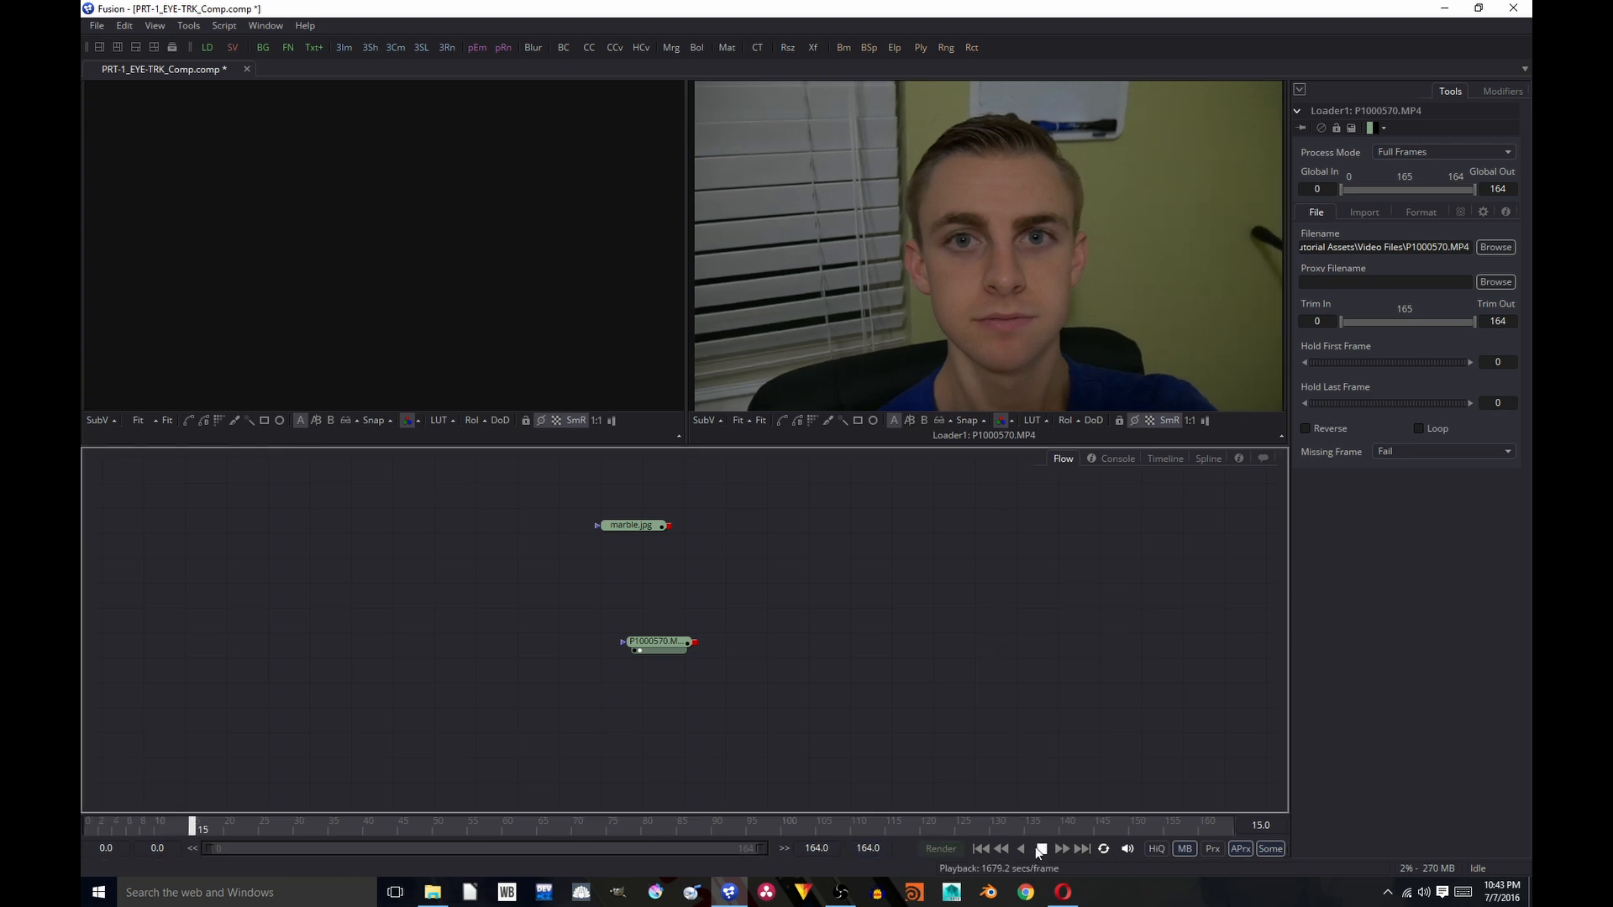
pyautogui.click(1040, 849)
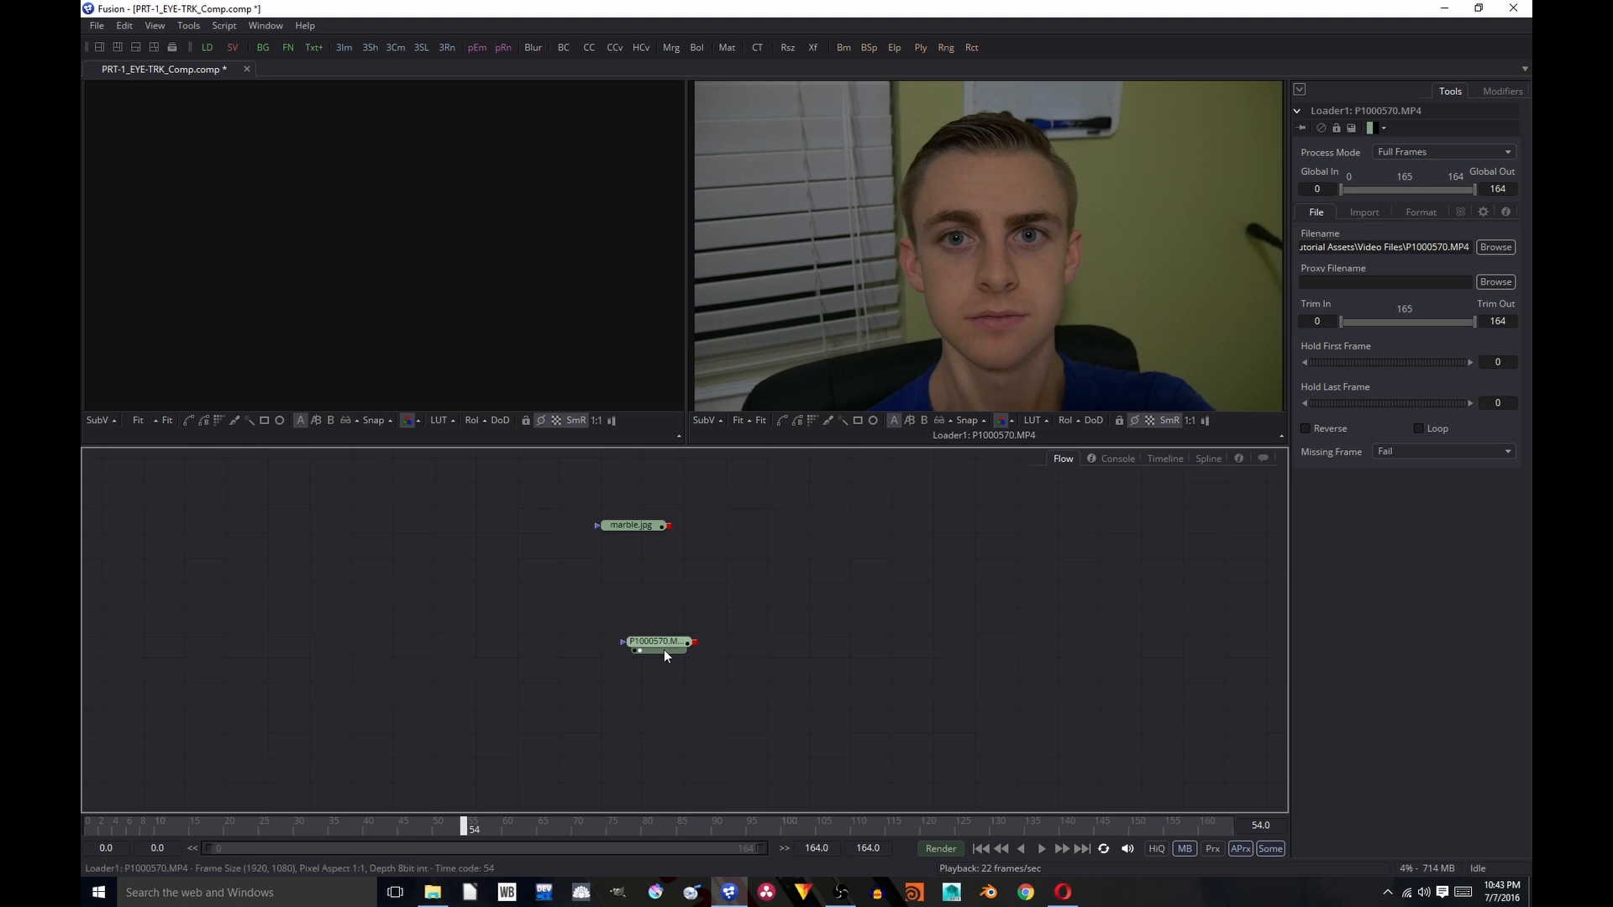
# Step: Reposition the P1000570.MP4 loader below the marble node and attach a Tracker node to its output
pyautogui.moveTo(659, 644); pyautogui.dragTo(626, 672)
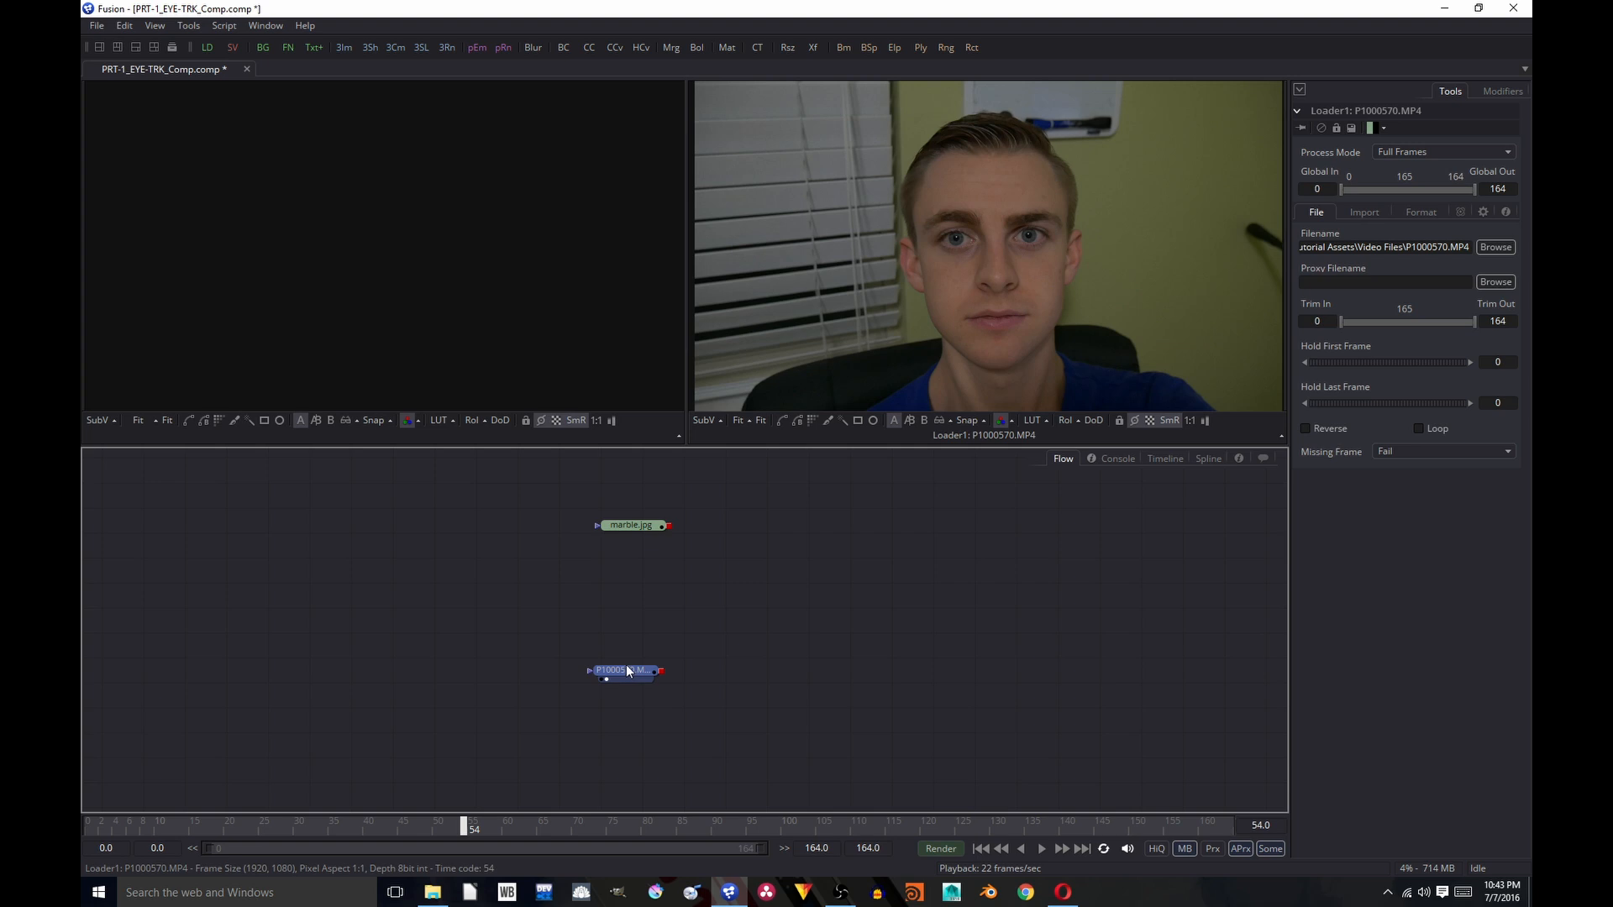
pyautogui.hotkey('shift', 'space')
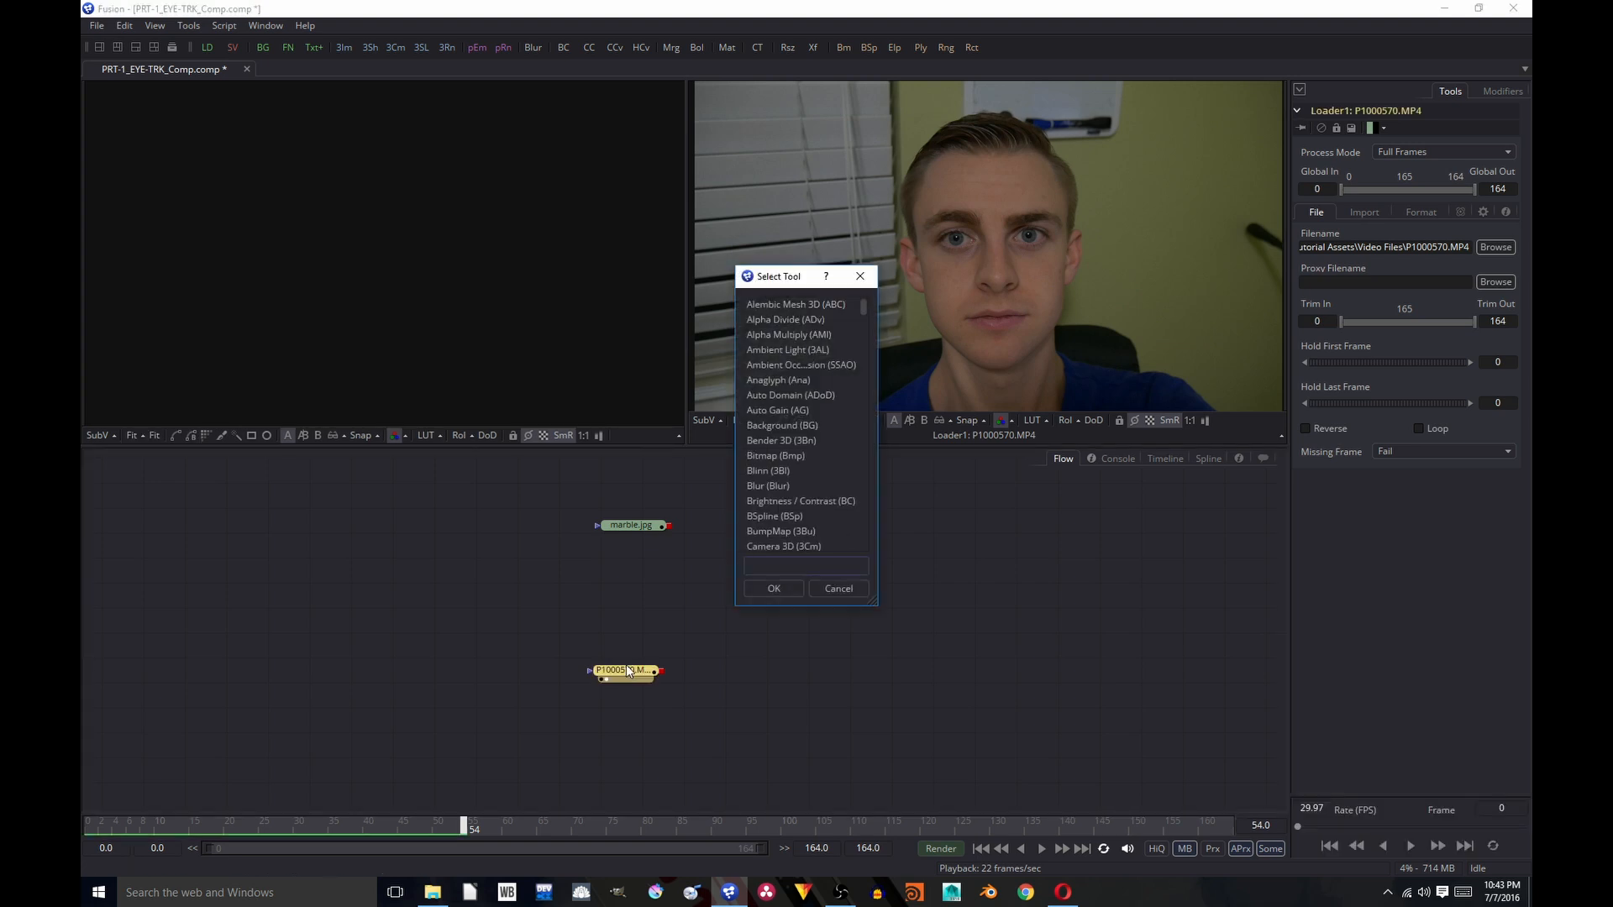
pyautogui.write('tracker')
pyautogui.press('Return')
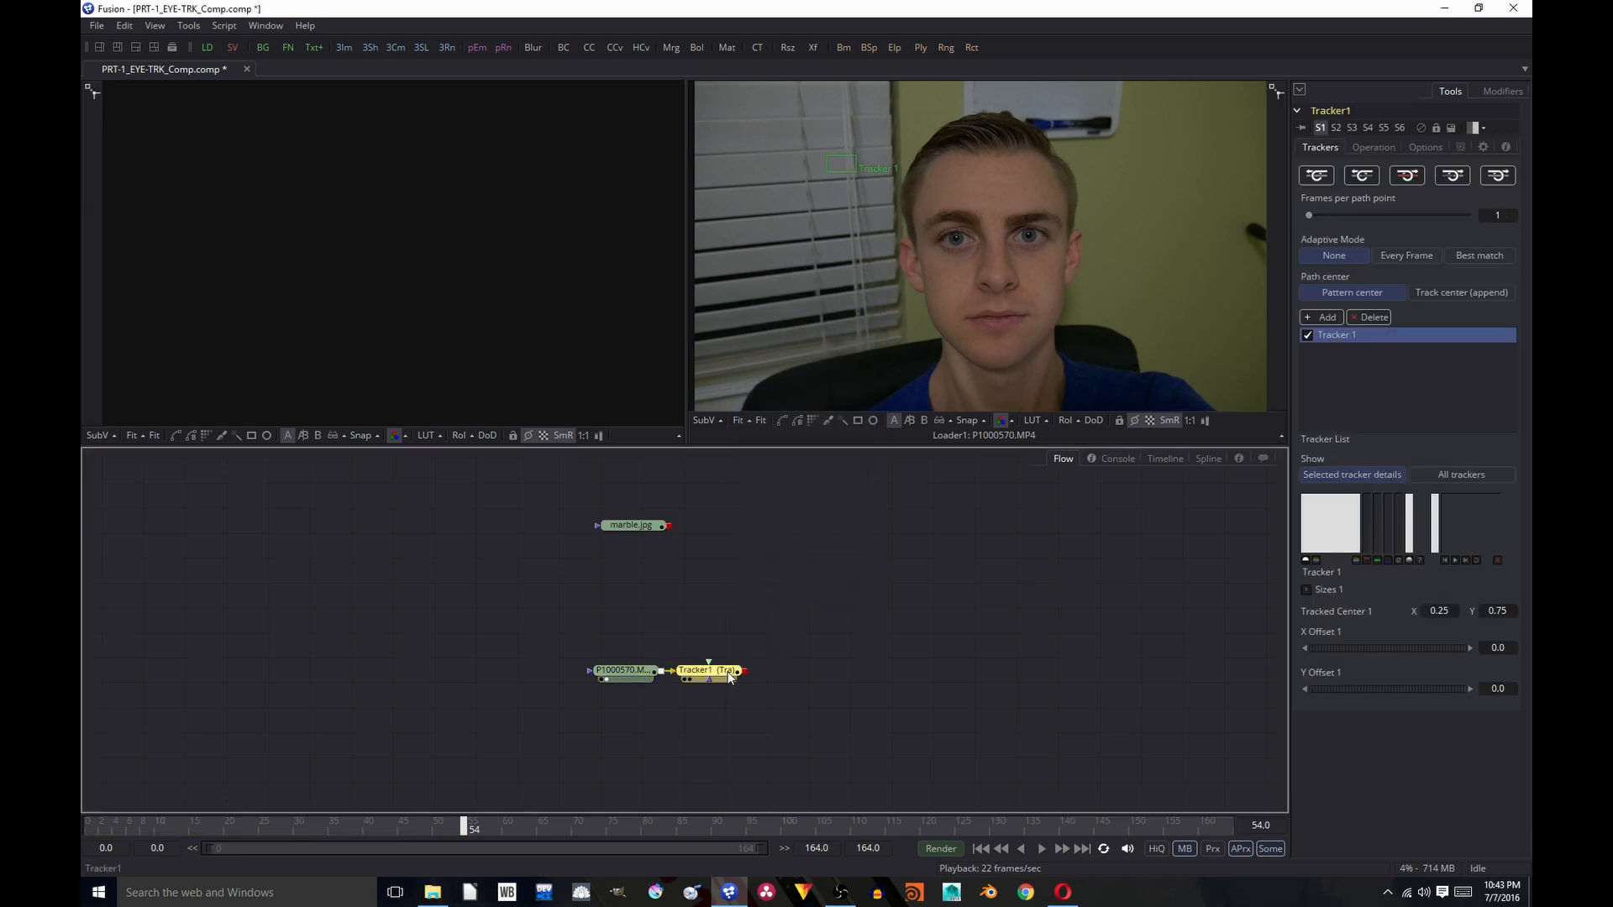
# Step: Rename the Tracker node to EYE_TRK
pyautogui.press('F2')
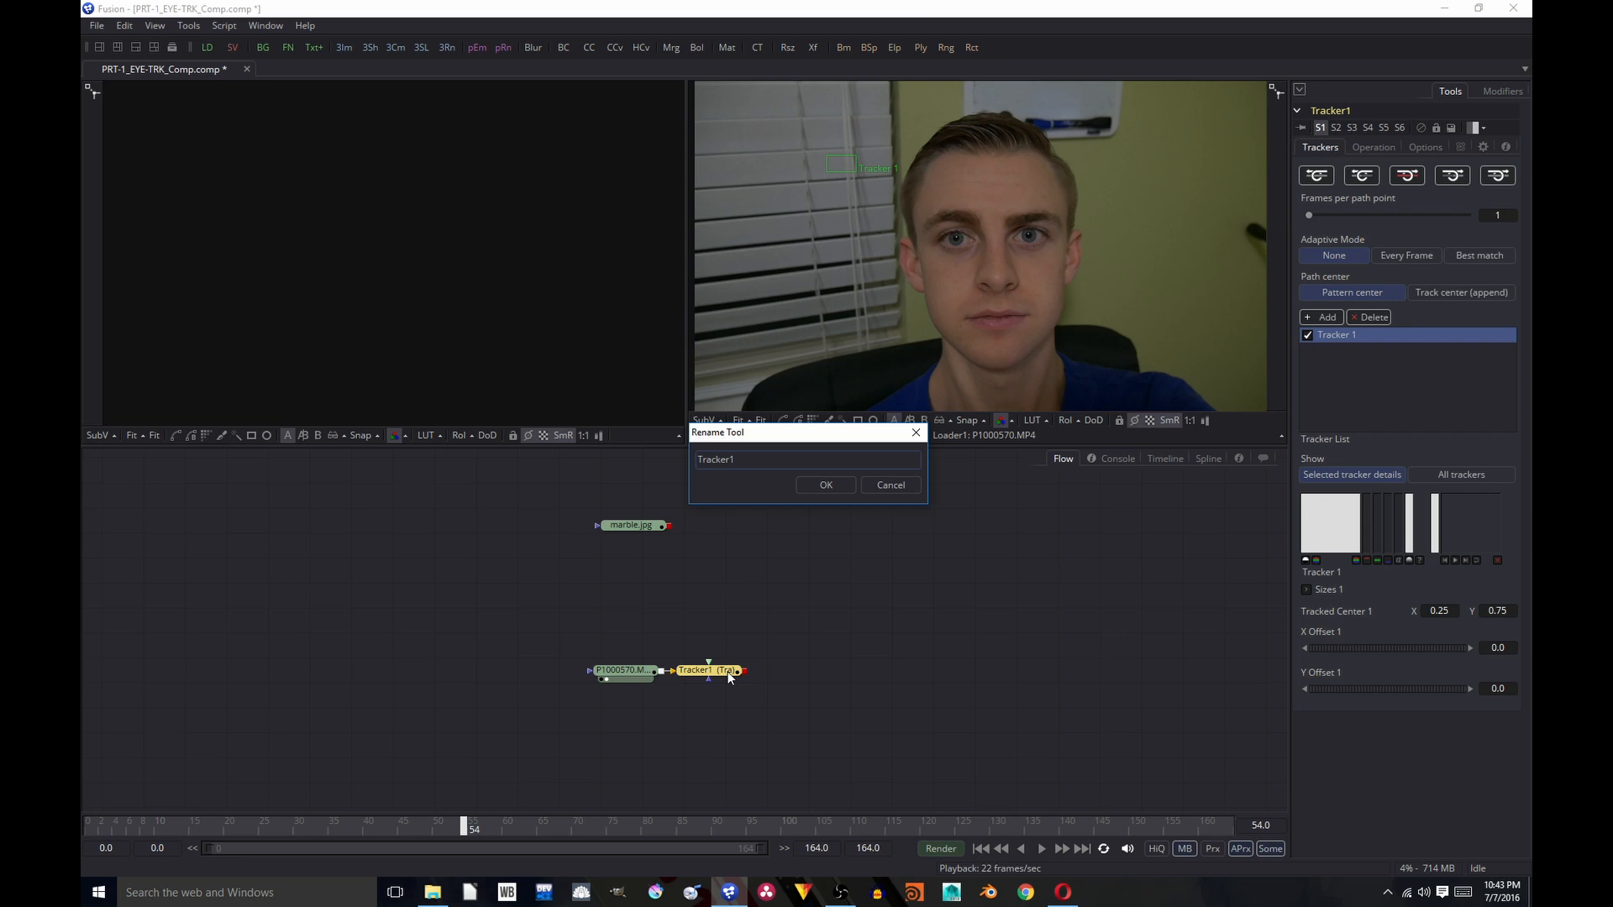
pyautogui.press('BackSpace')
pyautogui.press('BackSpace')
pyautogui.press('BackSpace')
pyautogui.press('BackSpace')
pyautogui.press('BackSpace')
pyautogui.write('EYE_TRK')
pyautogui.press('Return')
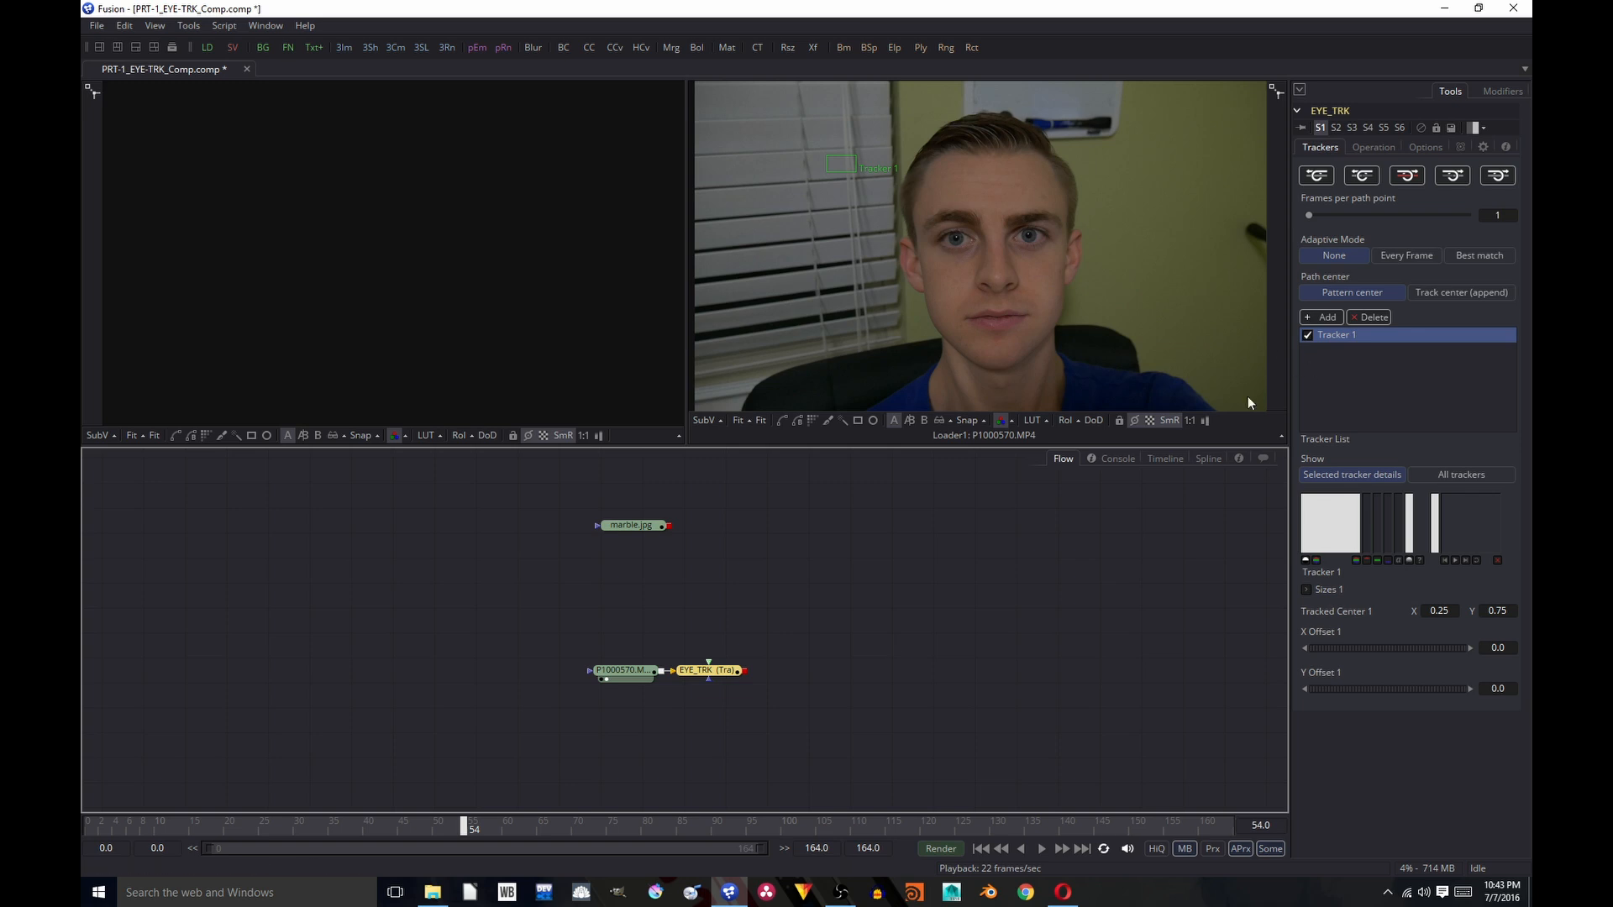
# Step: Rename the tracker entry in the EYE_TRK node's tracker list to RGT_EYE_TRK
pyautogui.doubleClick(1347, 334)
pyautogui.press('BackSpace')
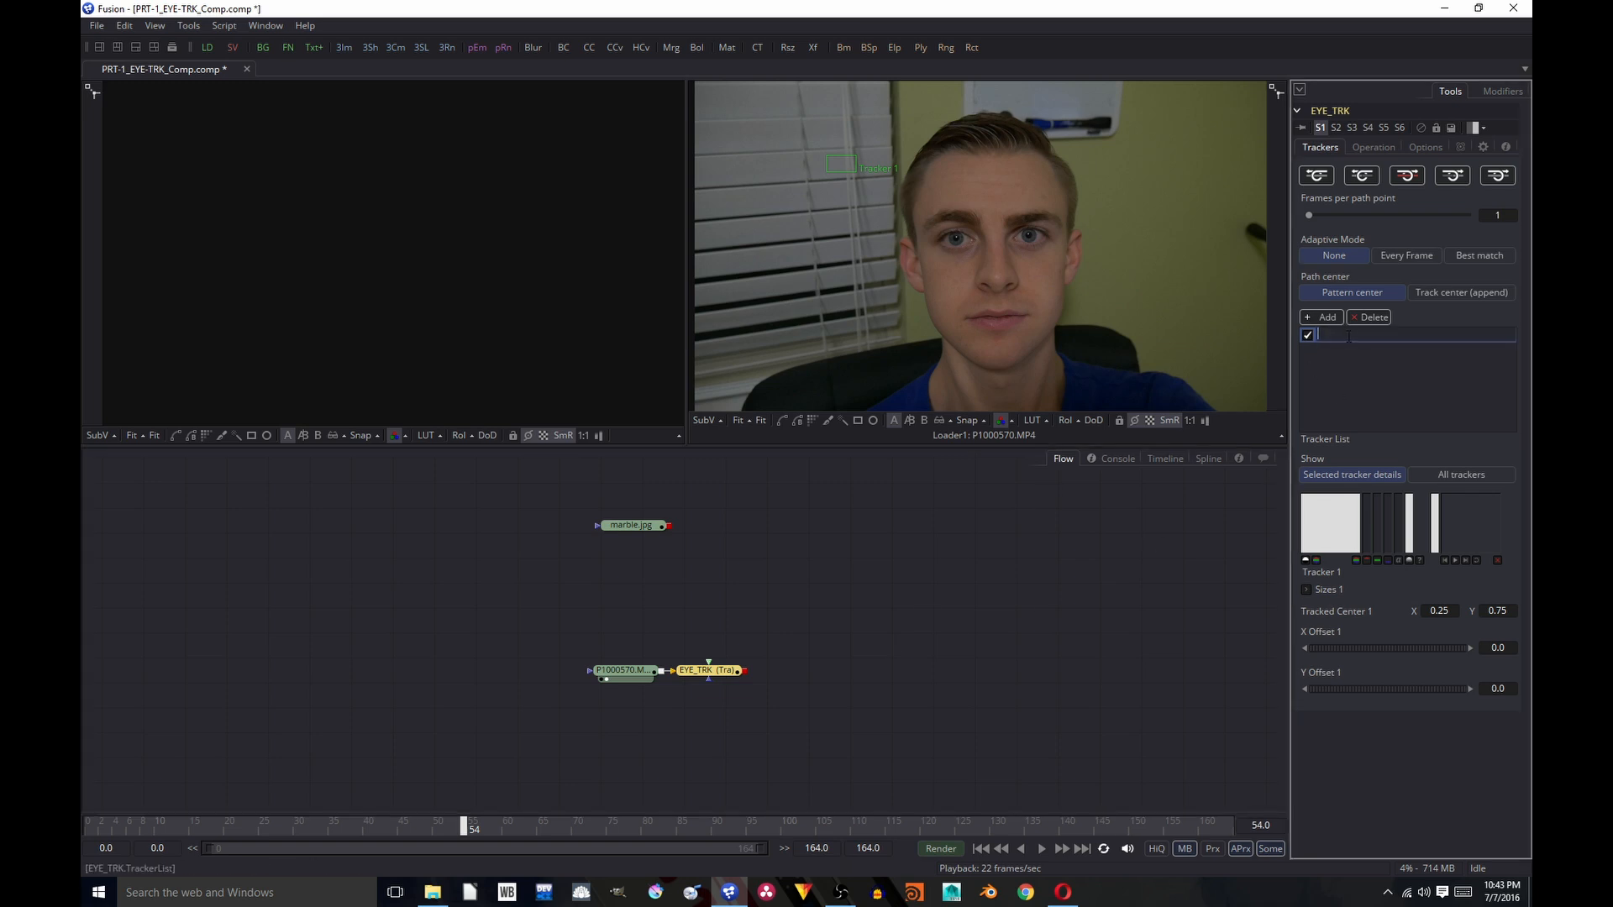
pyautogui.write('RGT_EYUE')
pyautogui.write('RK')
pyautogui.press('Return')
# Step: Place the RGT_EYE_TRK tracker pattern over the subject's right eye in the footage
pyautogui.click(1499, 93)
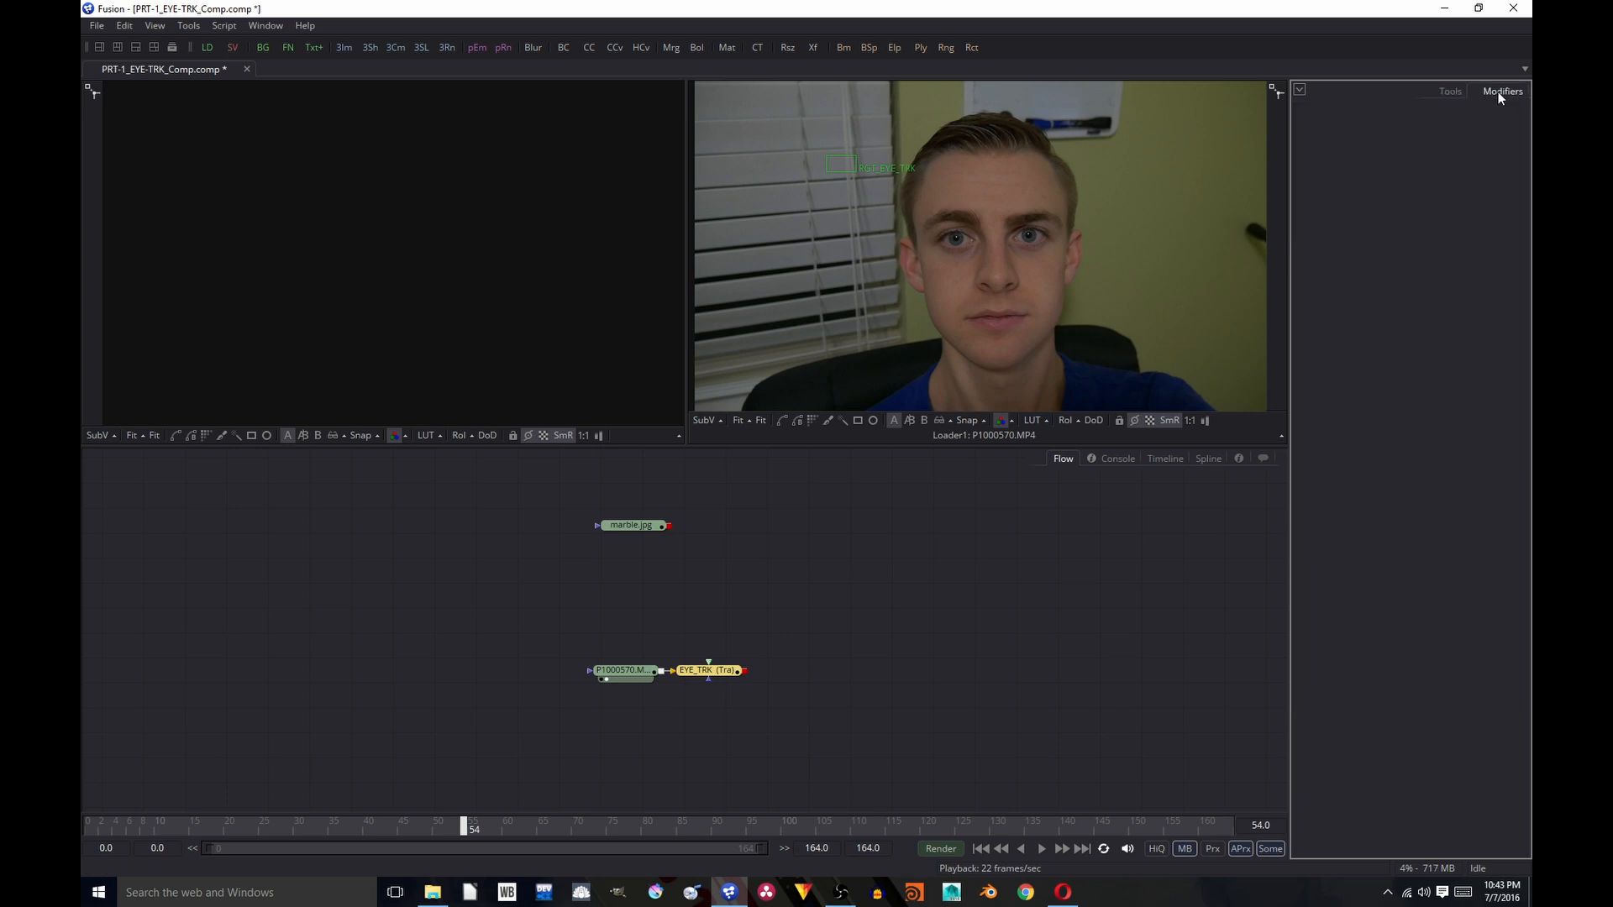
pyautogui.click(1447, 94)
pyautogui.moveTo(825, 155); pyautogui.dragTo(939, 229)
pyautogui.click(1495, 89)
pyautogui.click(1454, 92)
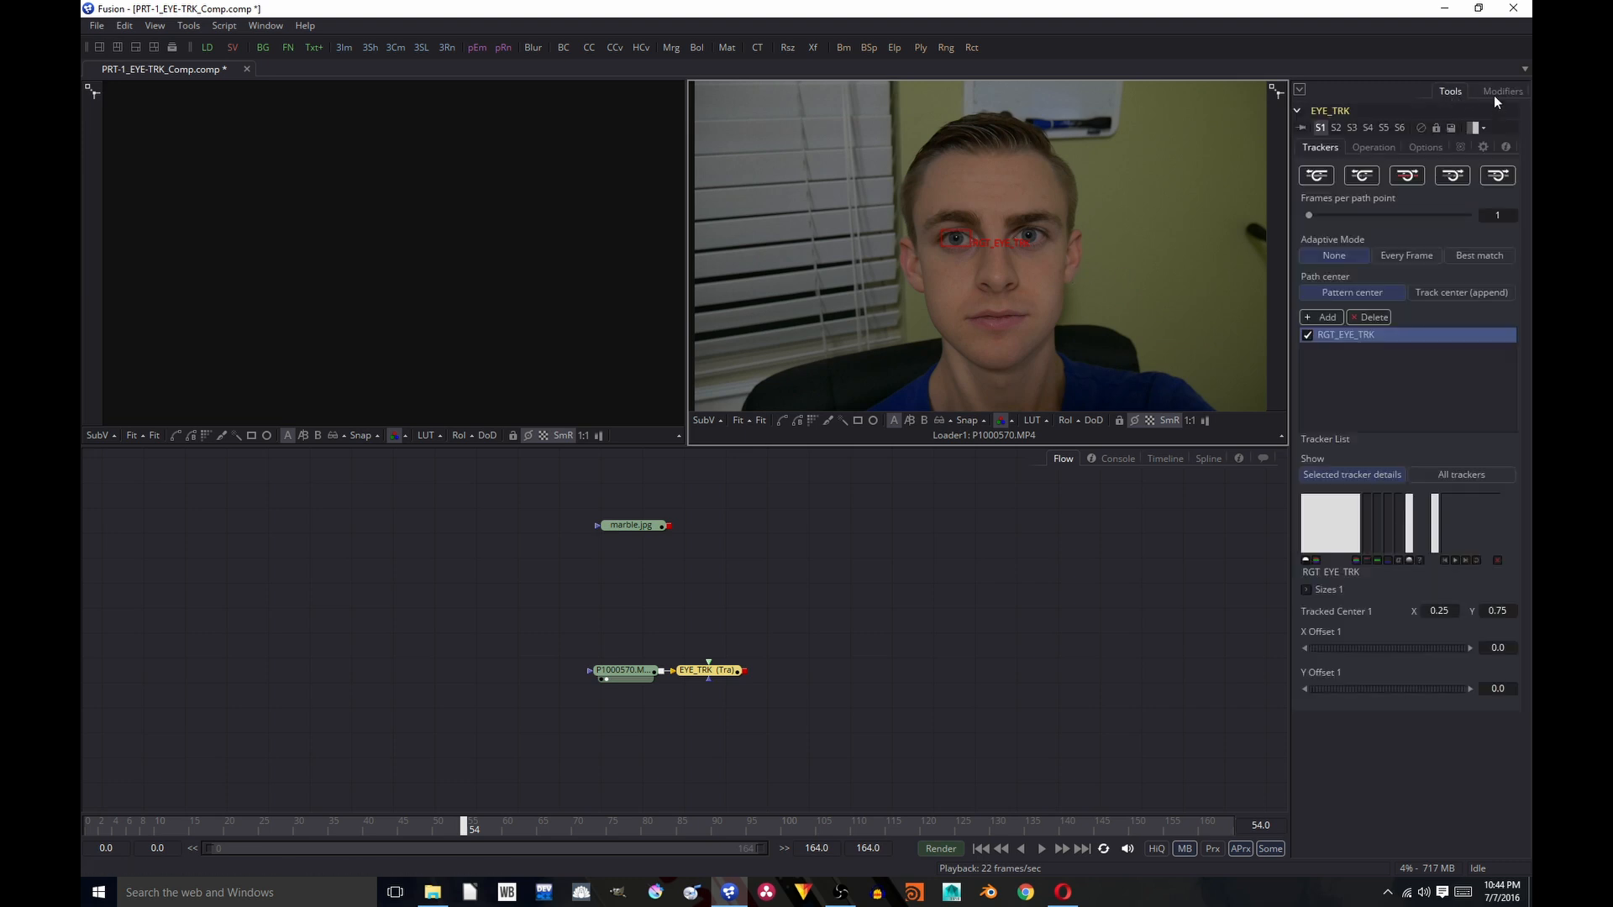
pyautogui.click(1498, 93)
pyautogui.click(1448, 91)
# Step: Shrink the RGT_EYE_TRK pattern to frame the iris, with width about 0.027 and height about 0.047
pyautogui.scroll(5, 1020, 250)
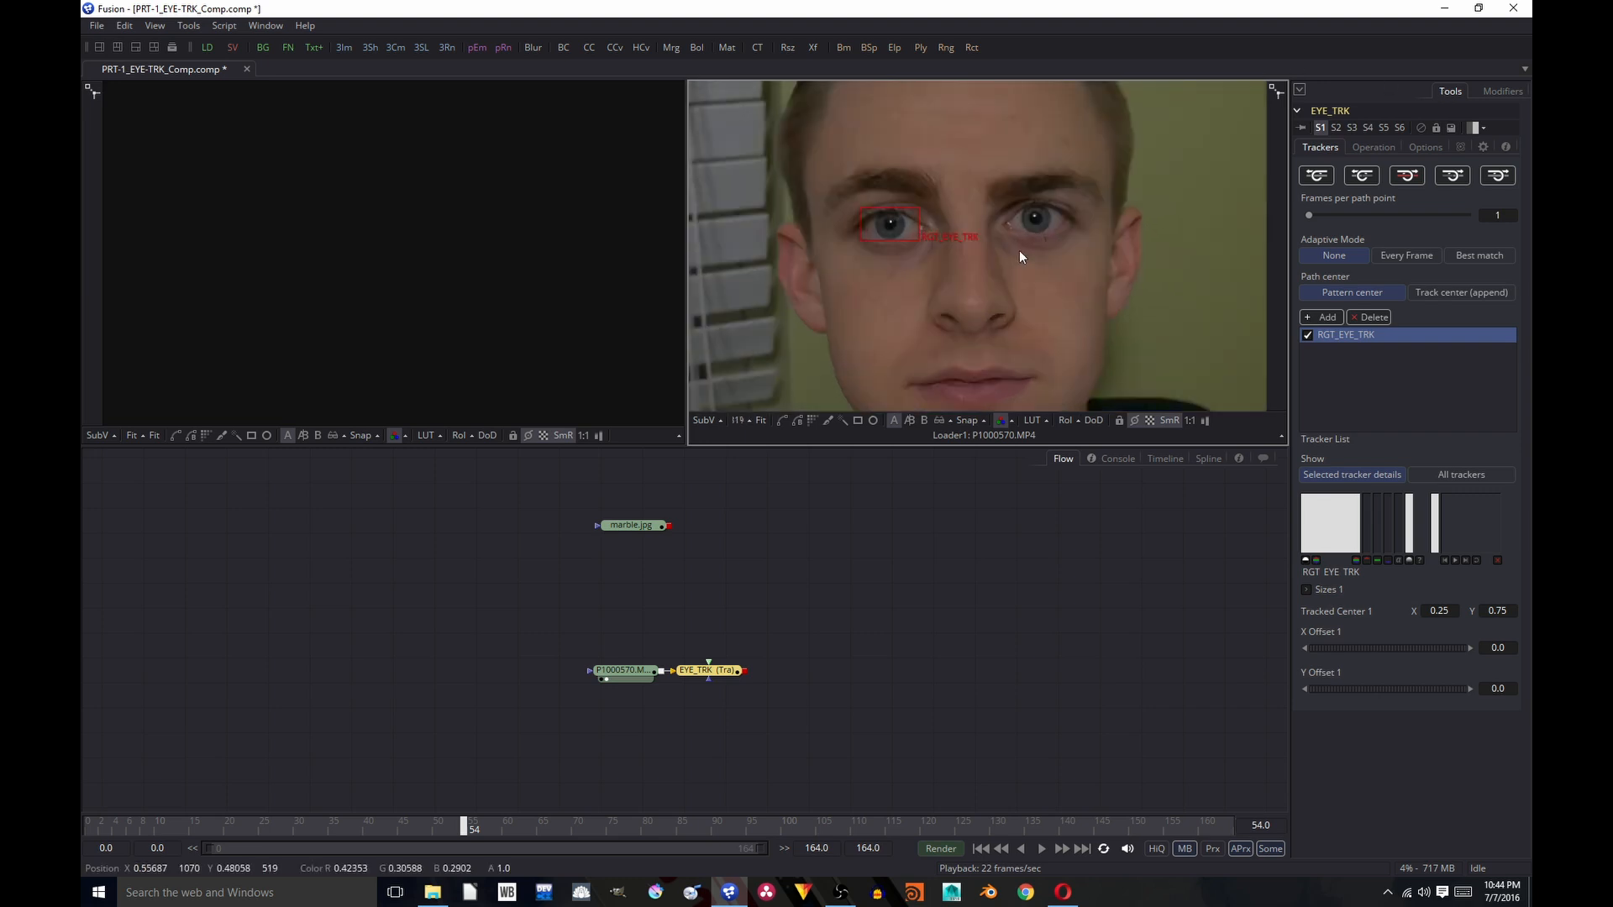
pyautogui.scroll(4, 1055, 210)
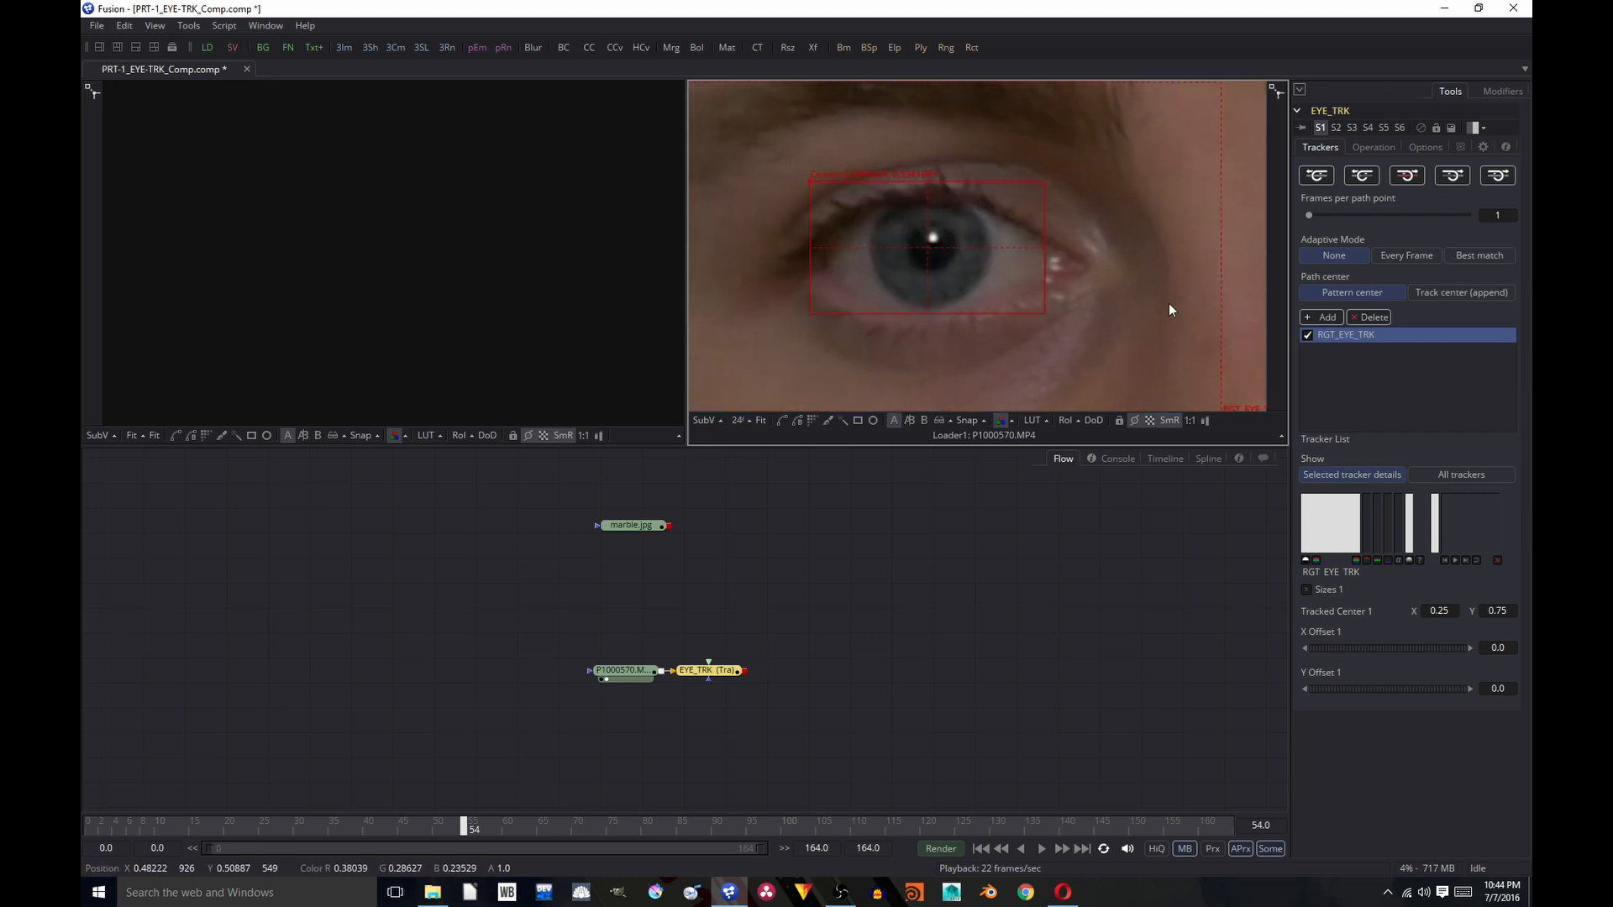
pyautogui.click(1307, 589)
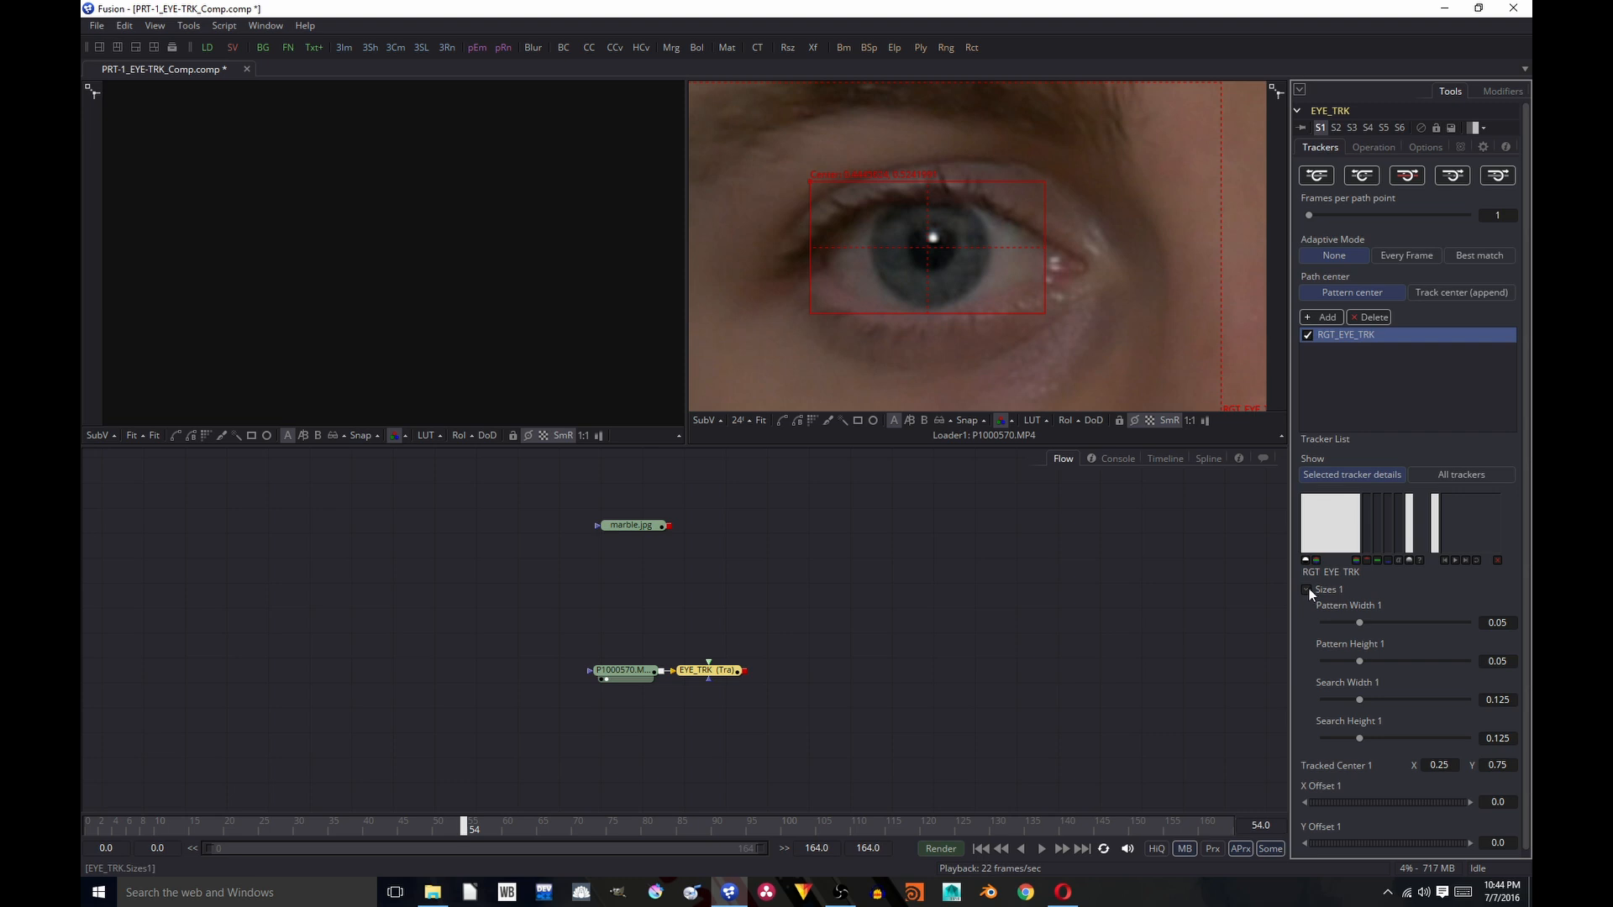
pyautogui.moveTo(1362, 659); pyautogui.dragTo(1345, 622)
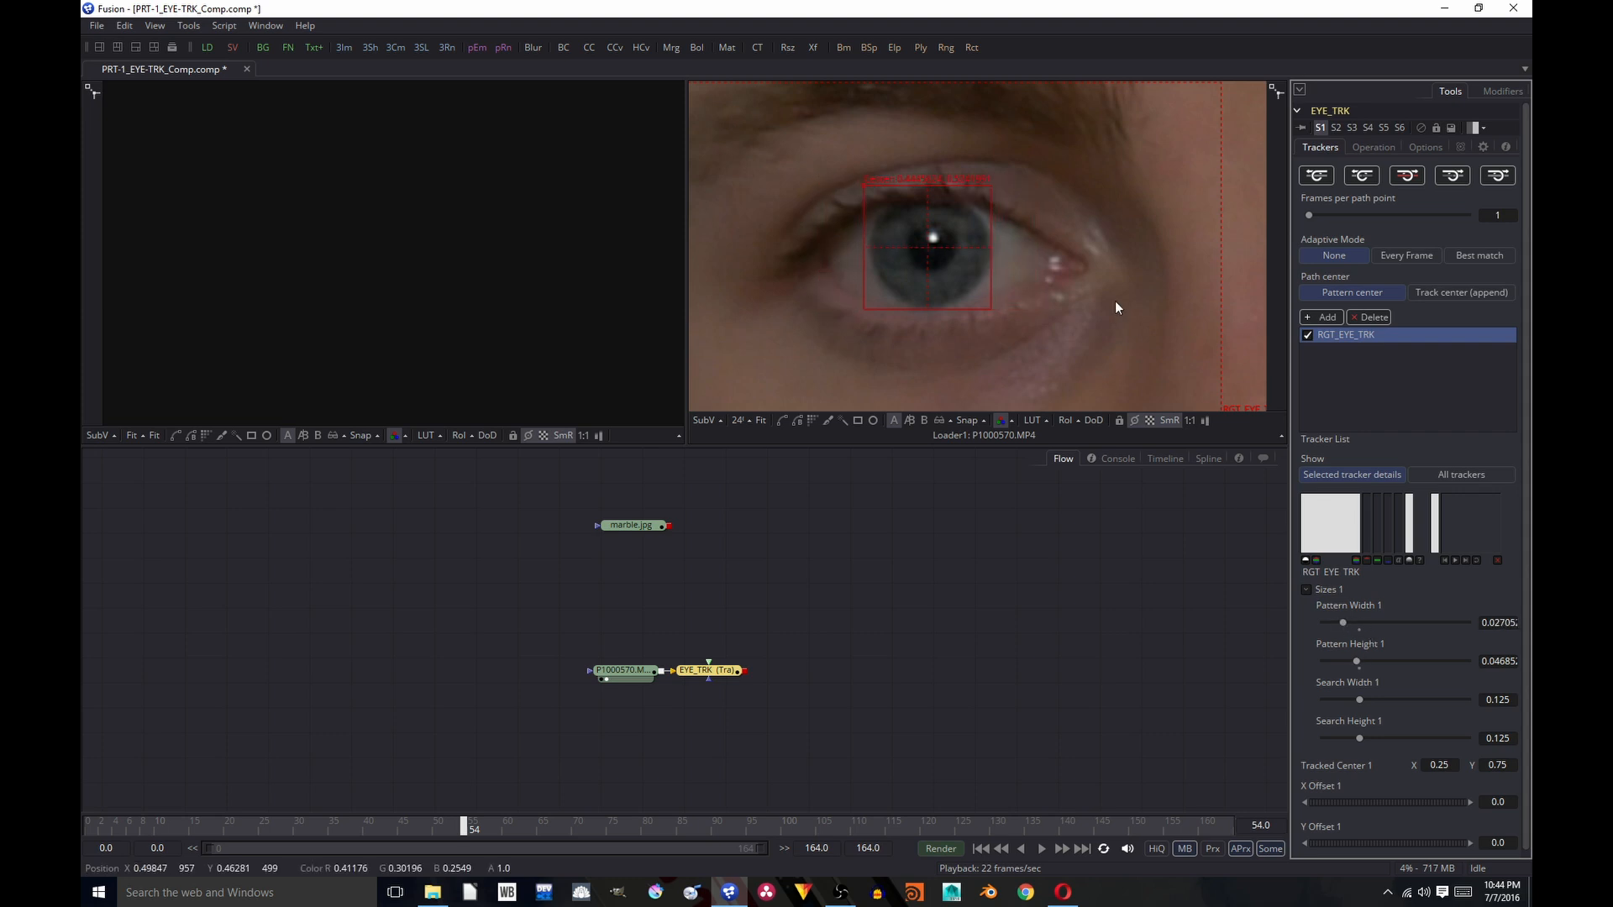
pyautogui.moveTo(991, 276); pyautogui.dragTo(991, 277)
pyautogui.moveTo(863, 184); pyautogui.dragTo(866, 183)
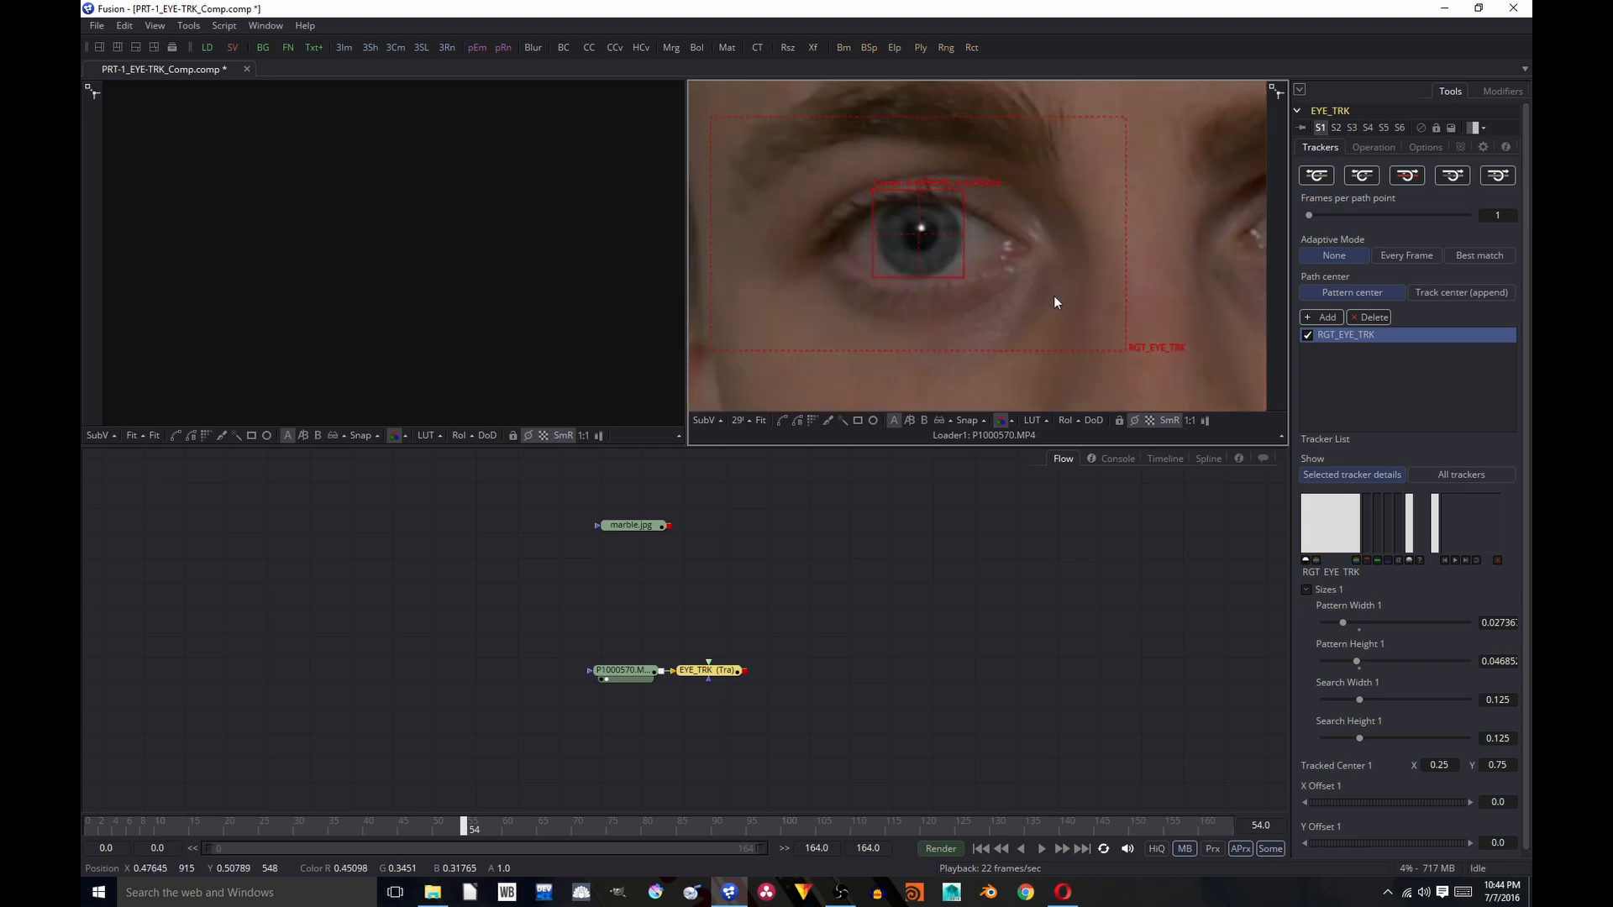
# Step: Go to the last frame, 164, and move the tracker pattern back over the right iris
pyautogui.click(1213, 826)
pyautogui.moveTo(1213, 827); pyautogui.dragTo(1250, 827)
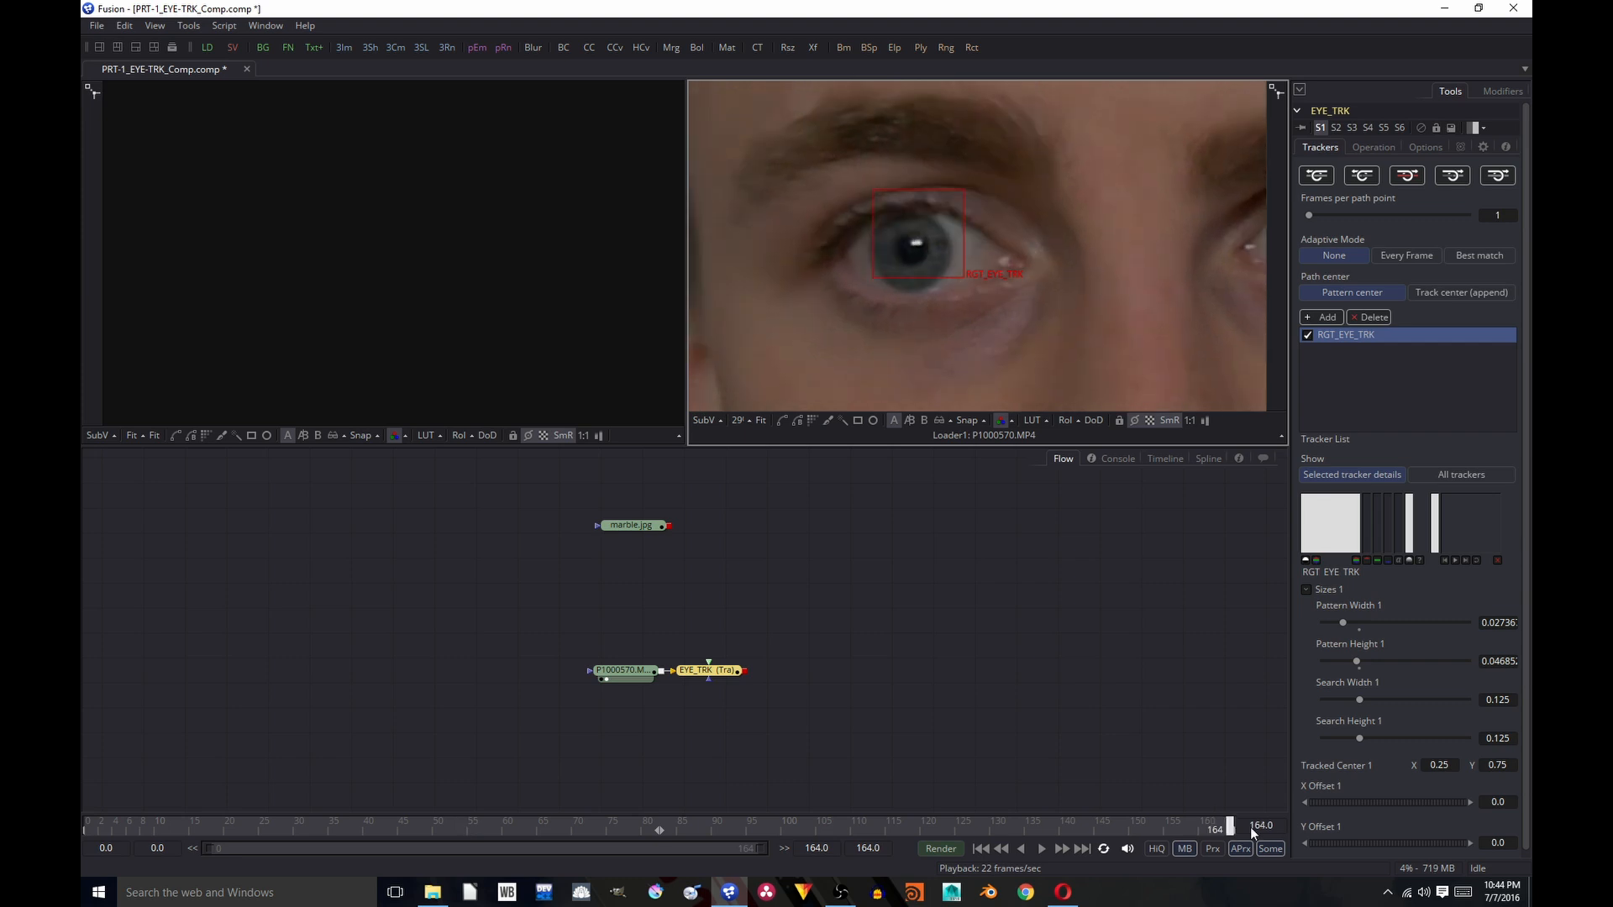
pyautogui.moveTo(870, 190); pyautogui.dragTo(865, 207)
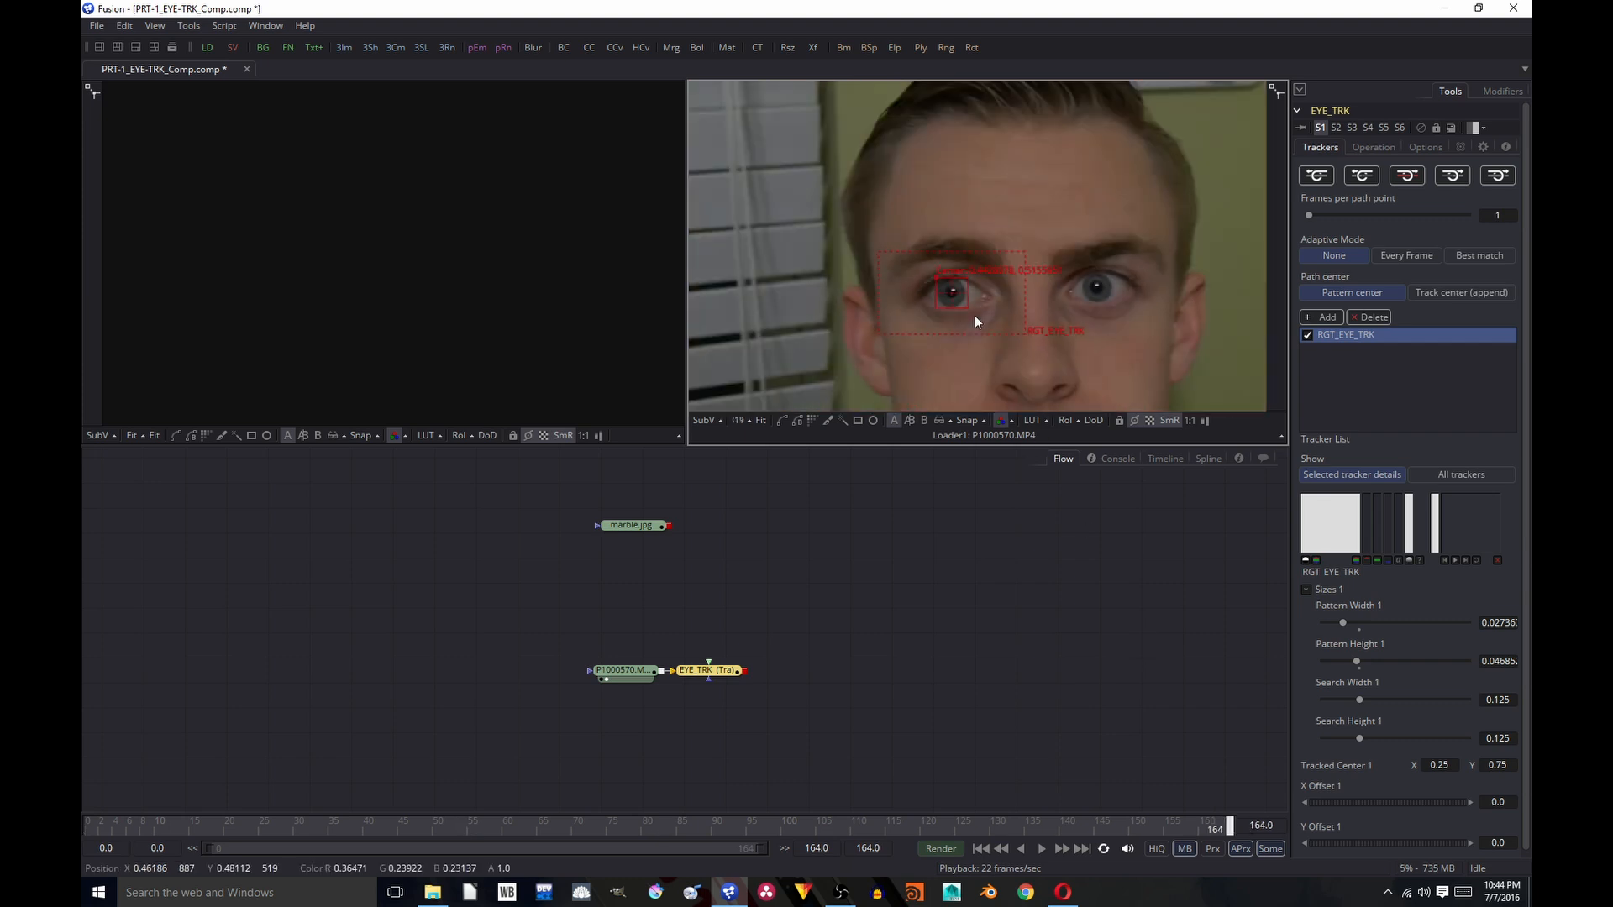
# Step: Check the pattern placement on the right iris, and track RGT_EYE_TRK in reverse from frame 164 to frame 0
pyautogui.click(164, 829)
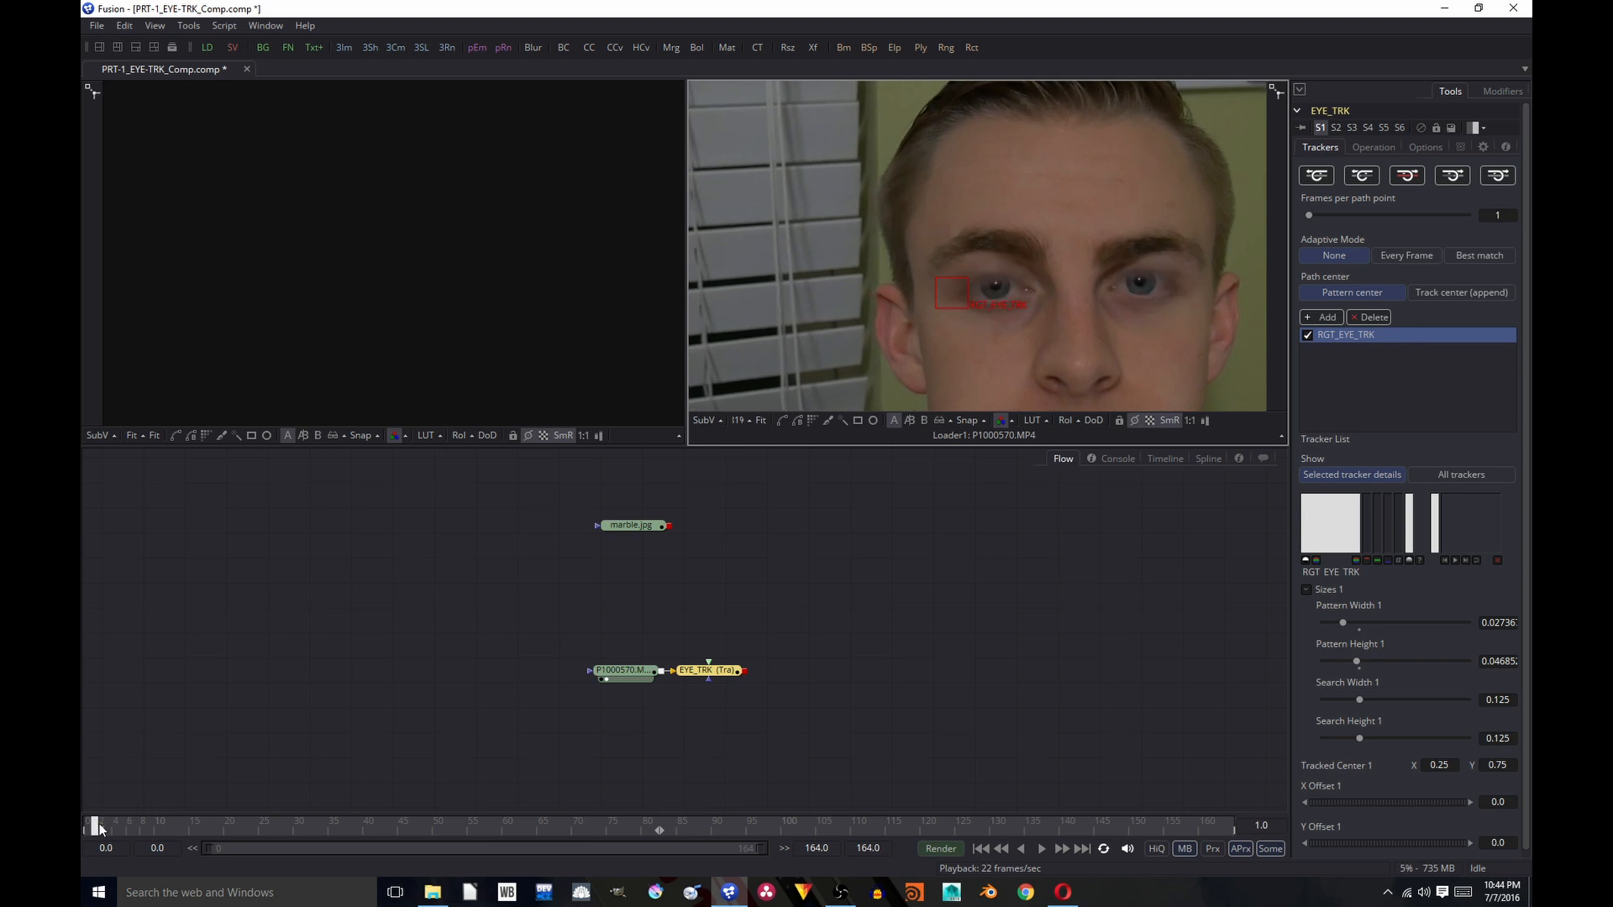
pyautogui.moveTo(164, 829); pyautogui.dragTo(1243, 824)
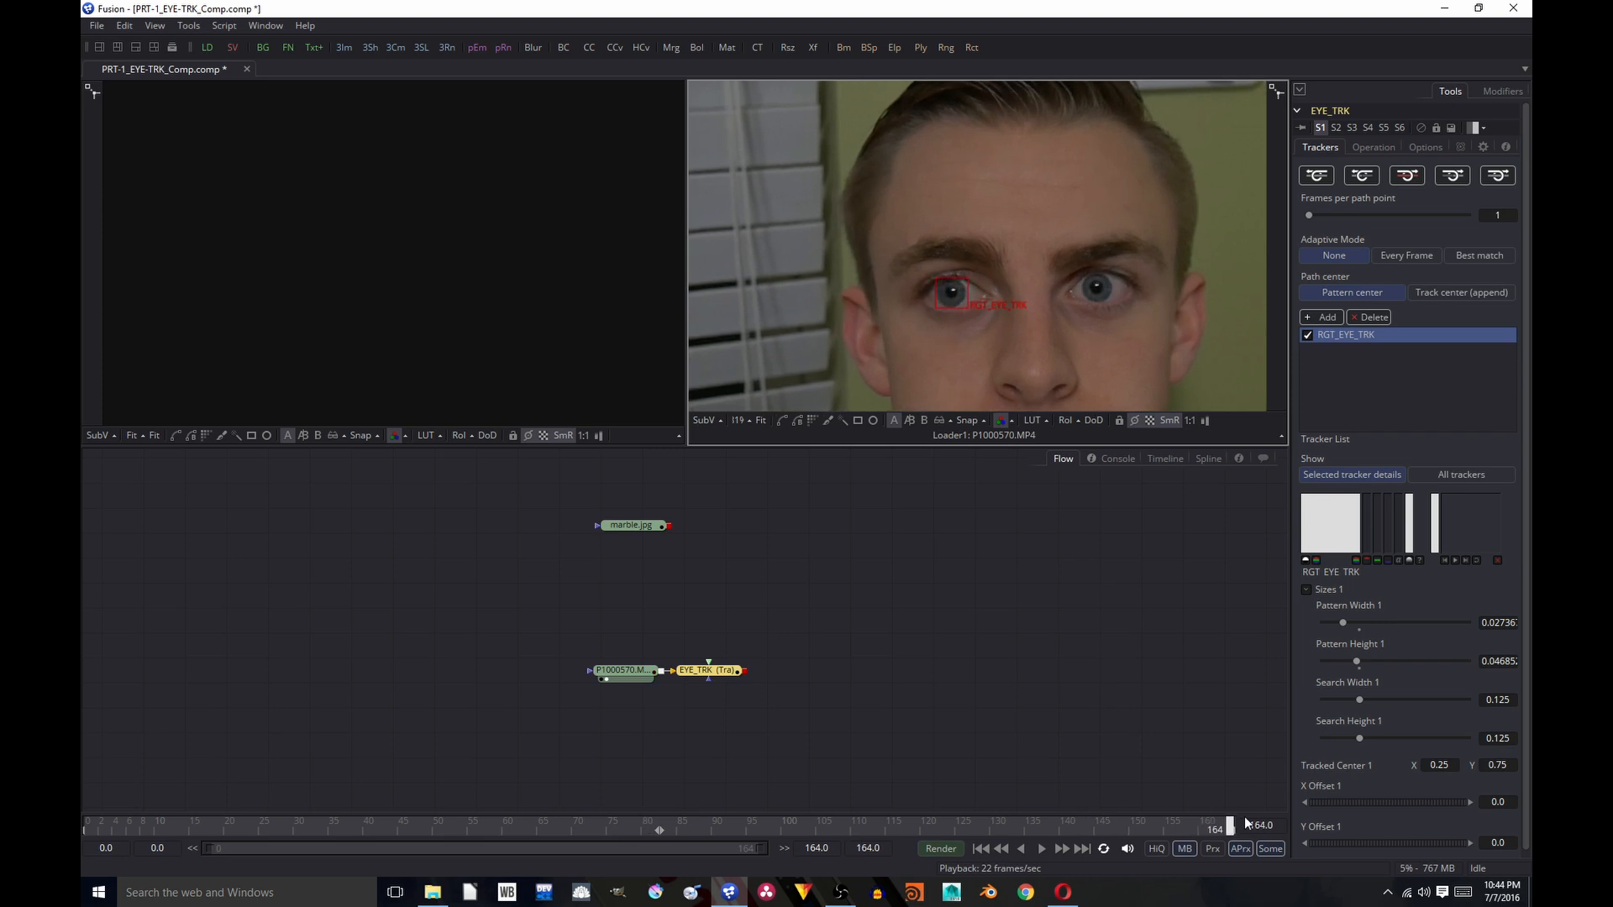
pyautogui.scroll(6, 958, 321)
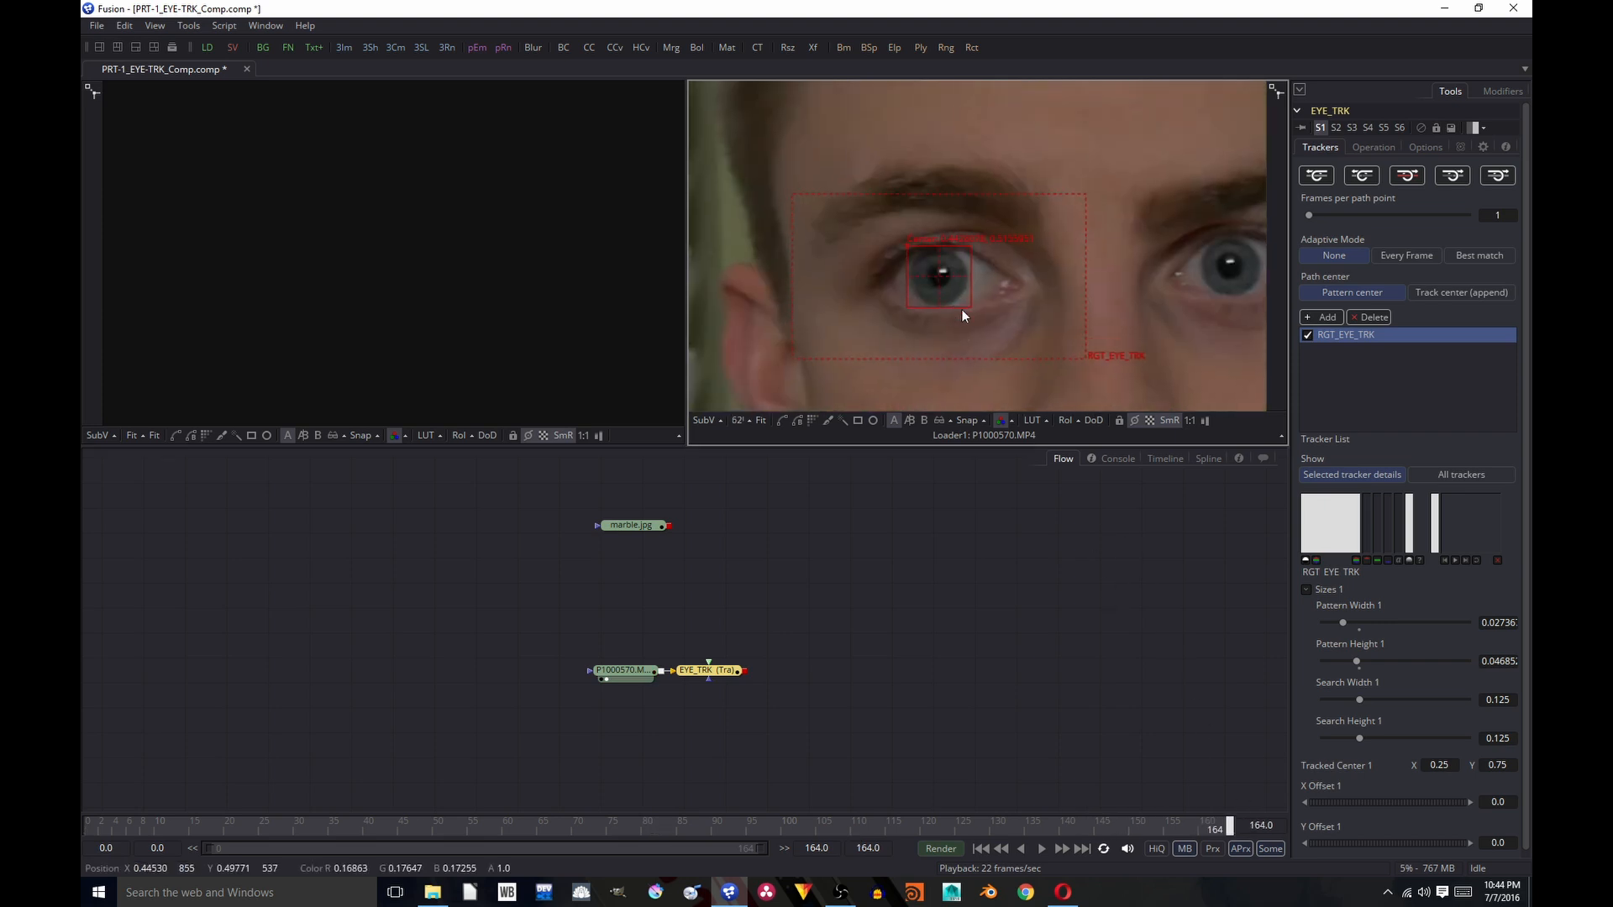
pyautogui.scroll(5, 946, 229)
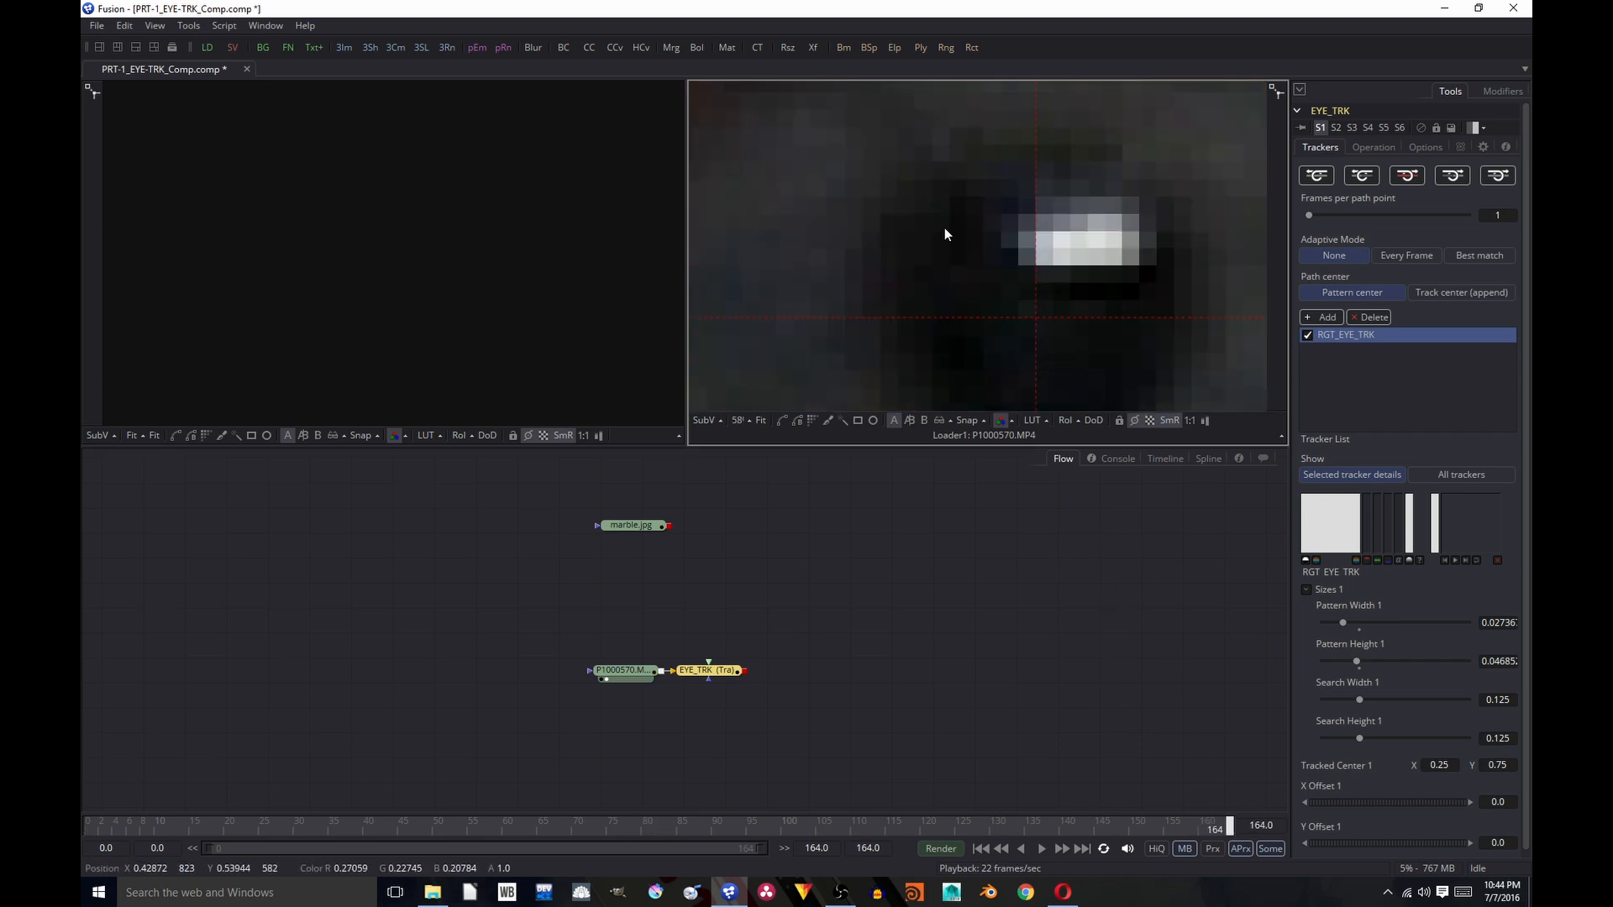
pyautogui.scroll(-5, 946, 227)
pyautogui.scroll(-2, 1005, 290)
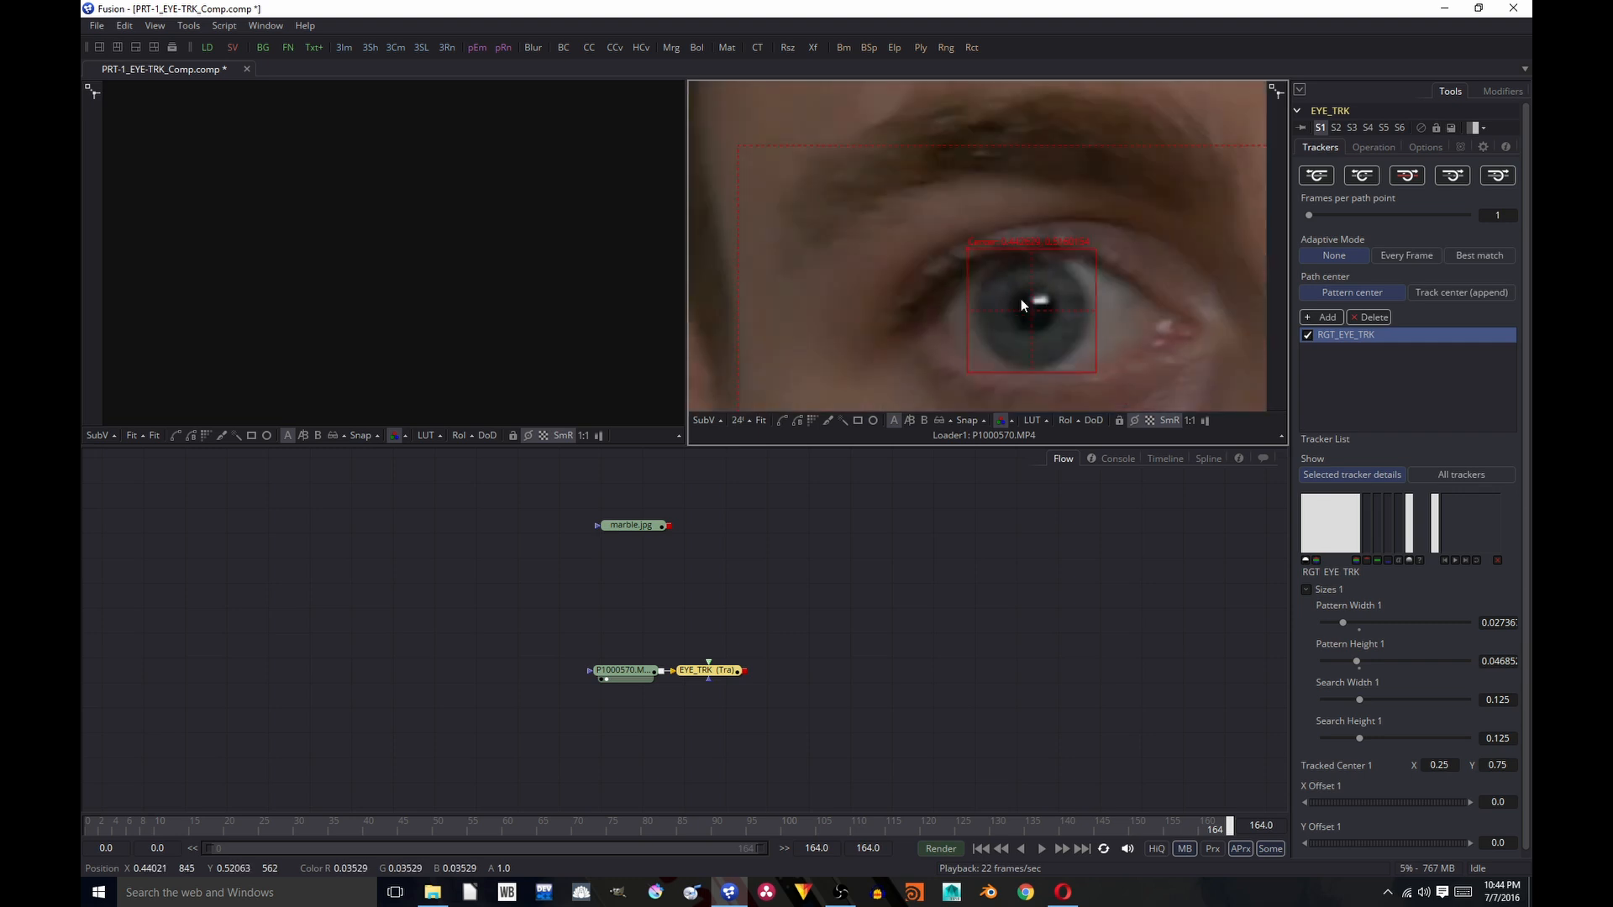
pyautogui.click(1364, 179)
pyautogui.scroll(-1, 1037, 264)
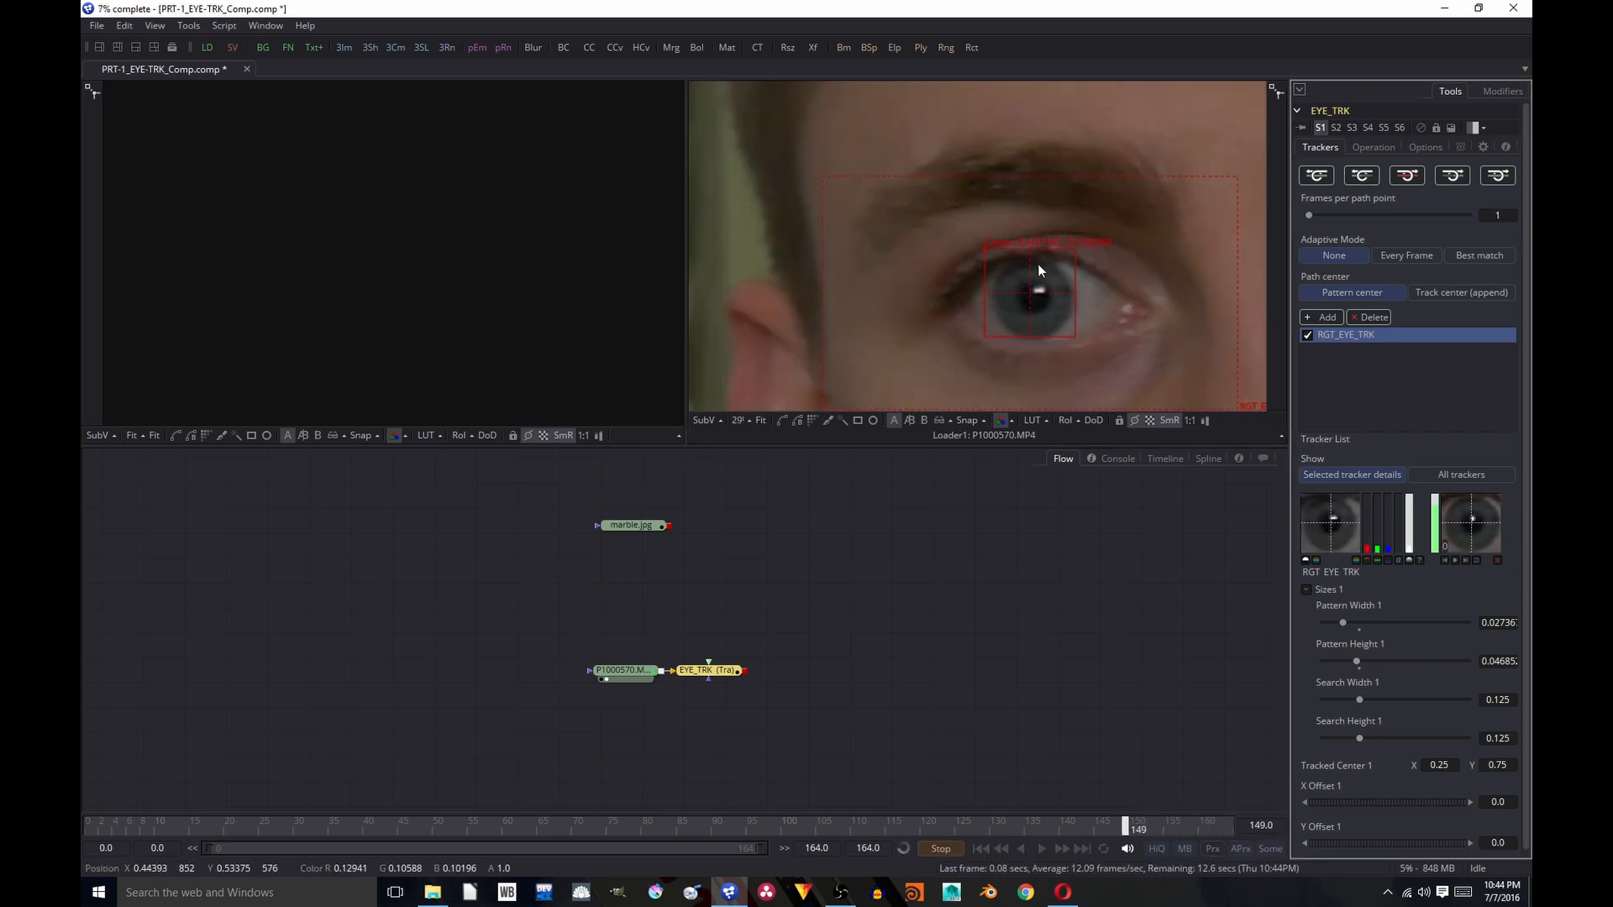
pyautogui.scroll(-1, 1037, 263)
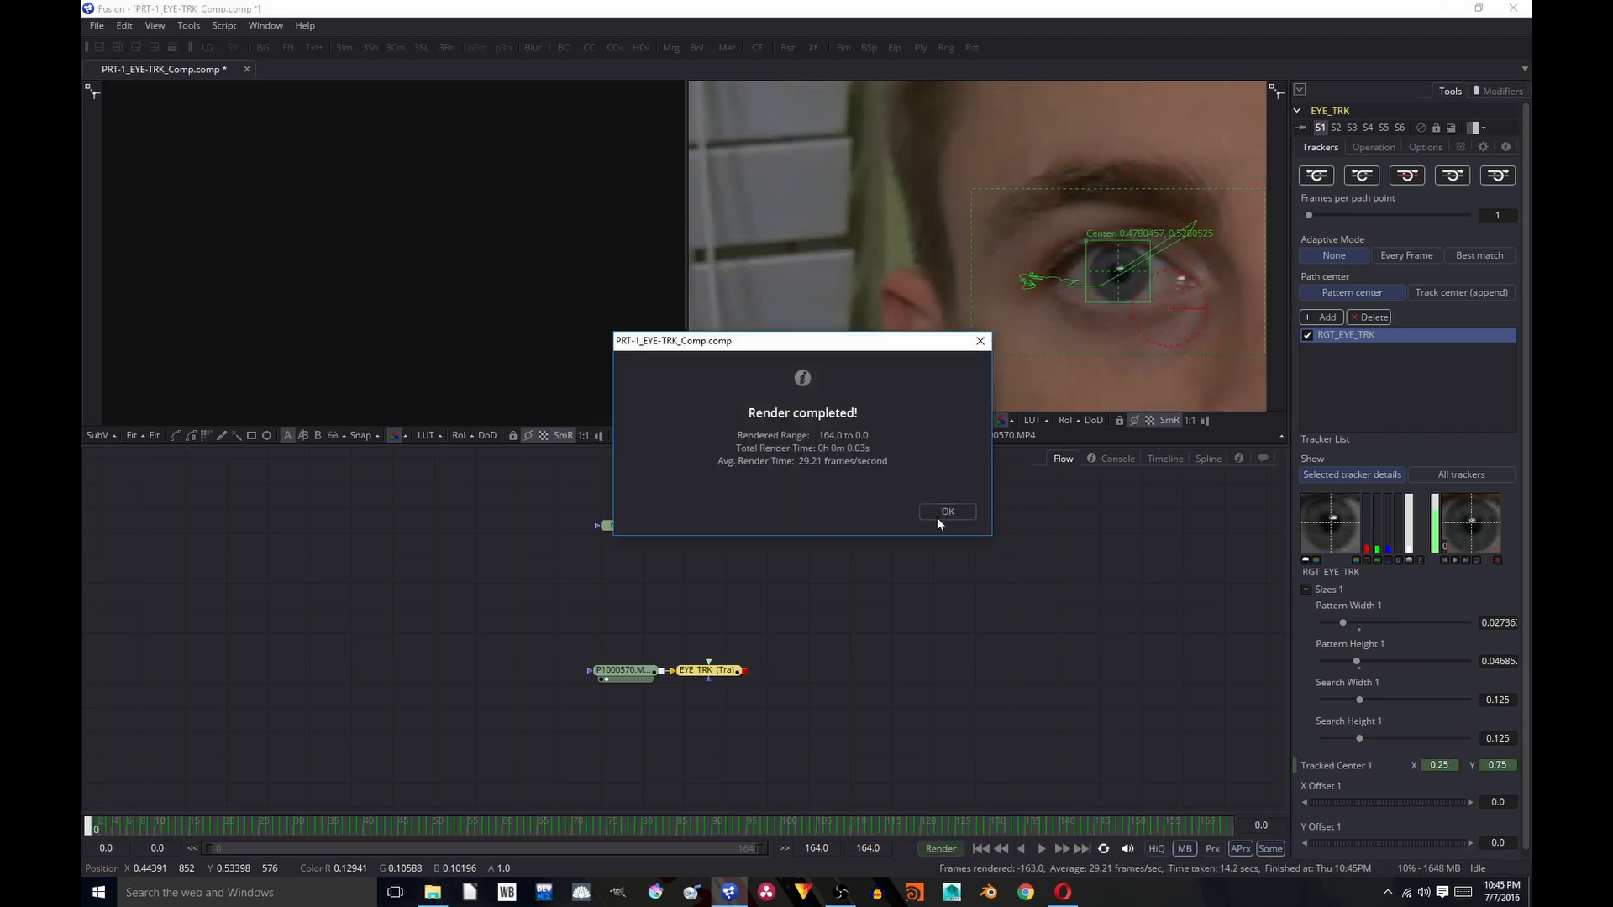
pyautogui.click(946, 512)
# Step: Go to frame 5, view the EYE_TRK node's output, and move the stray track point back onto the right pupil
pyautogui.moveTo(1129, 220); pyautogui.dragTo(983, 193)
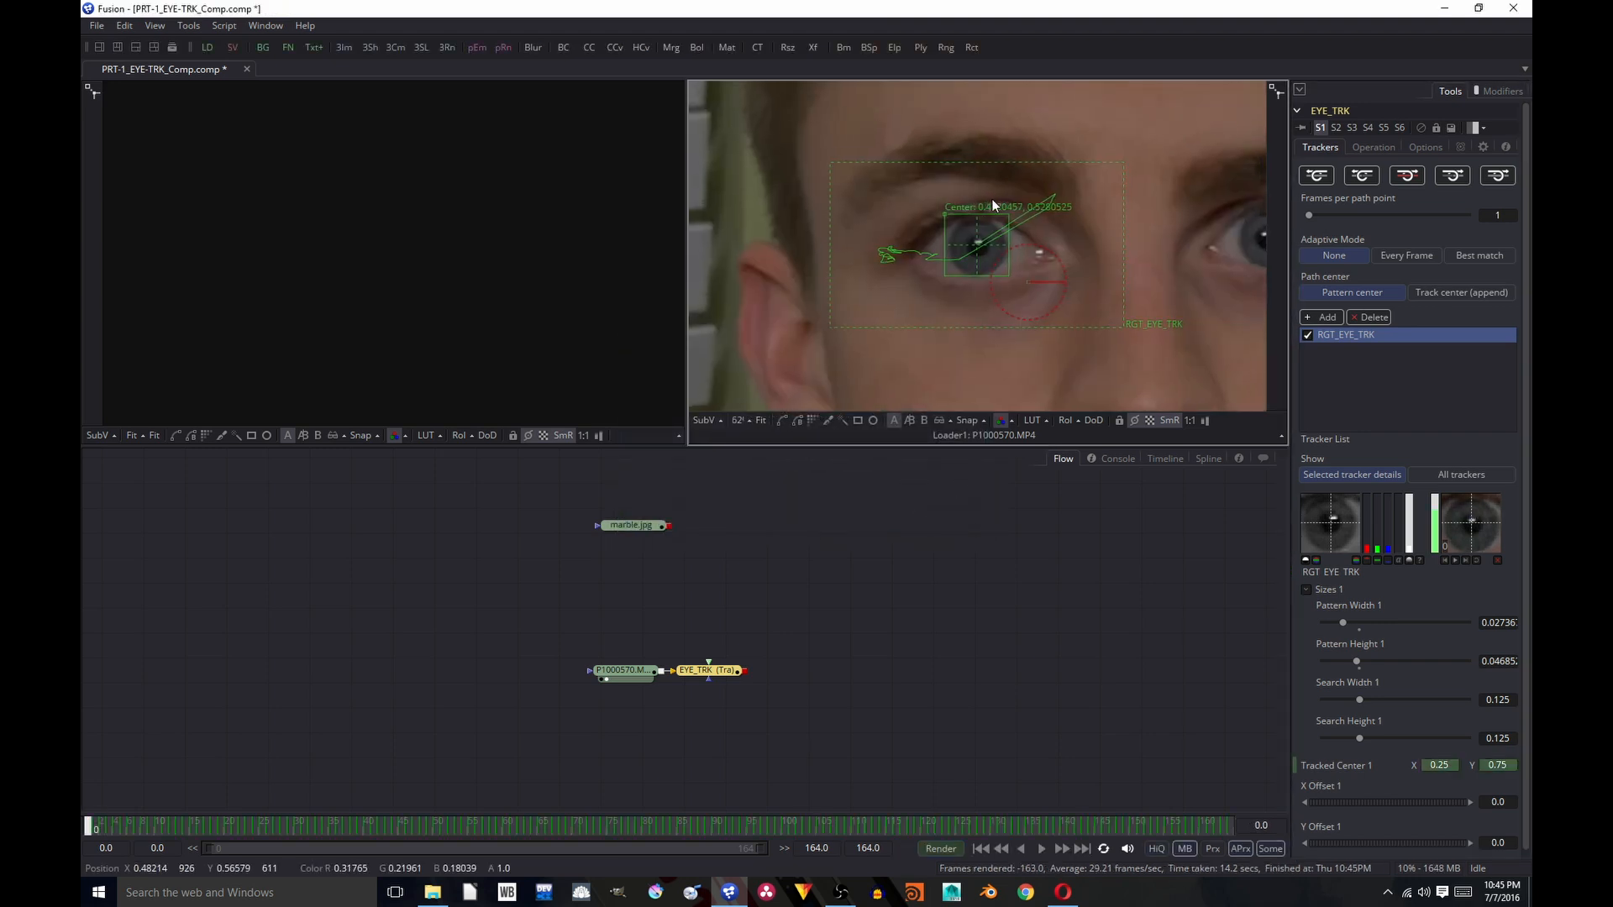
pyautogui.scroll(2, 992, 198)
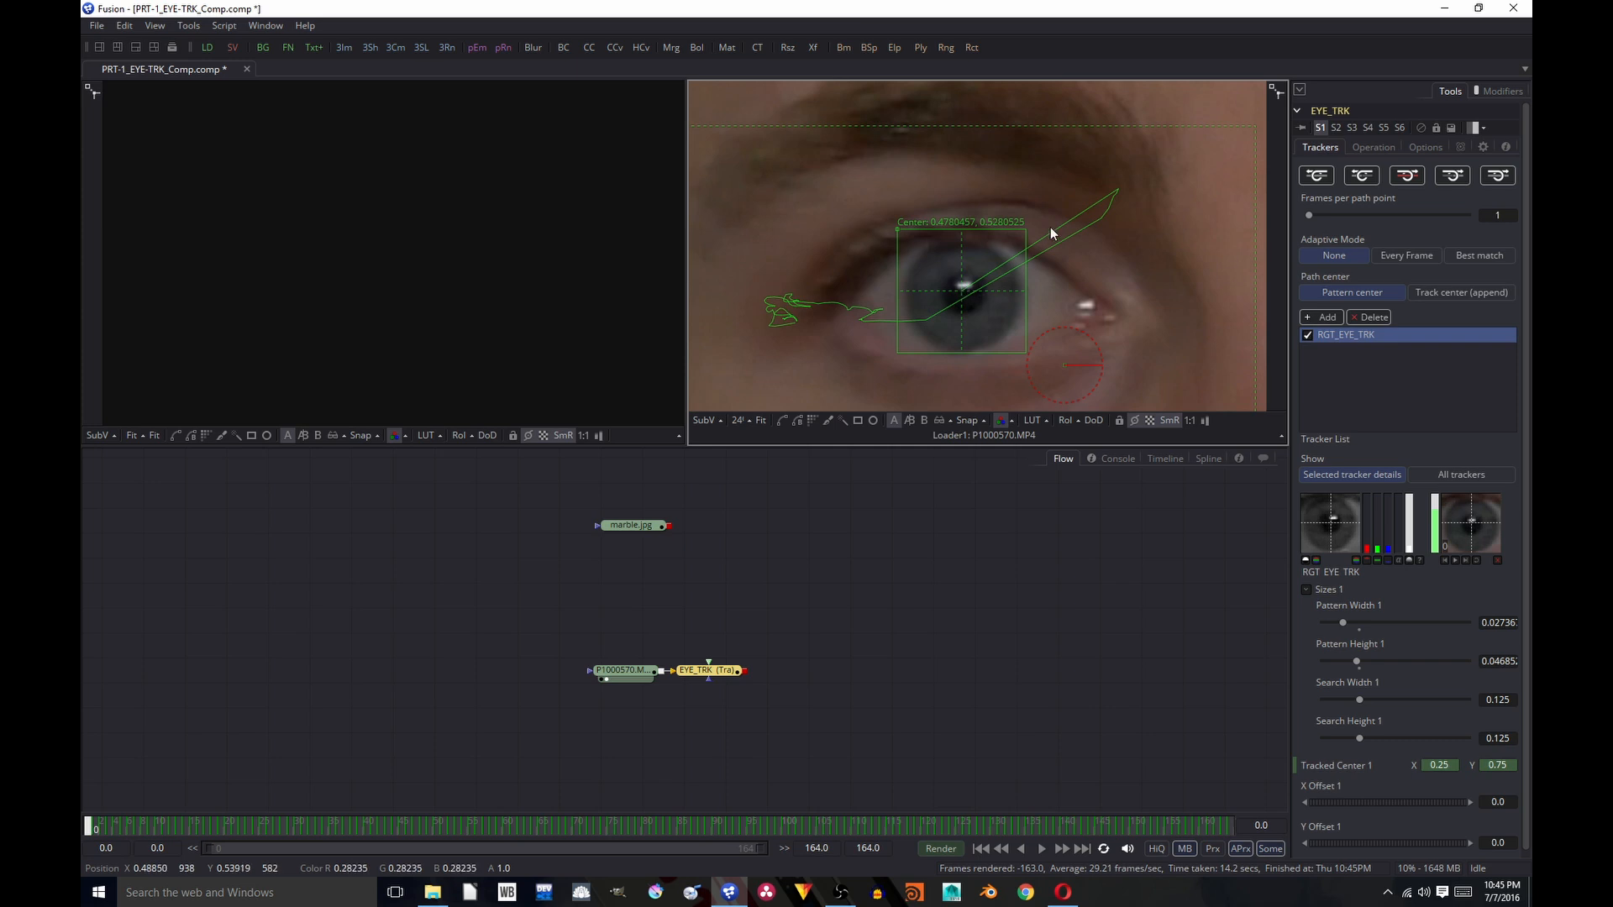
pyautogui.moveTo(99, 827)
pyautogui.mouseDown()
pyautogui.moveTo(149, 826)
pyautogui.moveTo(125, 830)
pyautogui.mouseUp()
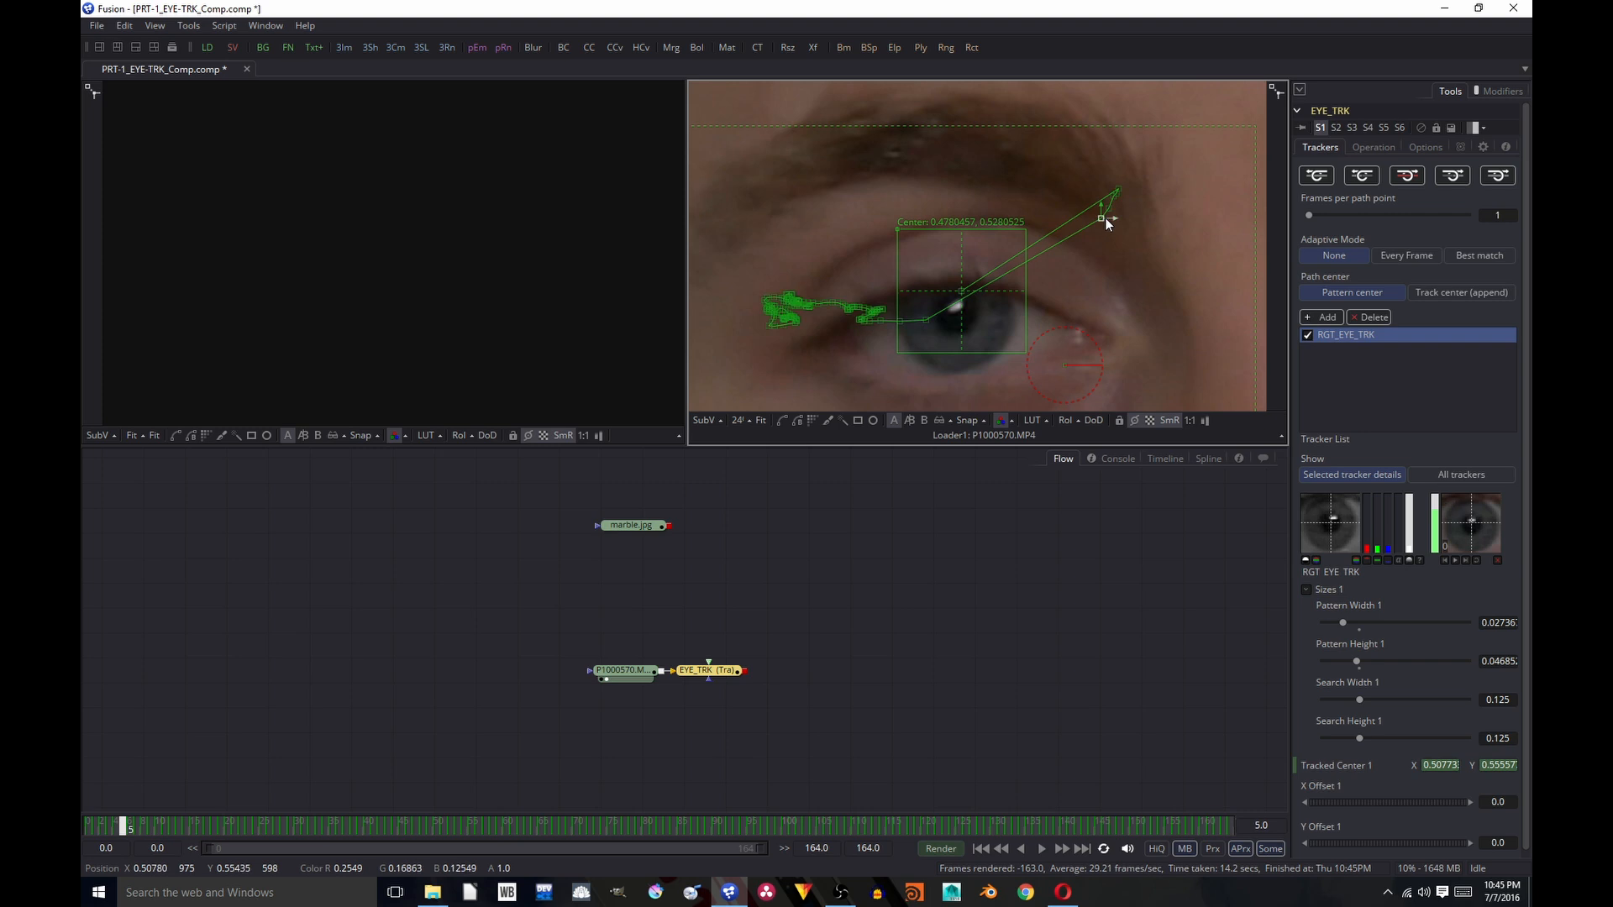
pyautogui.click(689, 678)
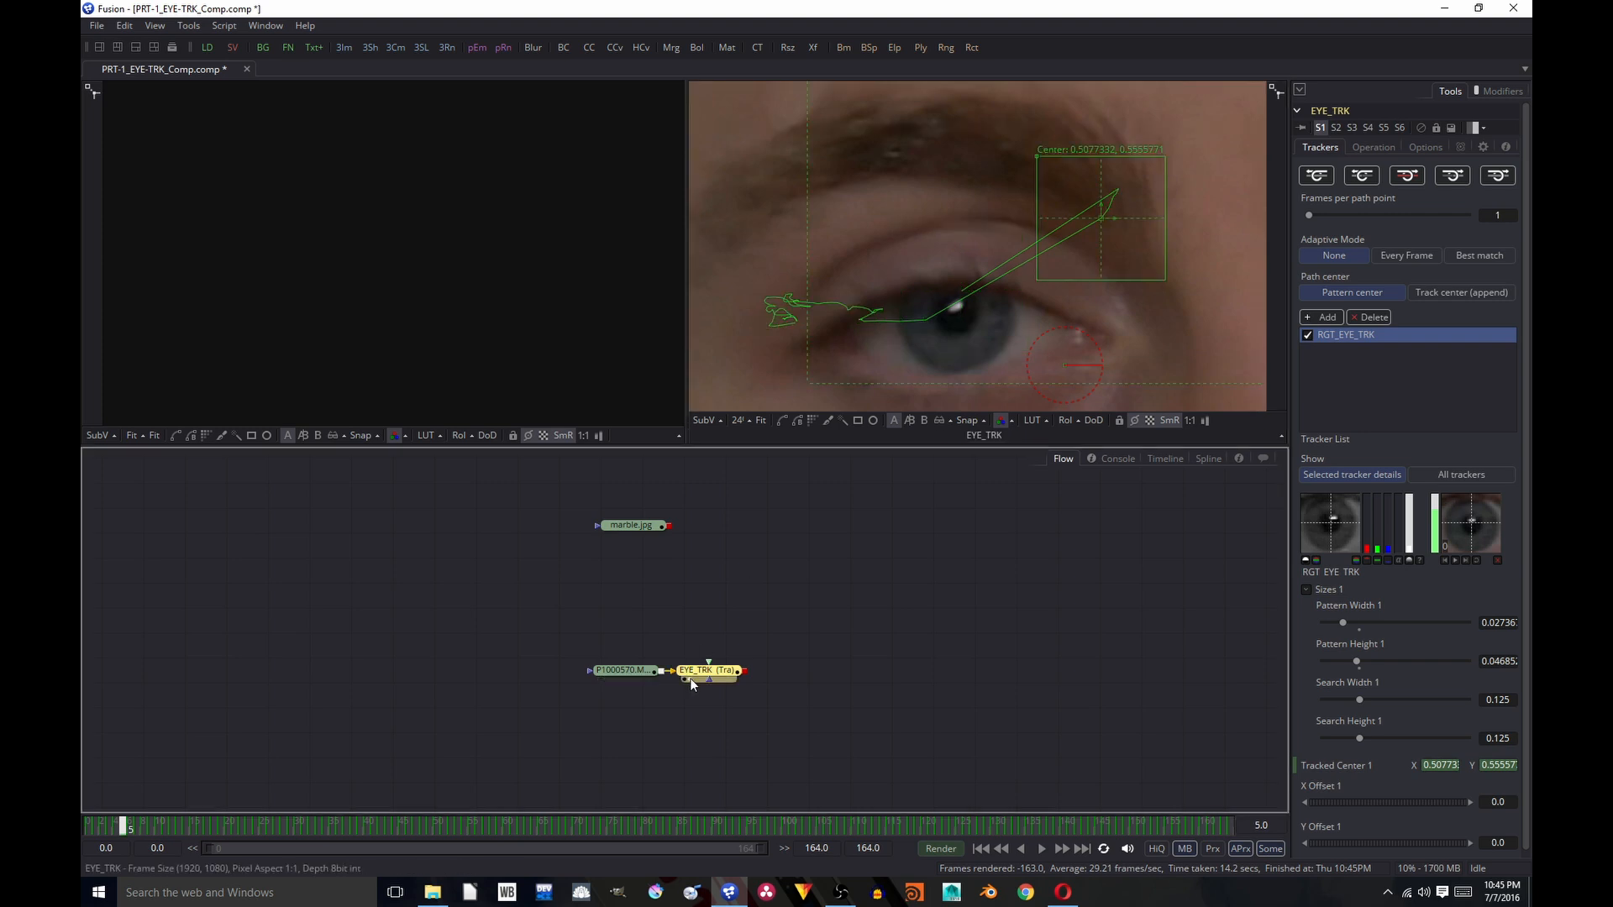
pyautogui.click(1100, 219)
pyautogui.moveTo(1100, 220); pyautogui.dragTo(958, 324)
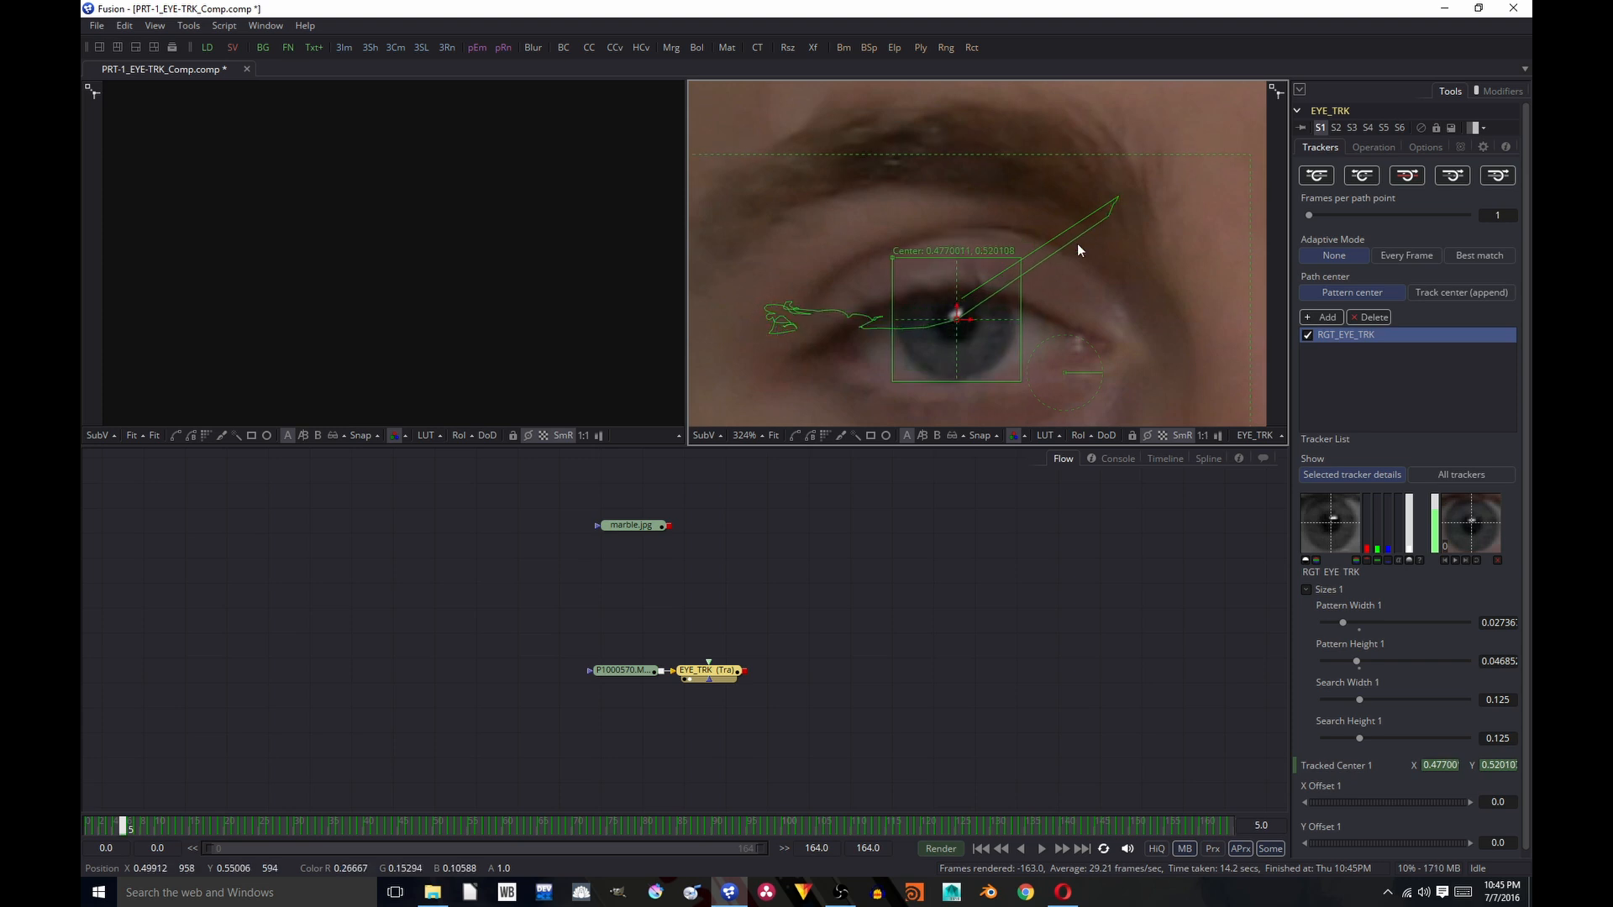
# Step: Move the stray track point at frame 4 back onto the right pupil
pyautogui.press('Right')
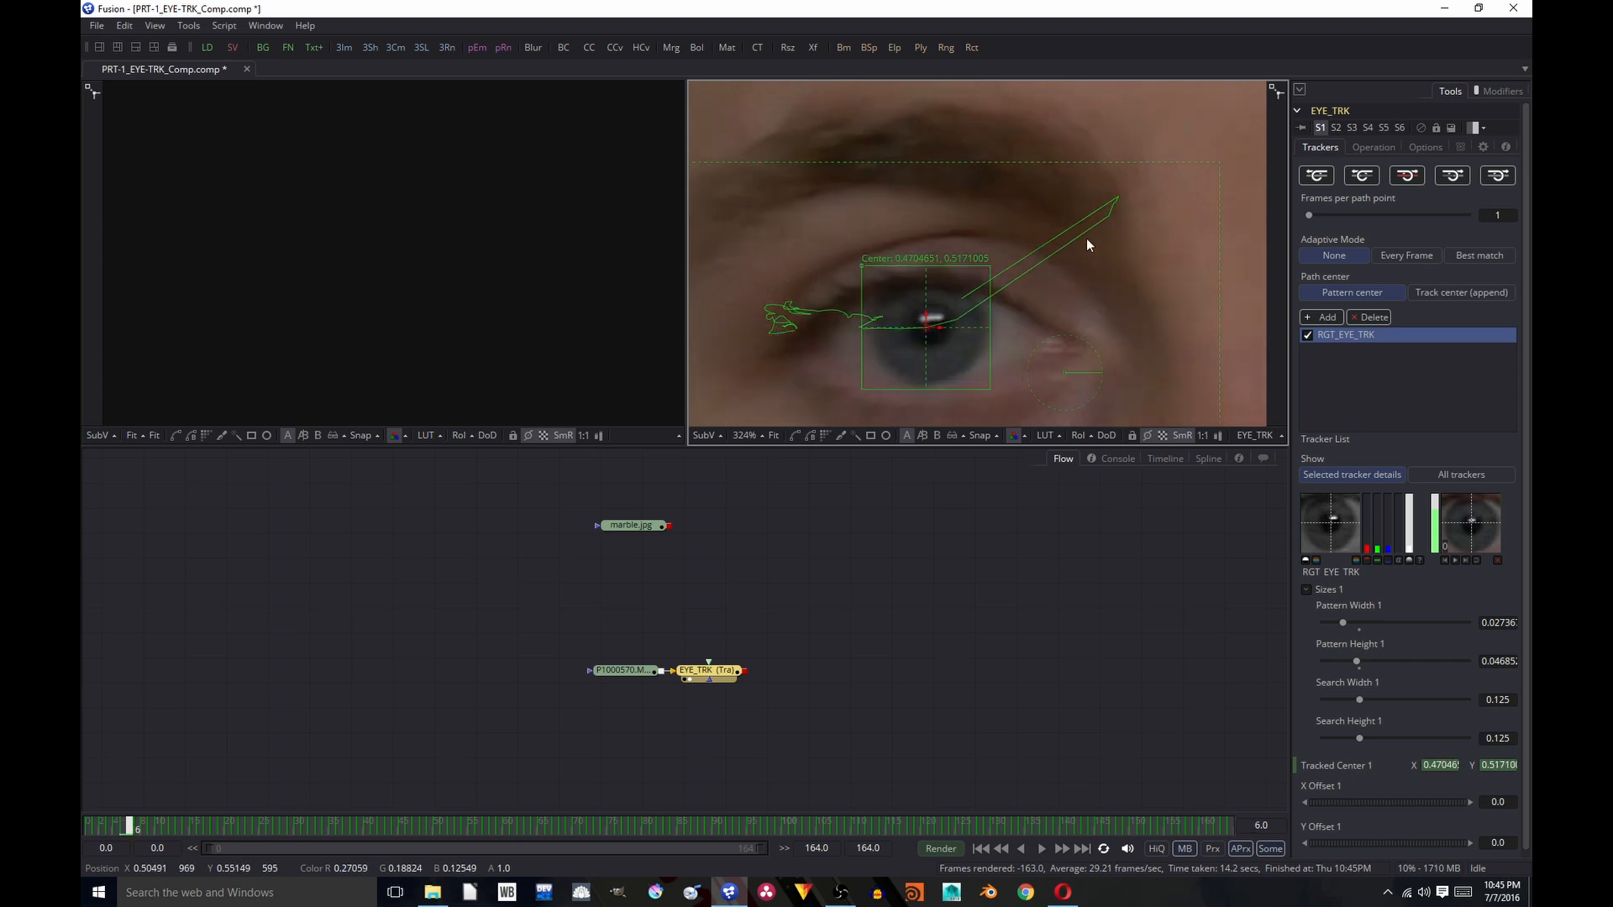
pyautogui.press('Left')
pyautogui.press('Left')
pyautogui.moveTo(1109, 217); pyautogui.dragTo(971, 315)
pyautogui.moveTo(960, 321); pyautogui.dragTo(960, 325)
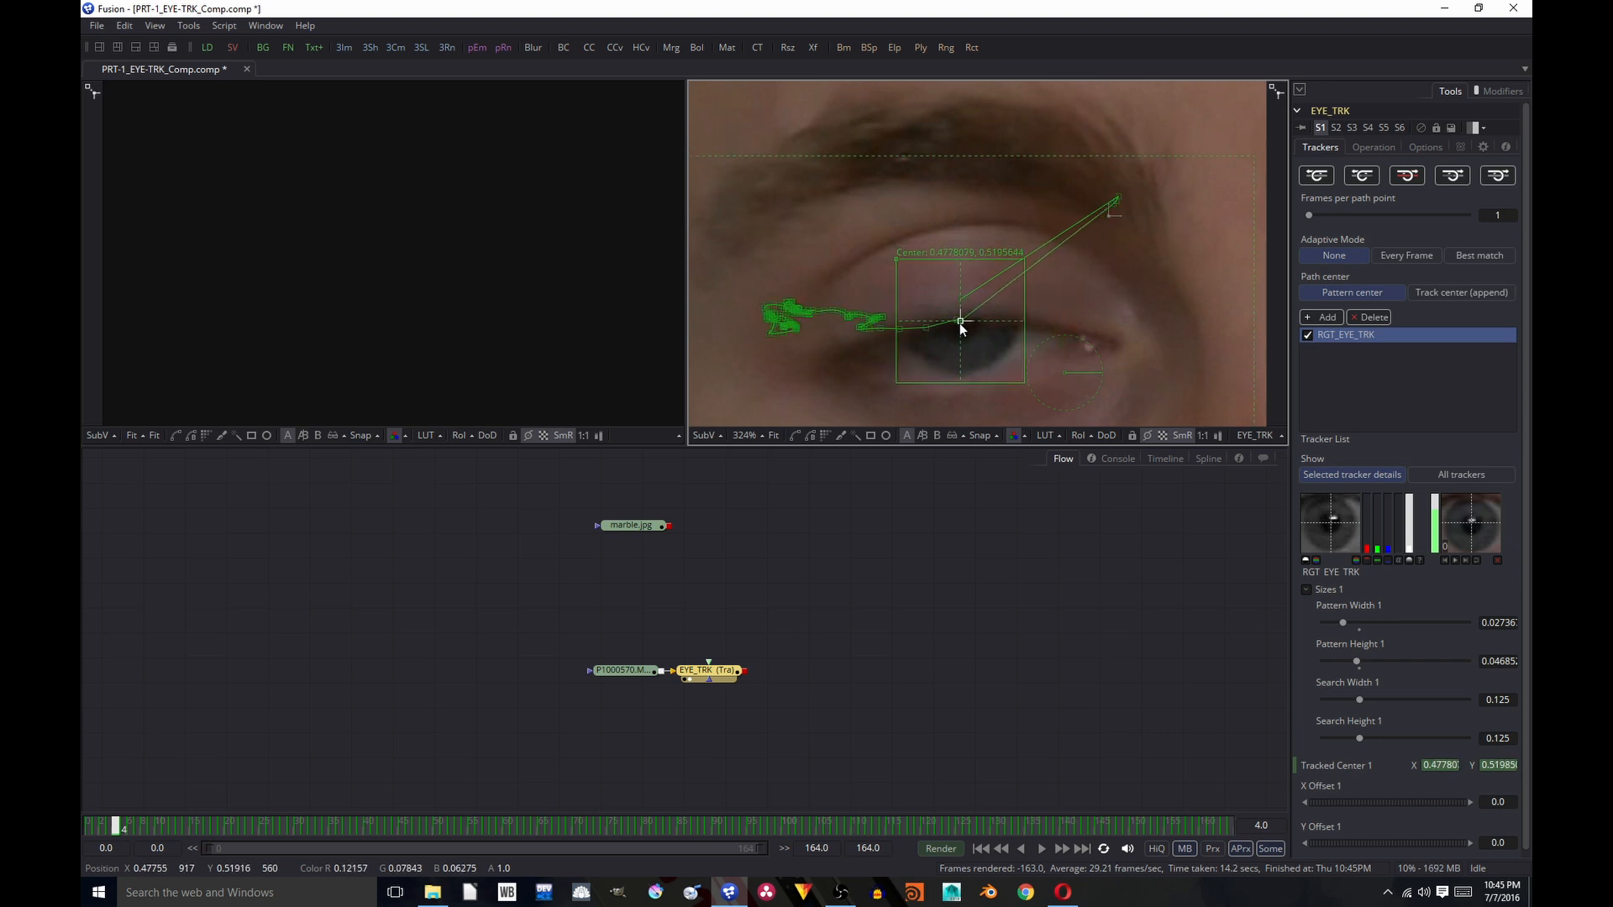
# Step: Move the stray track points at frames 3, 2 and 1 back over the right eye, one frame at a time
pyautogui.press('Left')
pyautogui.moveTo(1116, 205); pyautogui.dragTo(963, 314)
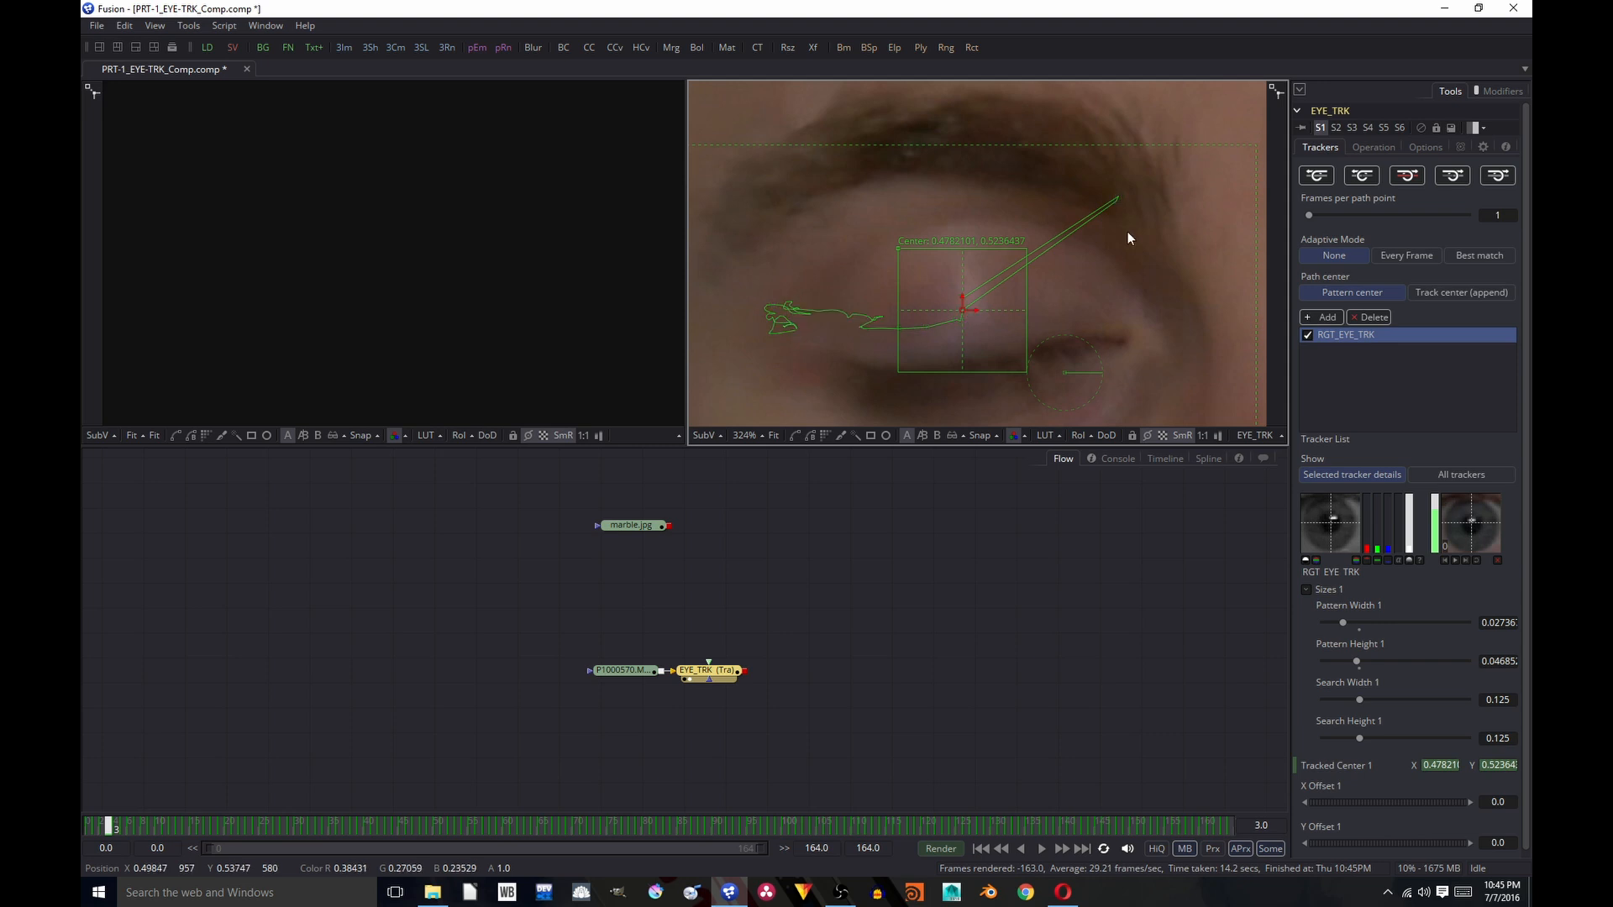
pyautogui.press('Left')
pyautogui.moveTo(1120, 200); pyautogui.dragTo(963, 318)
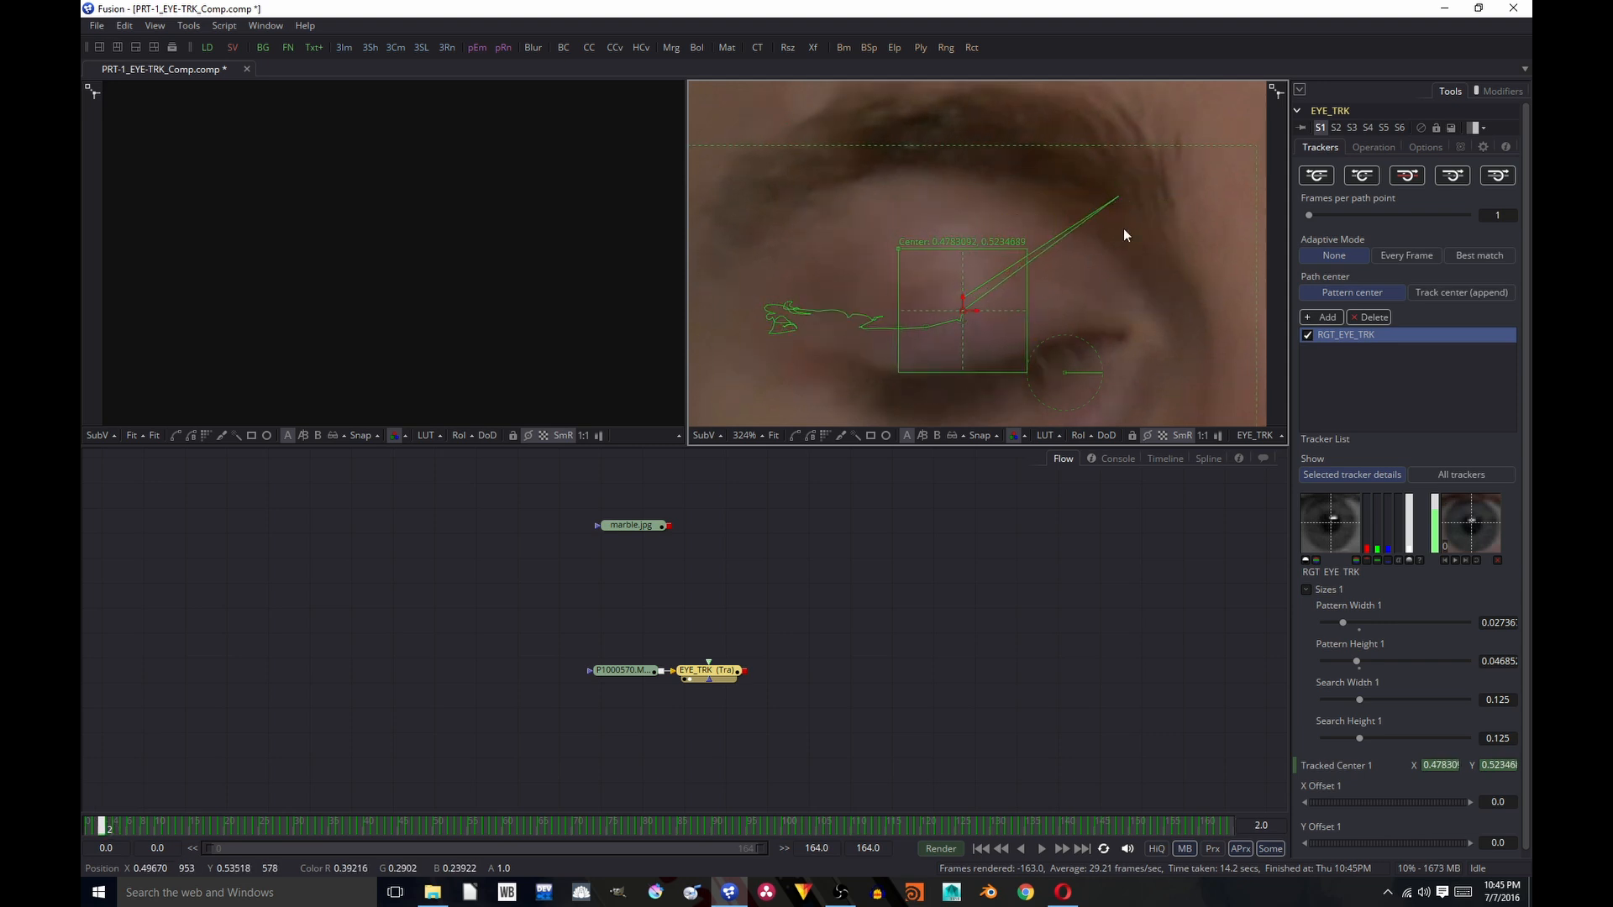
pyautogui.press('Left')
pyautogui.moveTo(1120, 191); pyautogui.dragTo(974, 307)
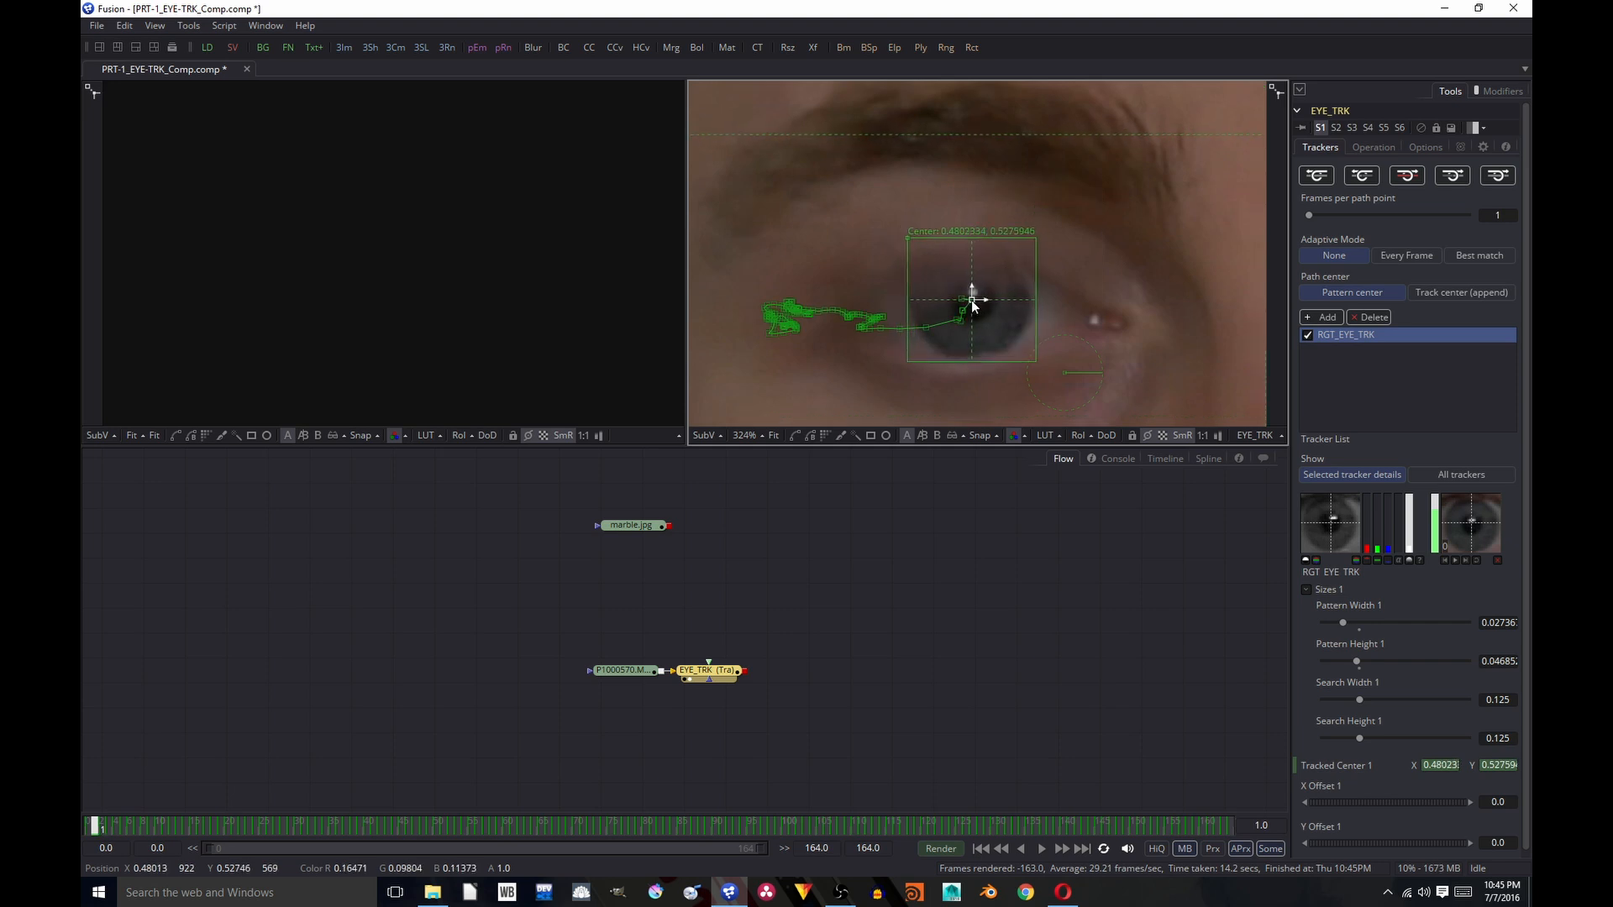
# Step: Step through frames 1 to 21 and back to frame 3 to check how the corrected track follows the right eye
pyautogui.press('Right')
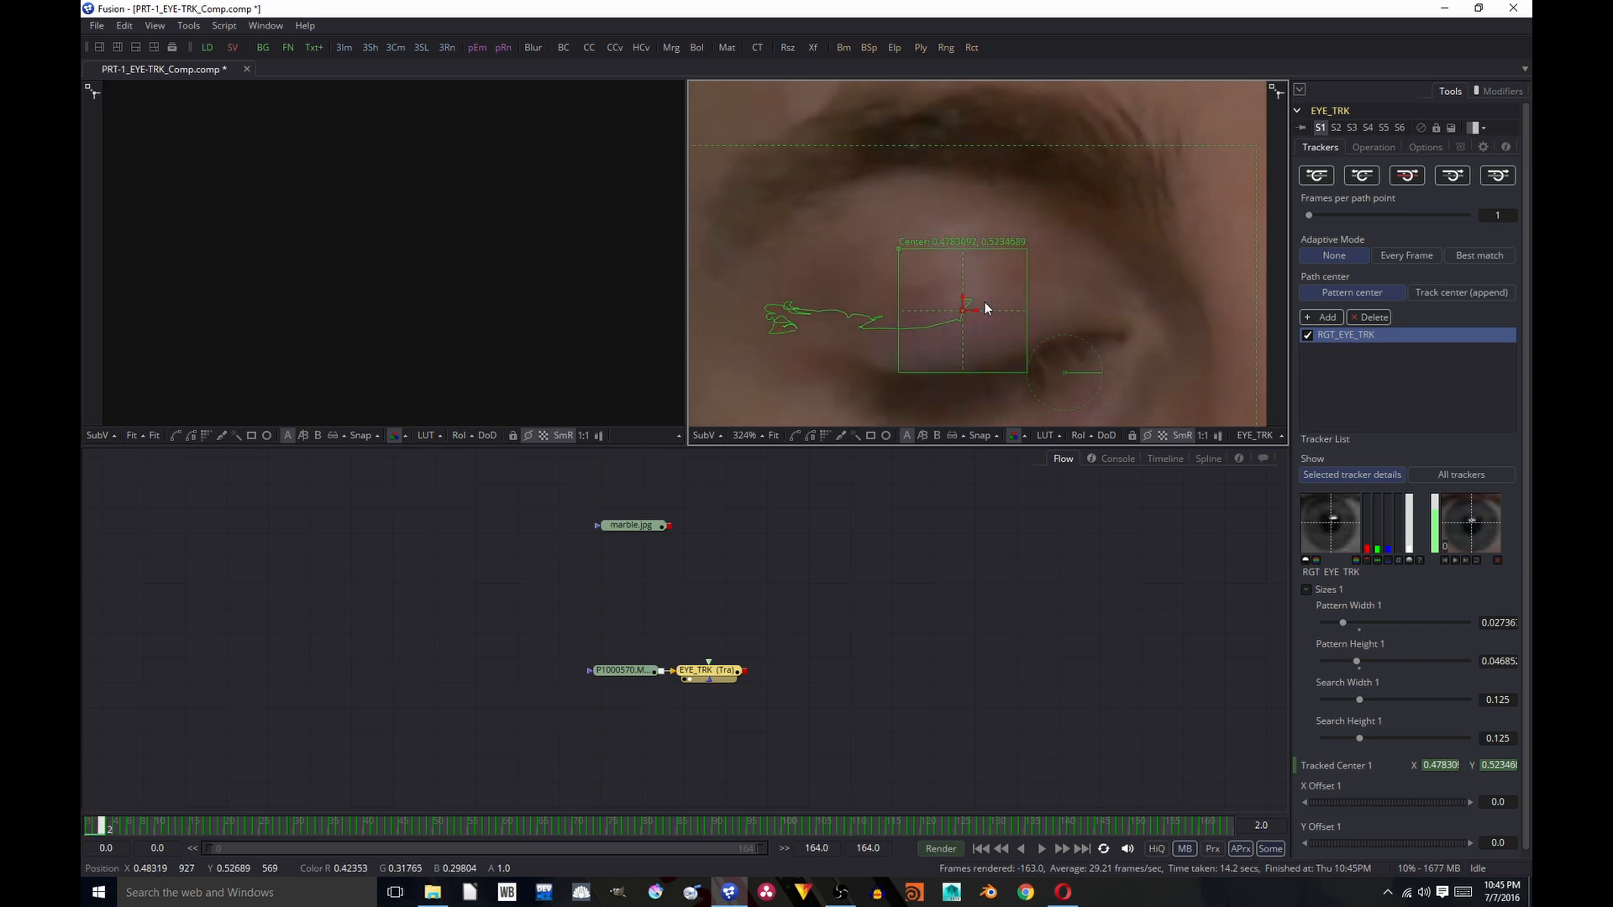
pyautogui.press('Right')
pyautogui.press('Right')
pyautogui.press('Right')
pyautogui.press('Right')
pyautogui.press('Right')
pyautogui.press('Right')
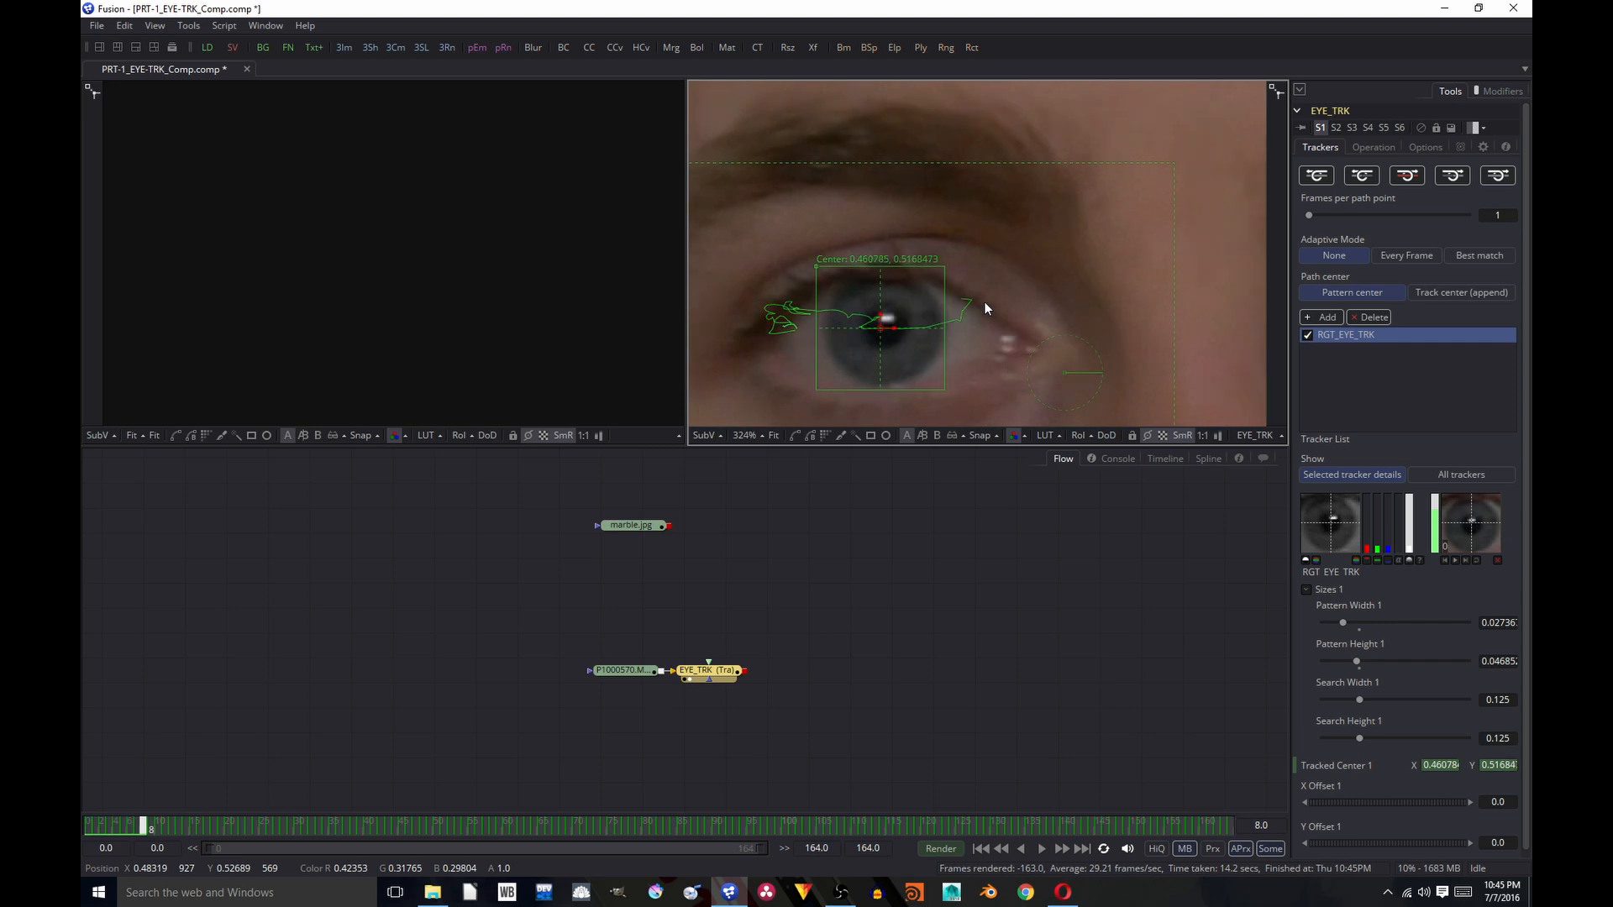
pyautogui.press('Right')
pyautogui.press('Right')
pyautogui.press('Right')
pyautogui.press('Right')
pyautogui.press('Right')
pyautogui.press('Right')
pyautogui.press('Right')
pyautogui.press('Right')
pyautogui.press('Right')
pyautogui.press('Right')
pyautogui.press('Right')
pyautogui.press('Right')
pyautogui.press('Right')
pyautogui.press('Left')
pyautogui.press('Left')
pyautogui.press('Left')
pyautogui.press('Left')
pyautogui.press('Left')
pyautogui.press('Left')
pyautogui.press('Left')
pyautogui.press('Left')
pyautogui.press('Left')
pyautogui.press('Left')
pyautogui.press('Left')
pyautogui.press('Left')
pyautogui.press('Left')
pyautogui.press('Left')
pyautogui.press('Left')
pyautogui.press('Left')
pyautogui.press('Left')
pyautogui.press('Left')
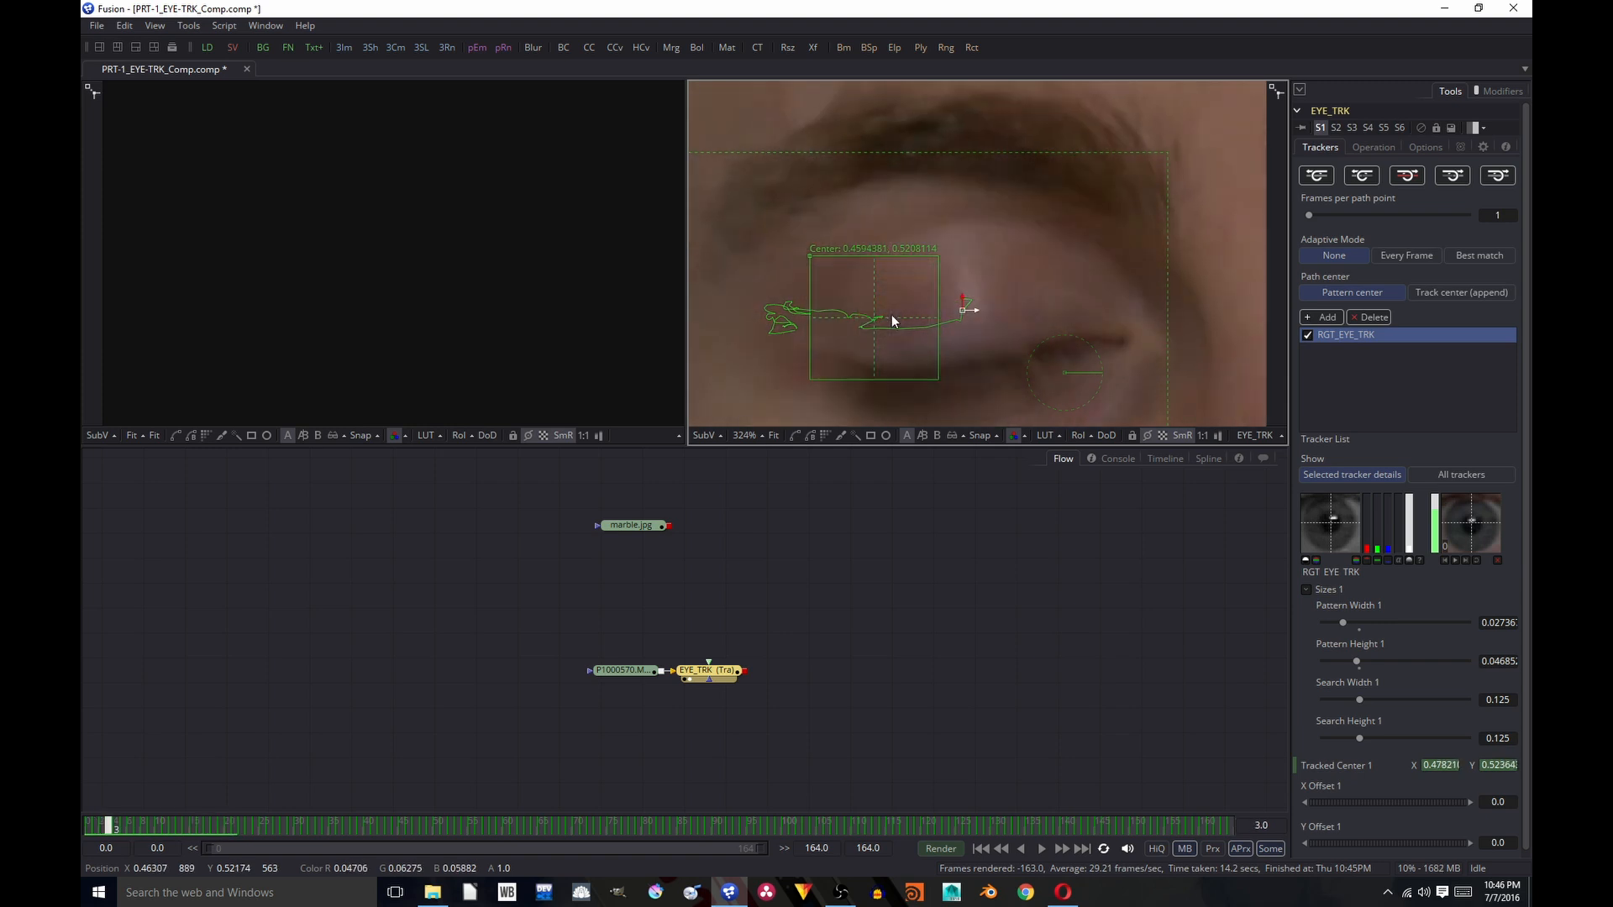
# Step: Adjust the tracker position on the right pupil at frame 8, and track forward from there to frame 164
pyautogui.press('Right')
pyautogui.press('Right')
pyautogui.press('Right')
pyautogui.press('Right')
pyautogui.press('Right')
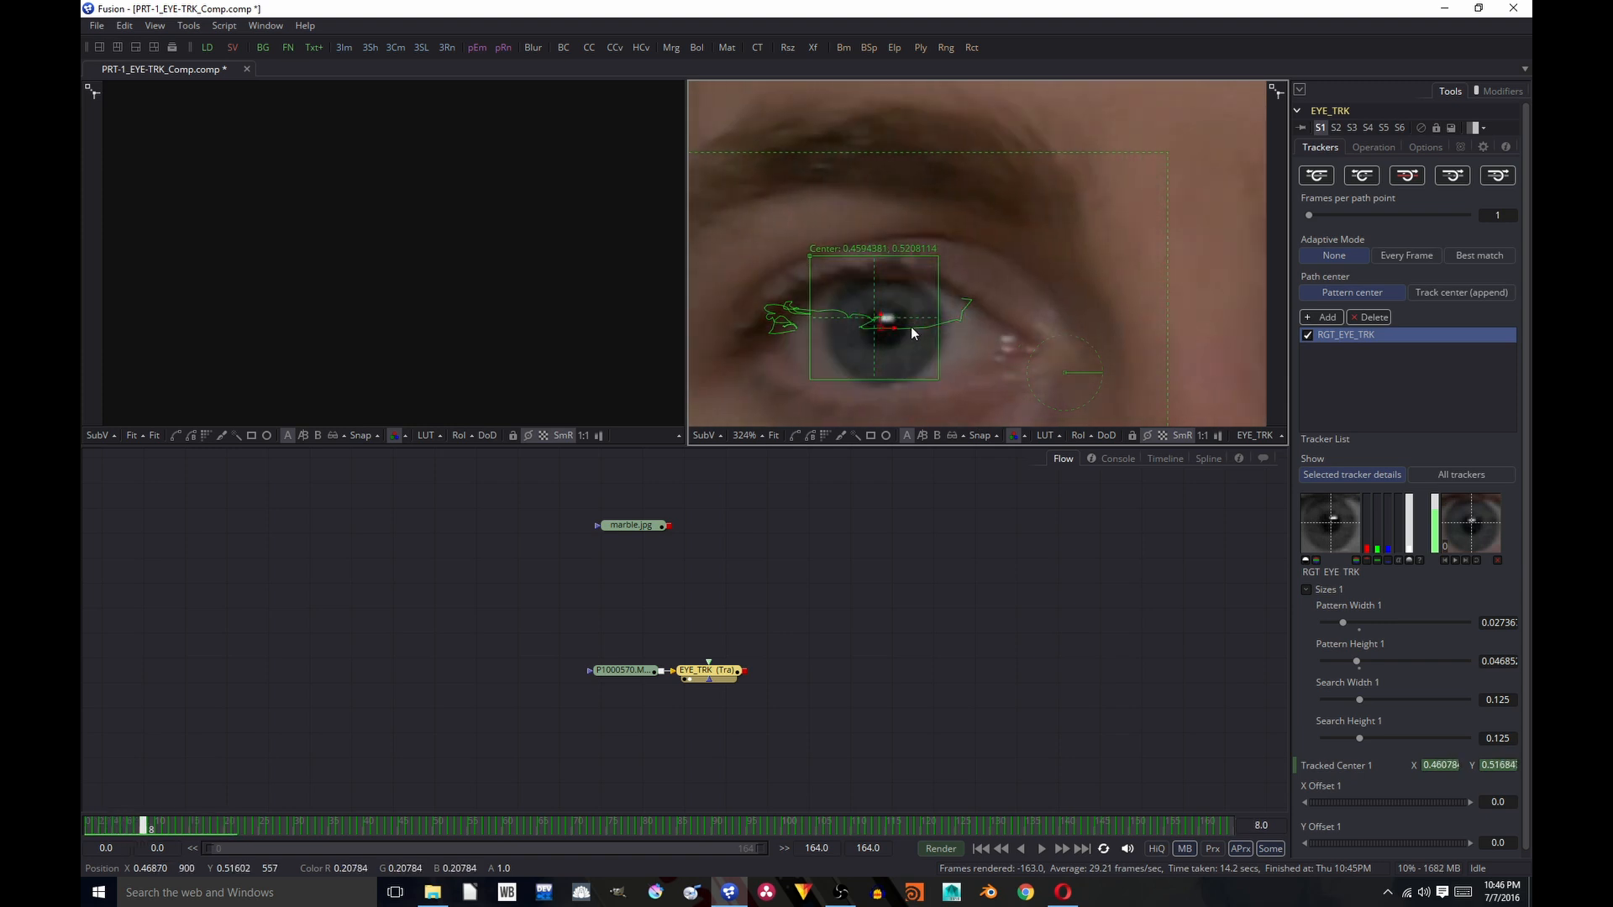
pyautogui.click(728, 677)
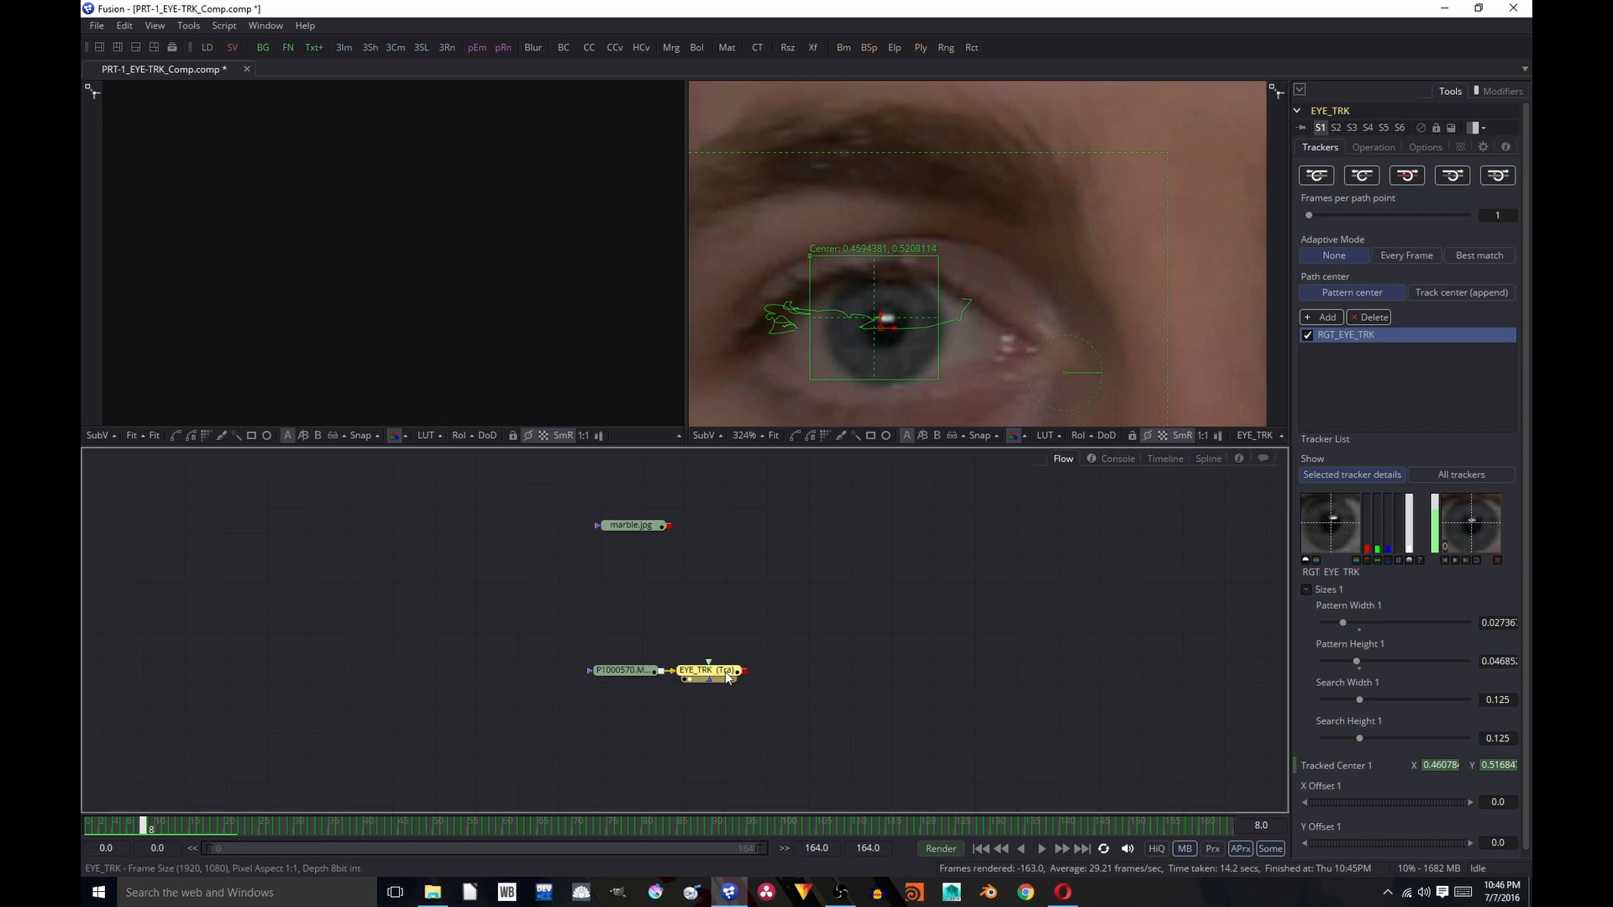
pyautogui.click(888, 327)
pyautogui.click(875, 321)
pyautogui.moveTo(882, 332); pyautogui.dragTo(886, 331)
pyautogui.click(1453, 175)
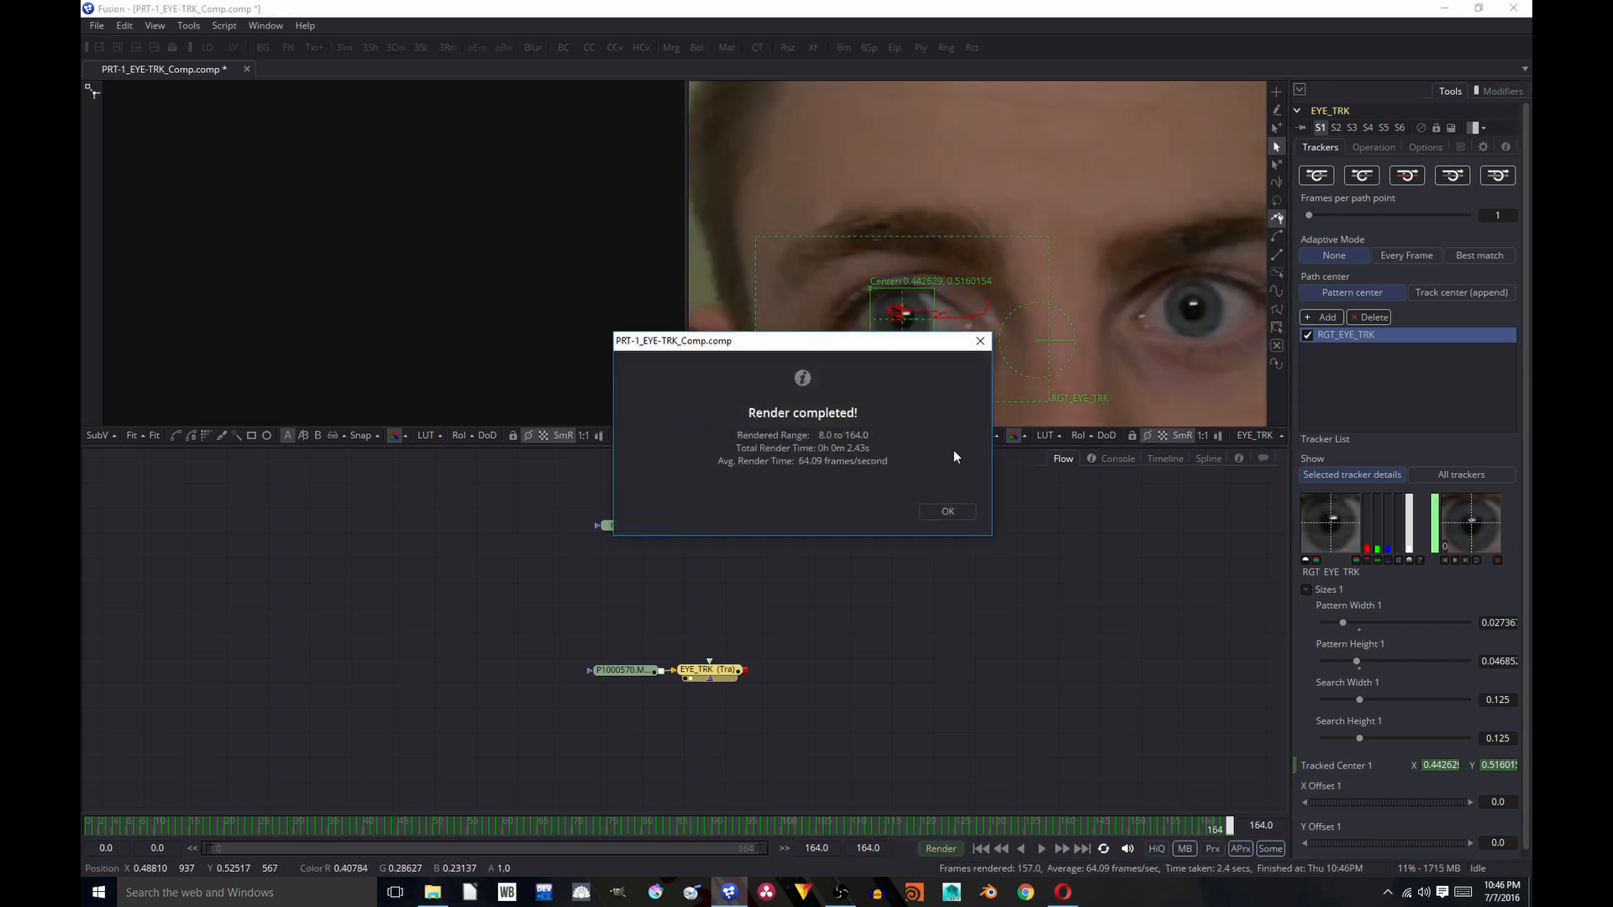
pyautogui.click(947, 512)
# Step: Review the forward track on the right eye by scrubbing back to frame 68, and deselect the EYE_TRK node
pyautogui.scroll(4, 909, 330)
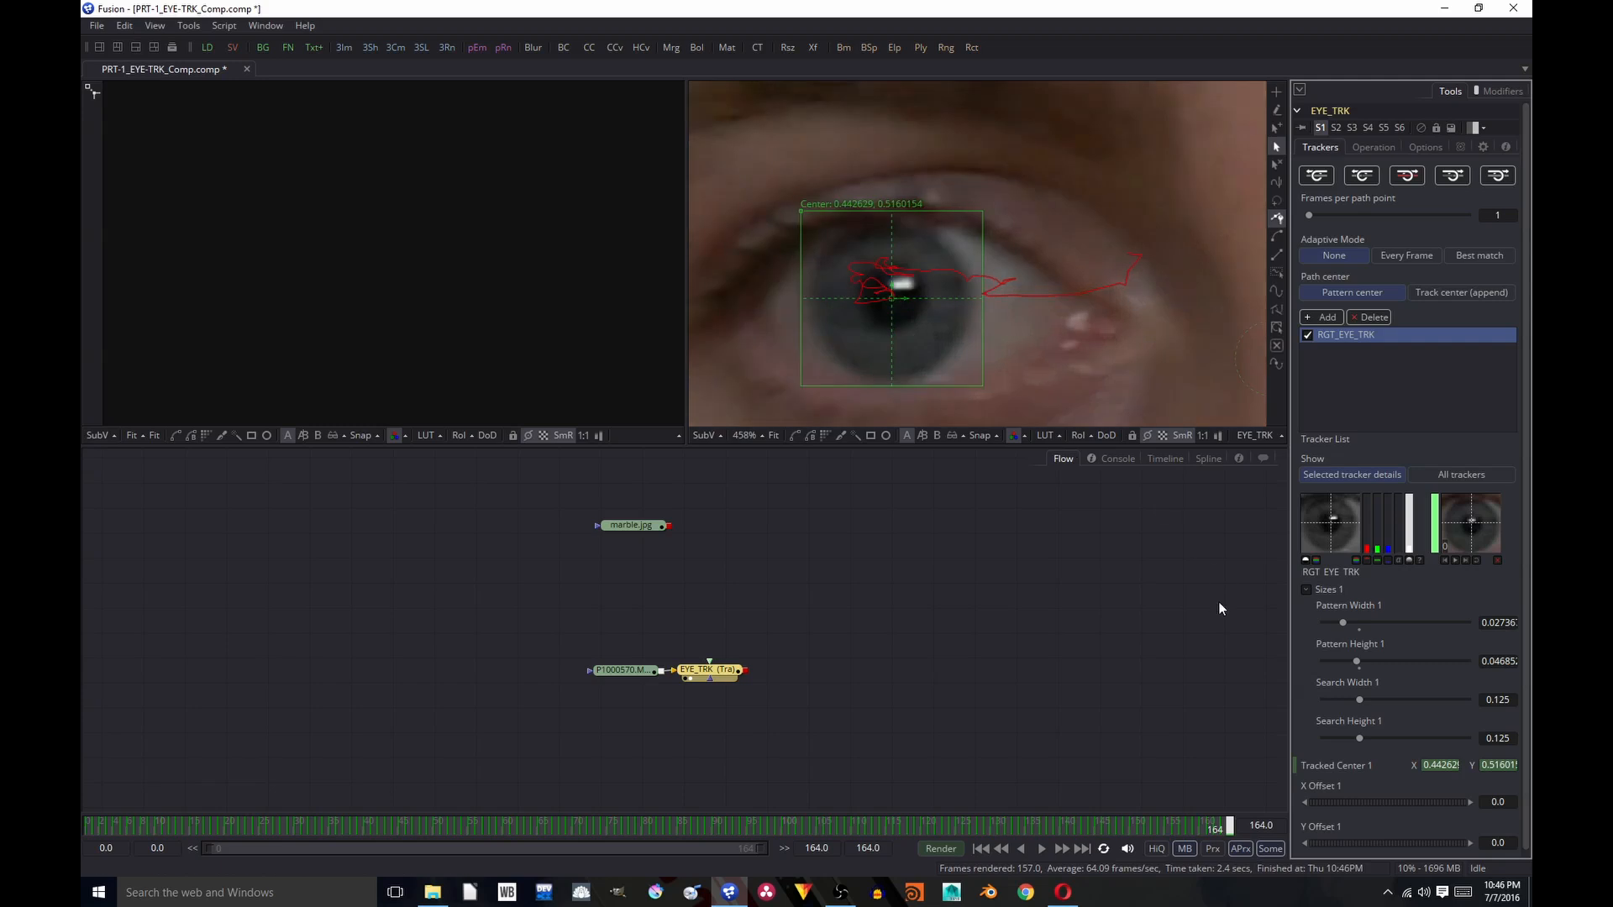
pyautogui.moveTo(1161, 821); pyautogui.dragTo(559, 768)
pyautogui.click(866, 711)
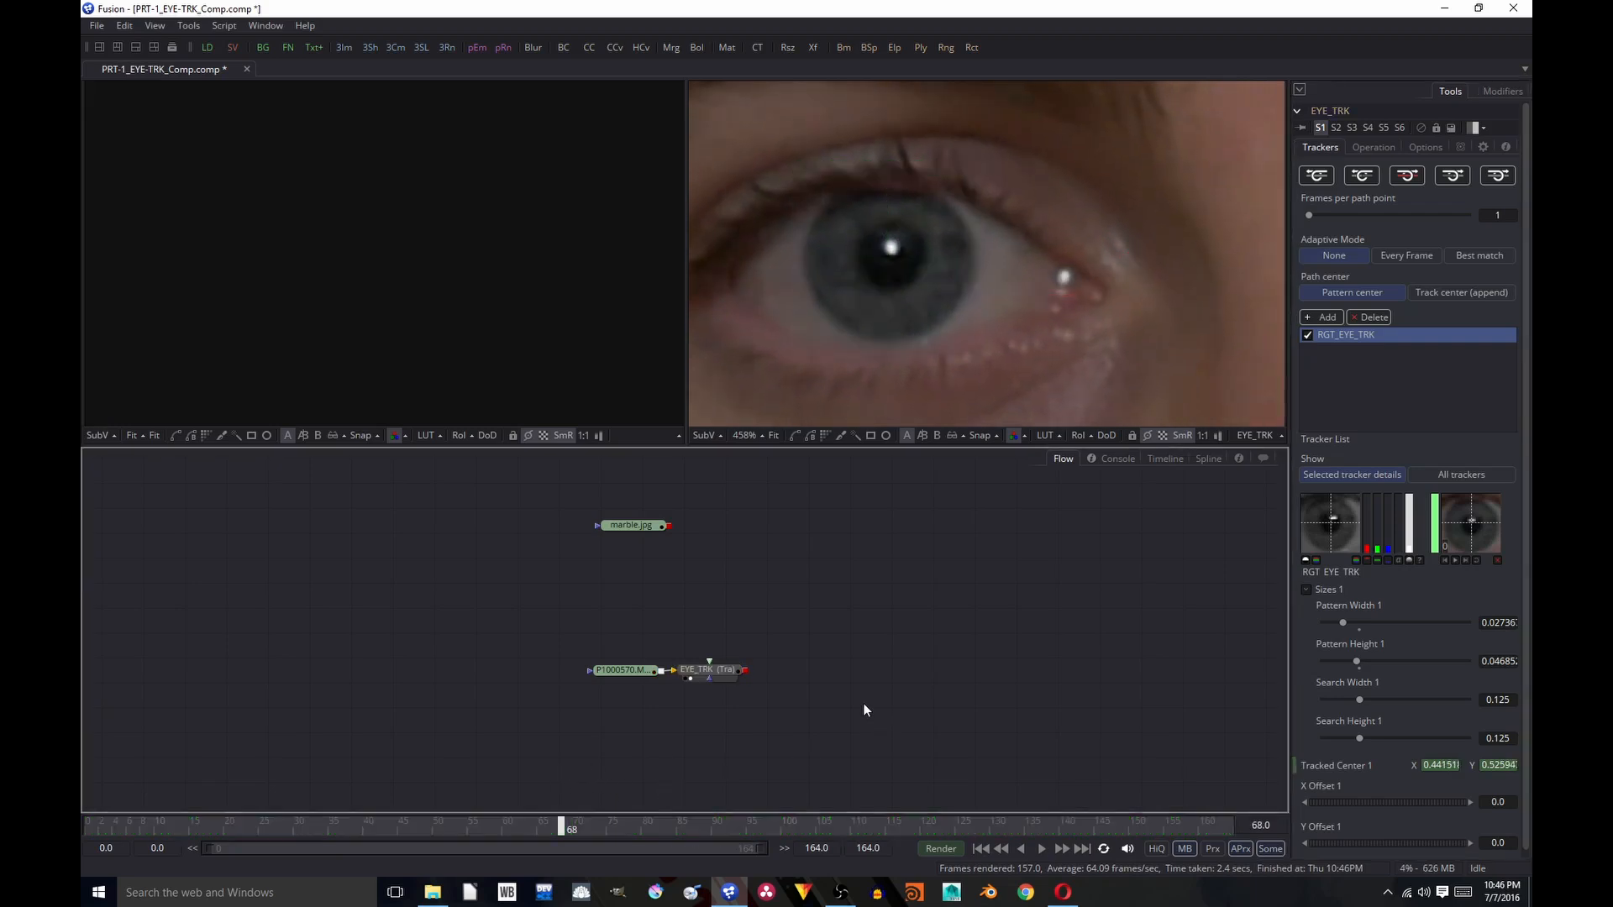
# Step: Rename the EYE_TRK node's path modifier EYE_TRKTracker1Path to RGT_EYE_TRK_PTH
pyautogui.click(1499, 89)
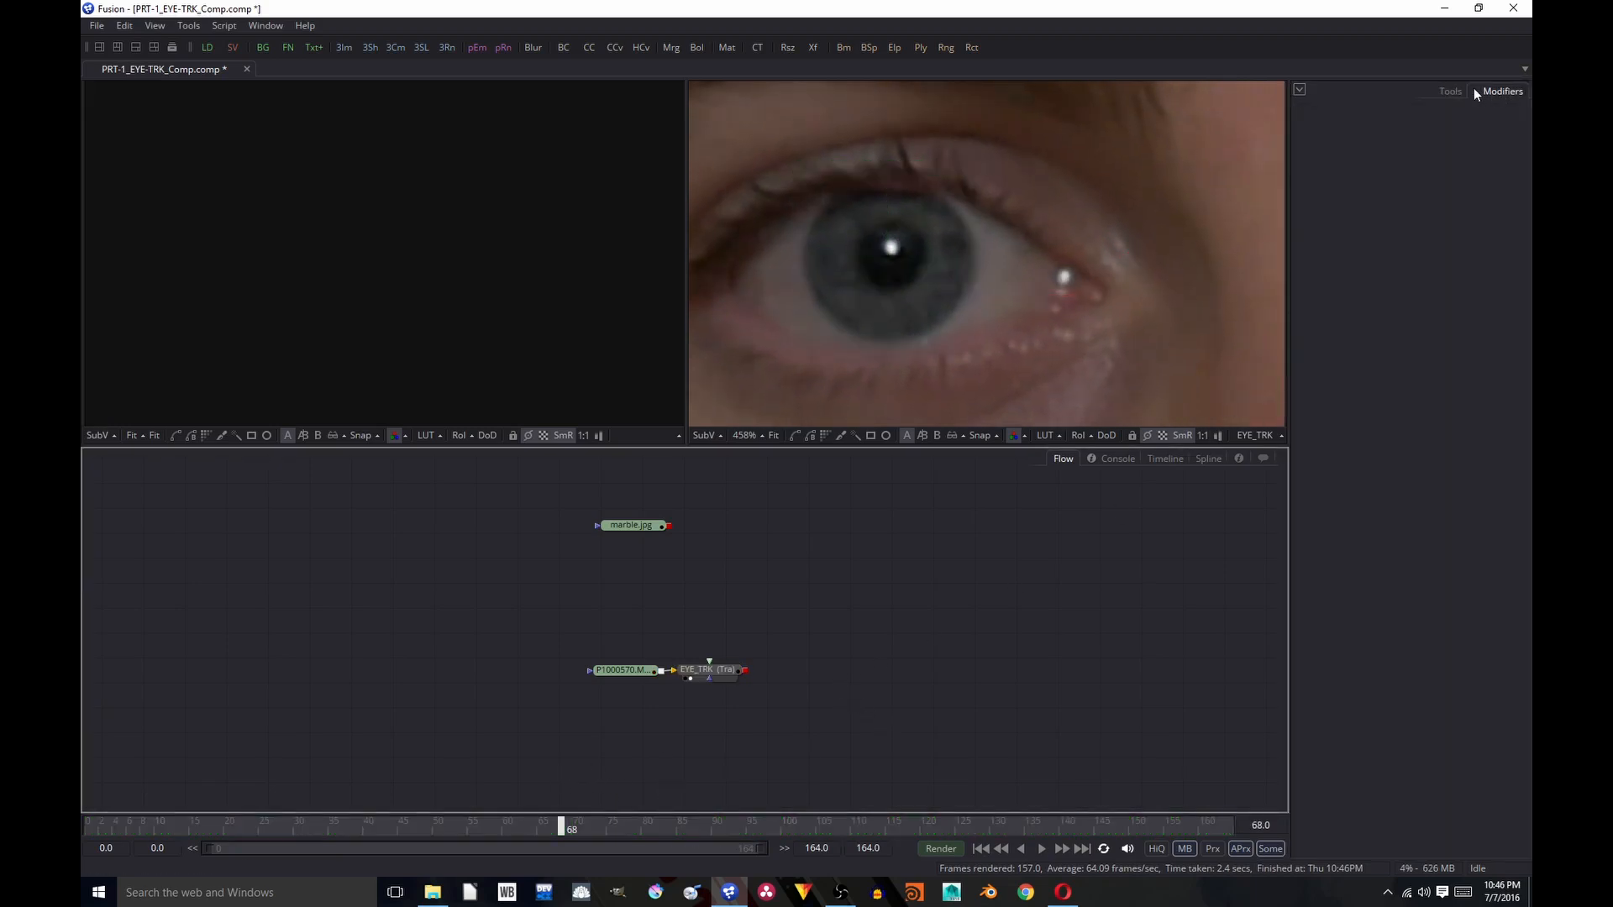
pyautogui.click(1450, 90)
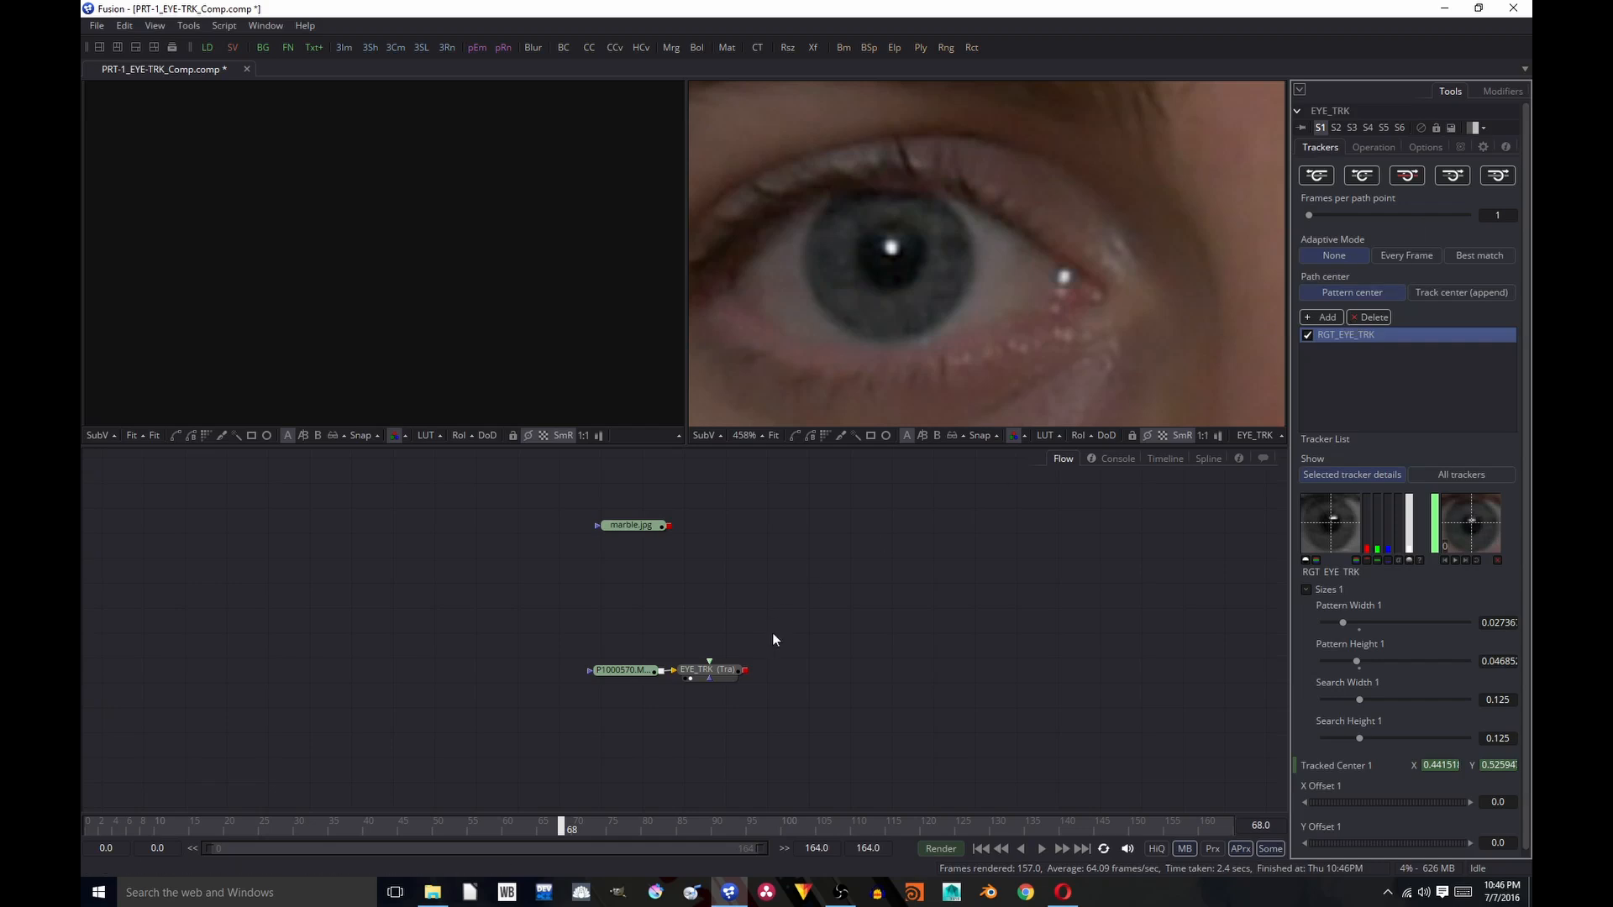
pyautogui.click(733, 668)
pyautogui.click(1499, 89)
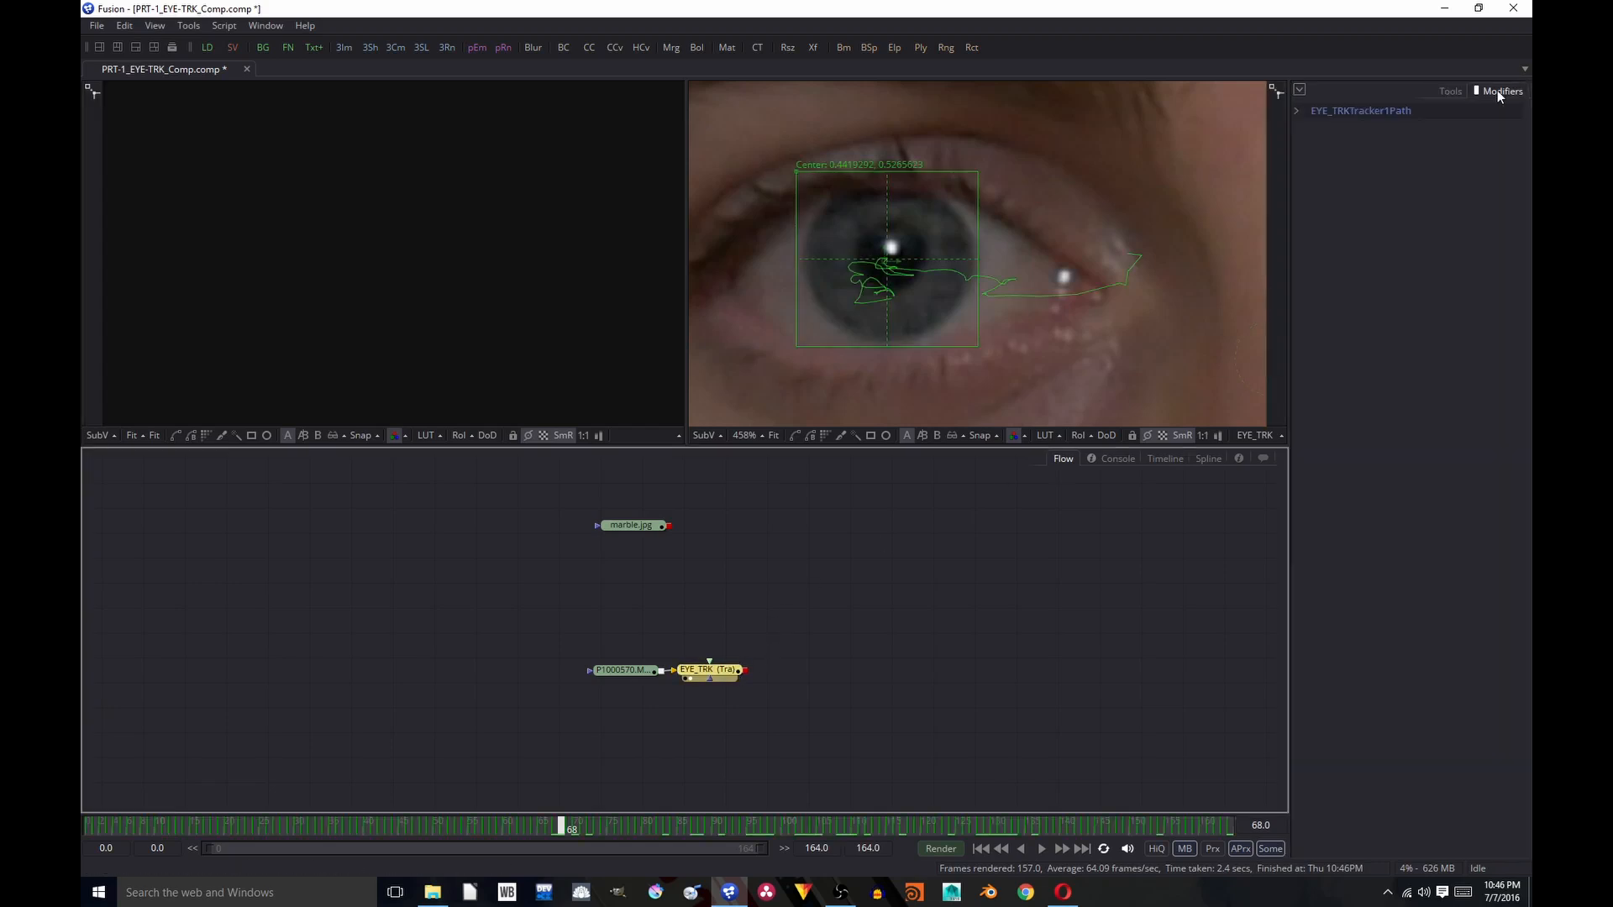
pyautogui.click(1391, 109)
pyautogui.click(1376, 108)
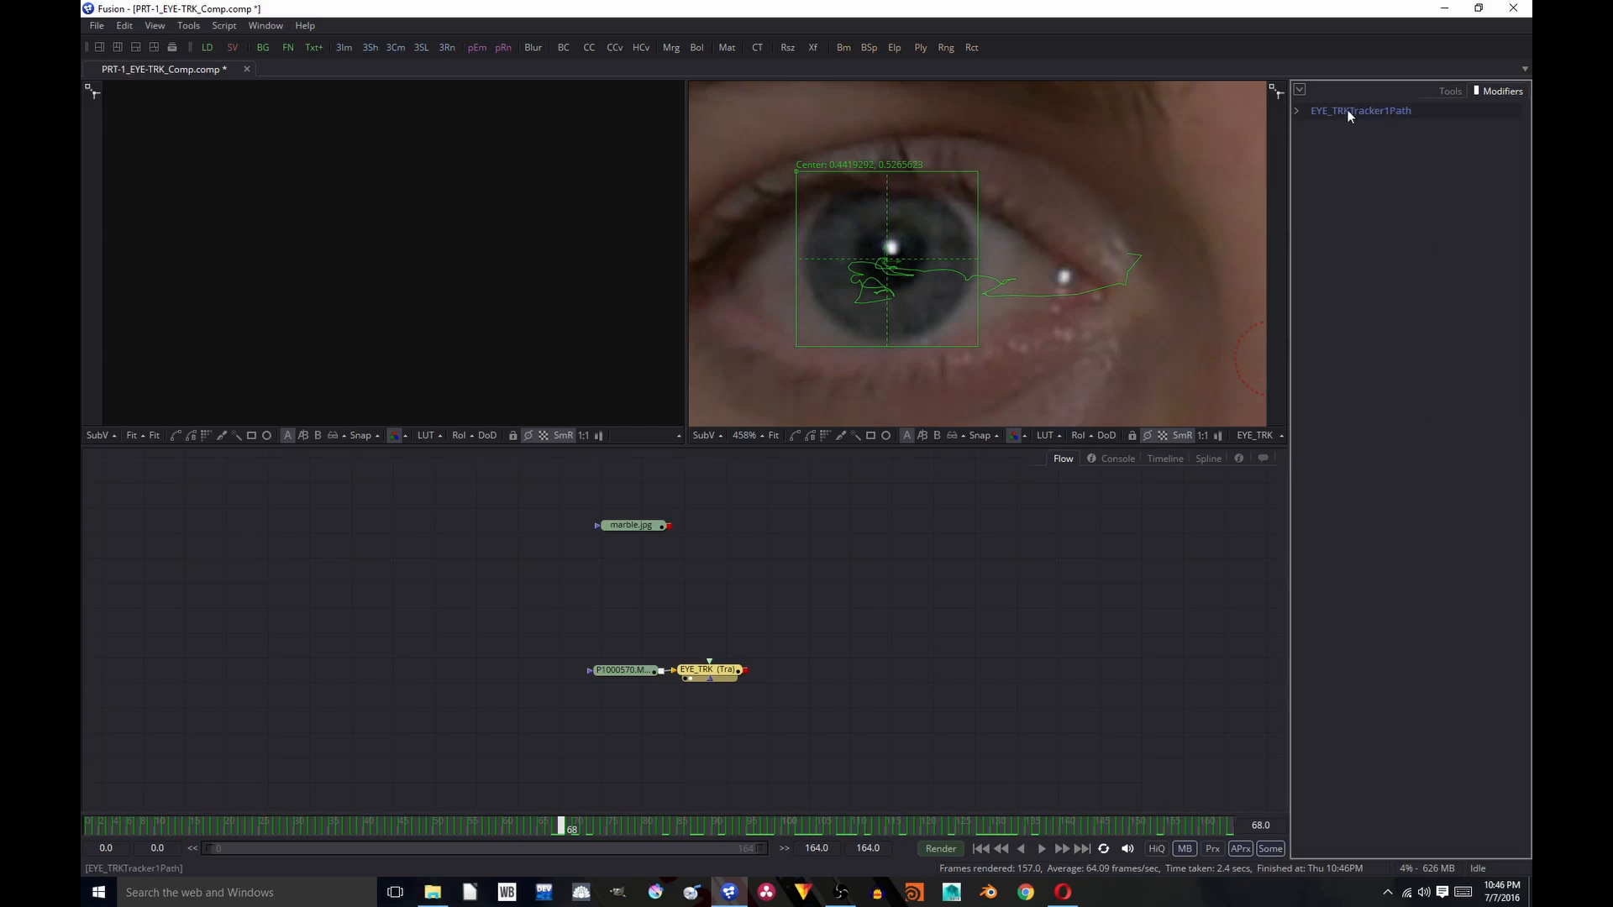
pyautogui.click(1452, 90)
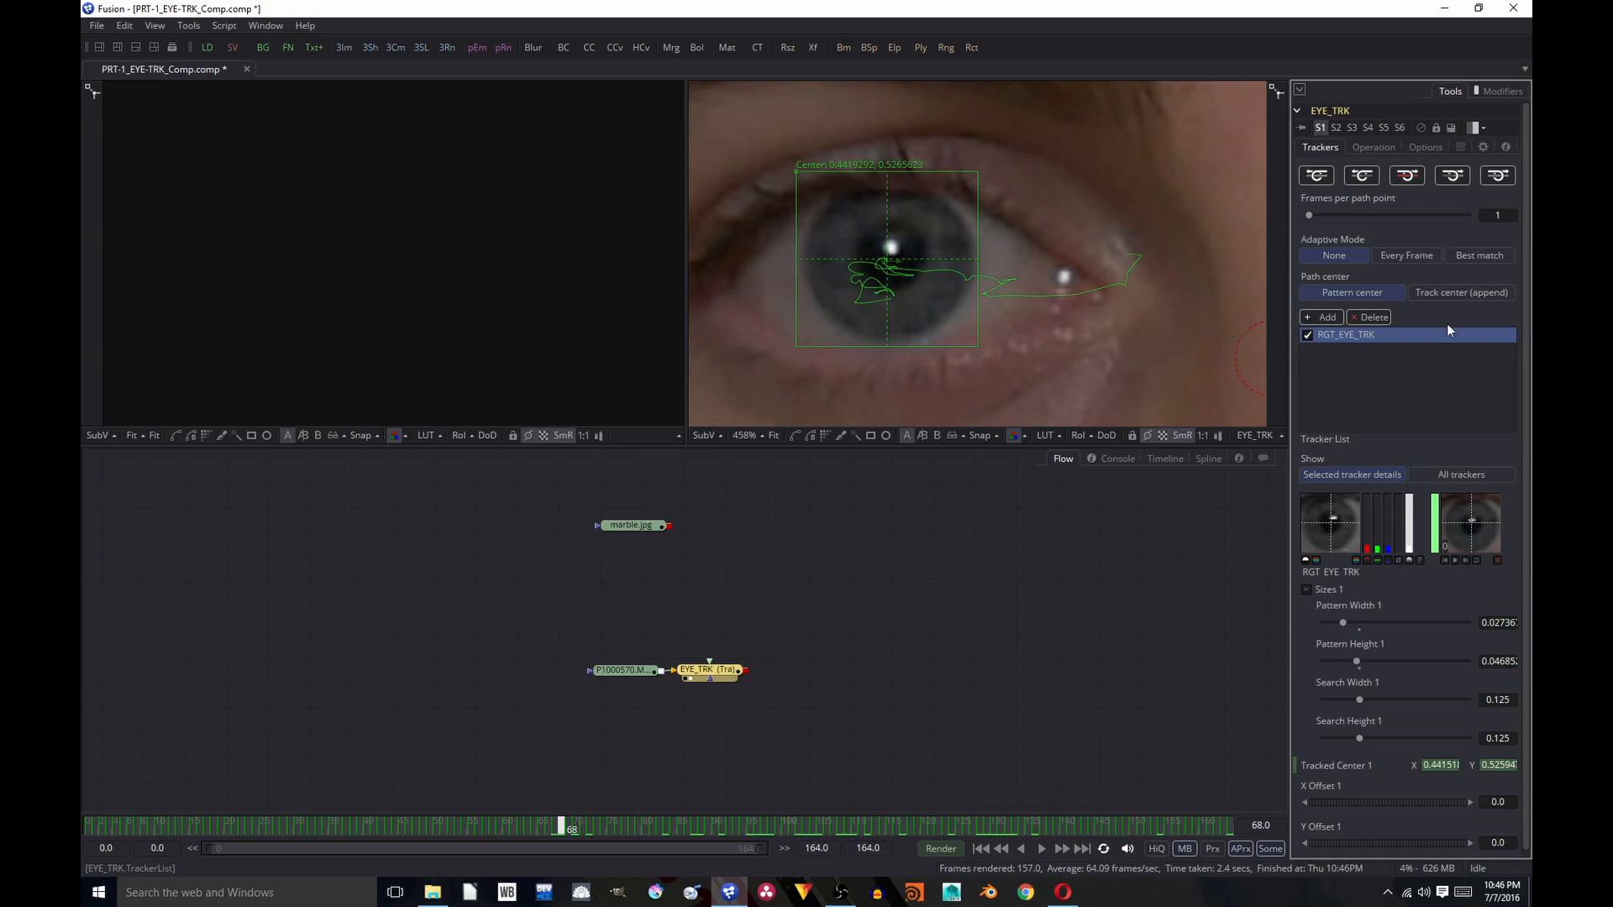
pyautogui.click(1503, 91)
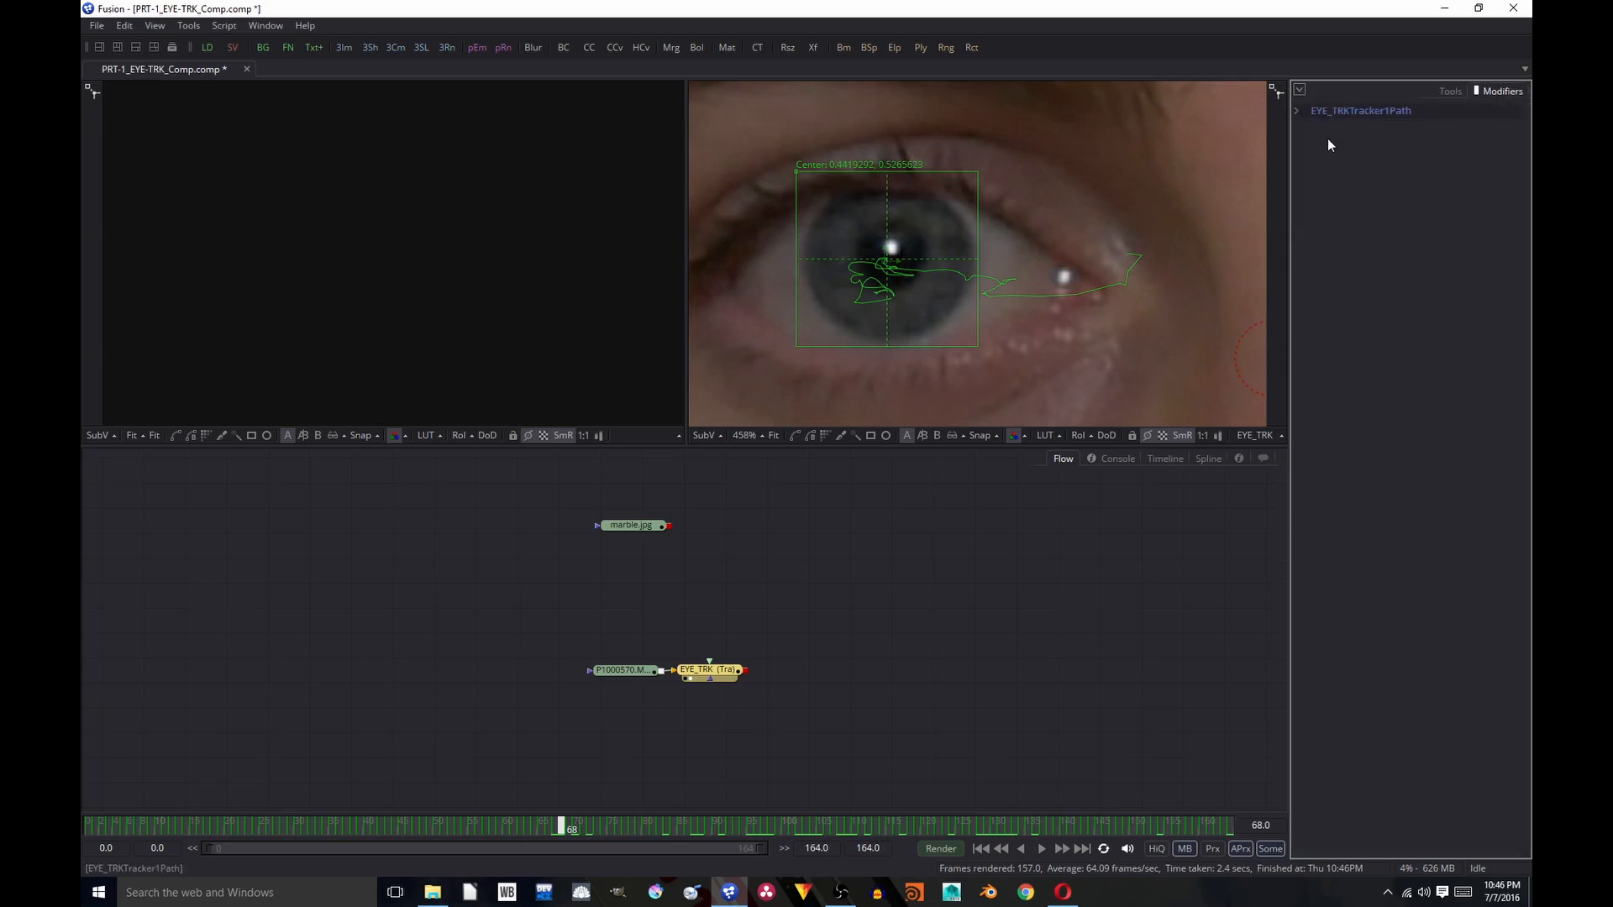
pyautogui.press('F2')
pyautogui.press('BackSpace')
pyautogui.press('BackSpace')
pyautogui.press('BackSpace')
pyautogui.press('BackSpace')
pyautogui.press('BackSpace')
pyautogui.press('BackSpace')
pyautogui.press('BackSpace')
pyautogui.press('BackSpace')
pyautogui.press('BackSpace')
pyautogui.press('BackSpace')
pyautogui.press('BackSpace')
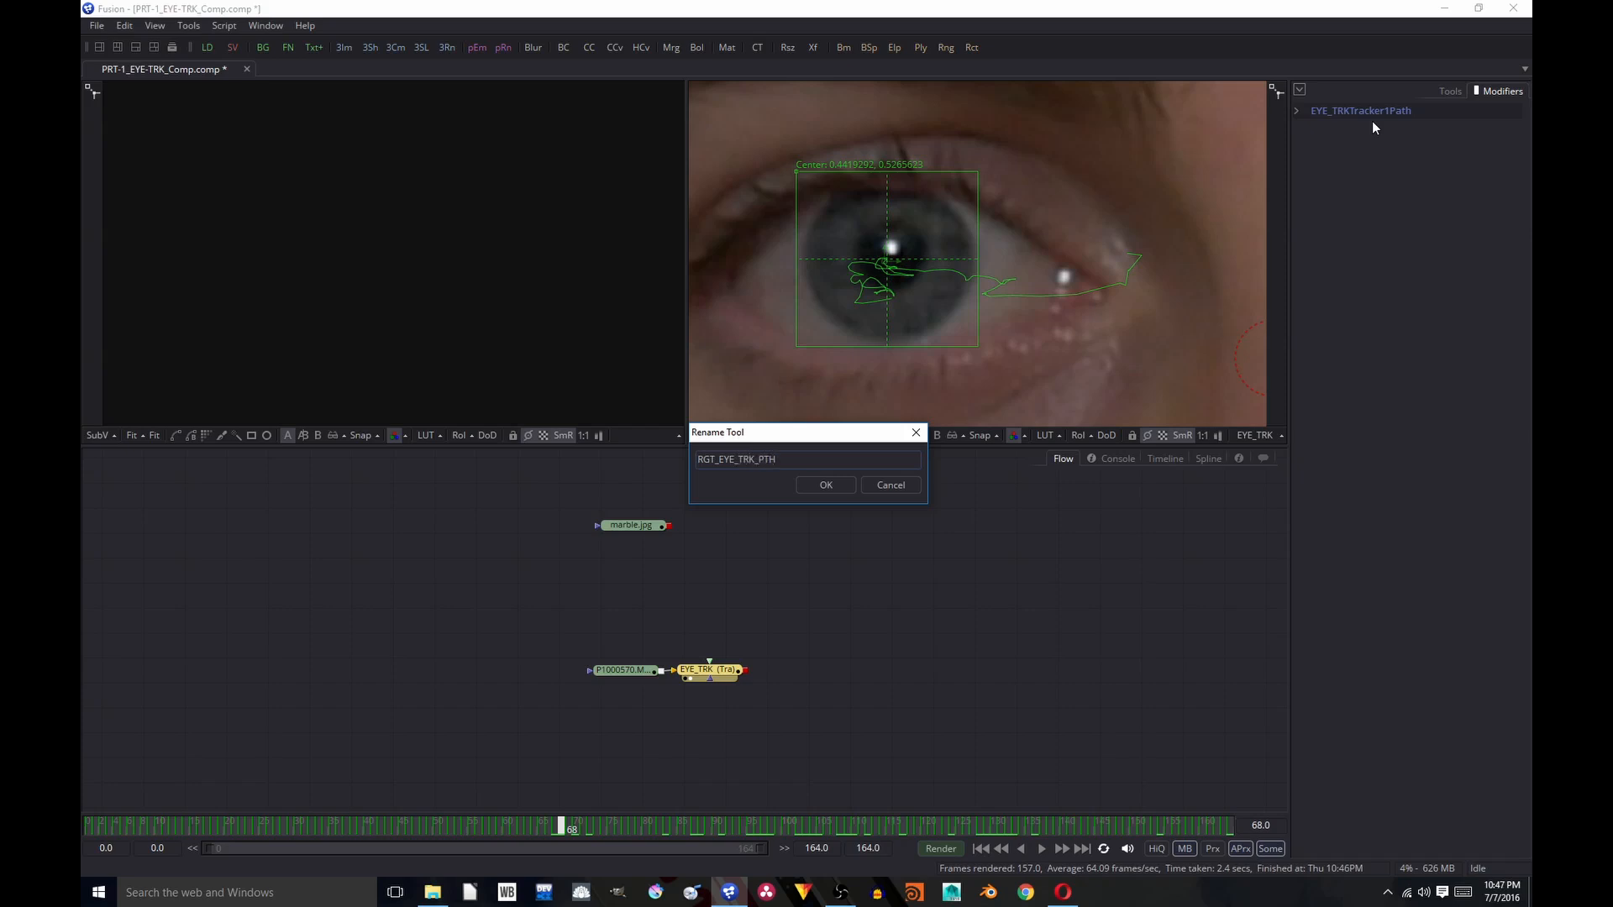
pyautogui.click(827, 484)
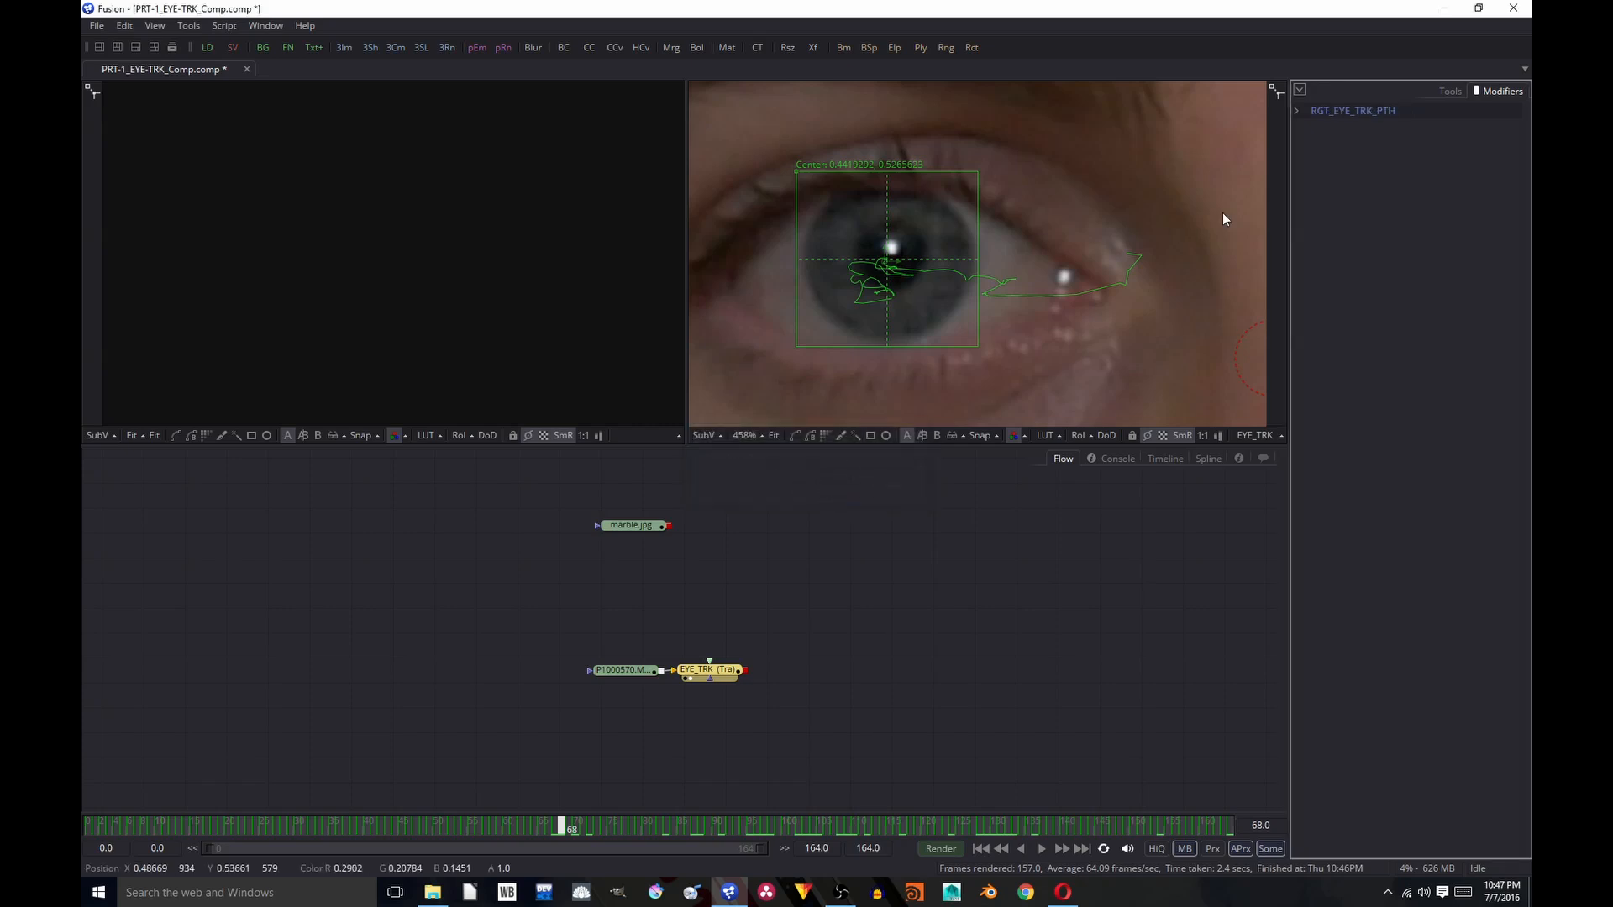
# Step: Add a second tracker to the EYE_TRK node and disable the RGT_EYE_TRK tracker
pyautogui.scroll(-3, 990, 344)
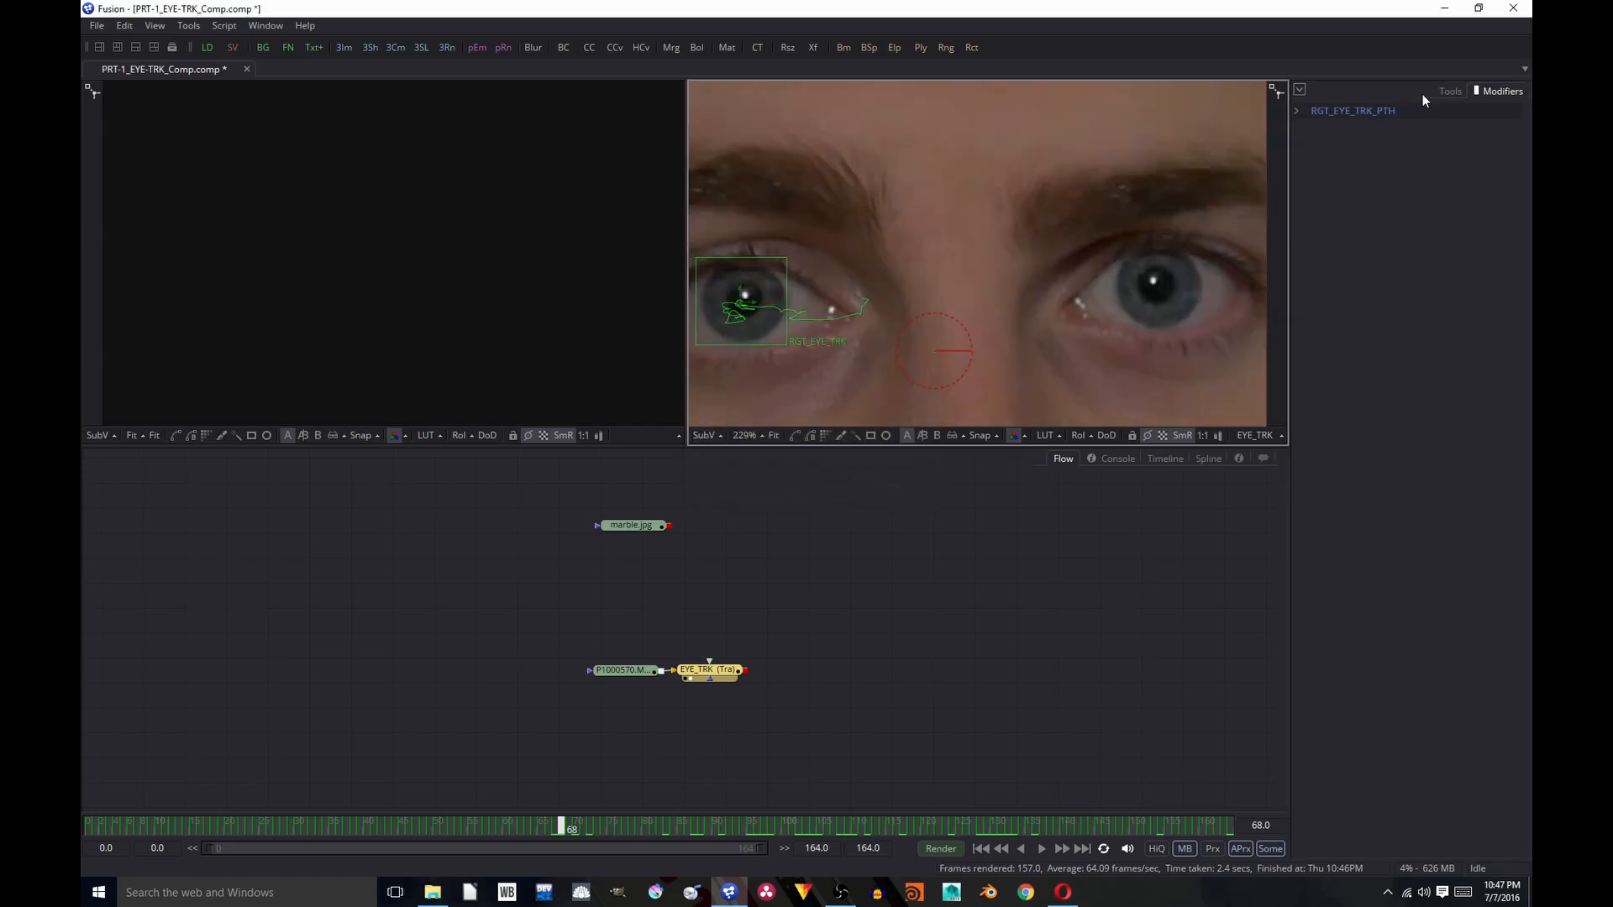
pyautogui.click(1447, 90)
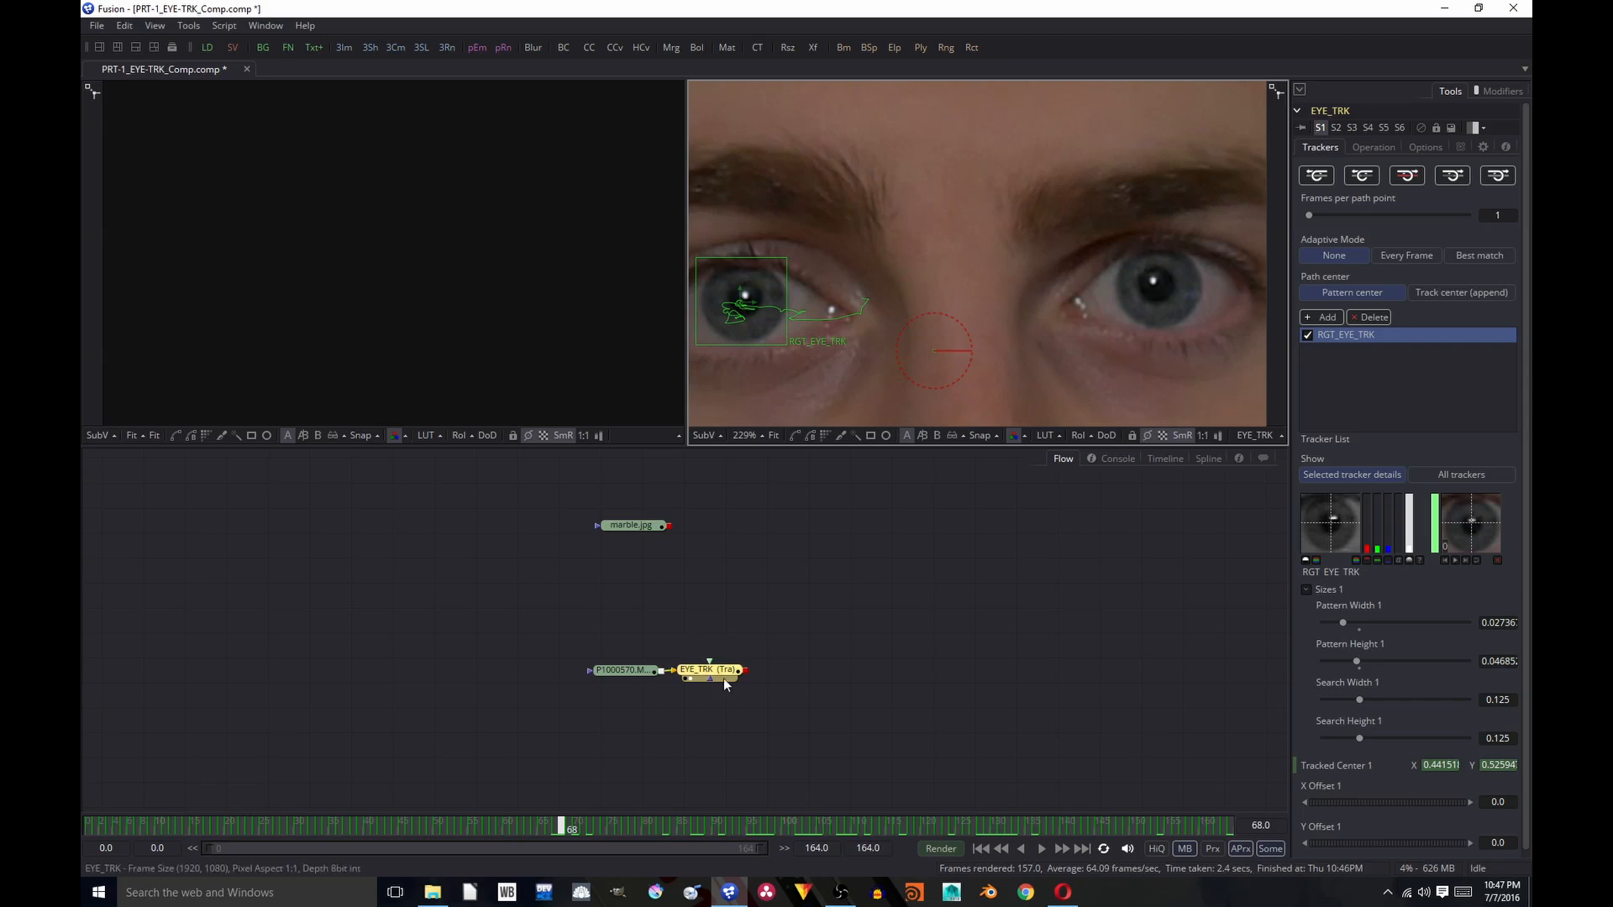
pyautogui.click(1329, 317)
pyautogui.scroll(-3, 981, 305)
pyautogui.scroll(-4, 981, 305)
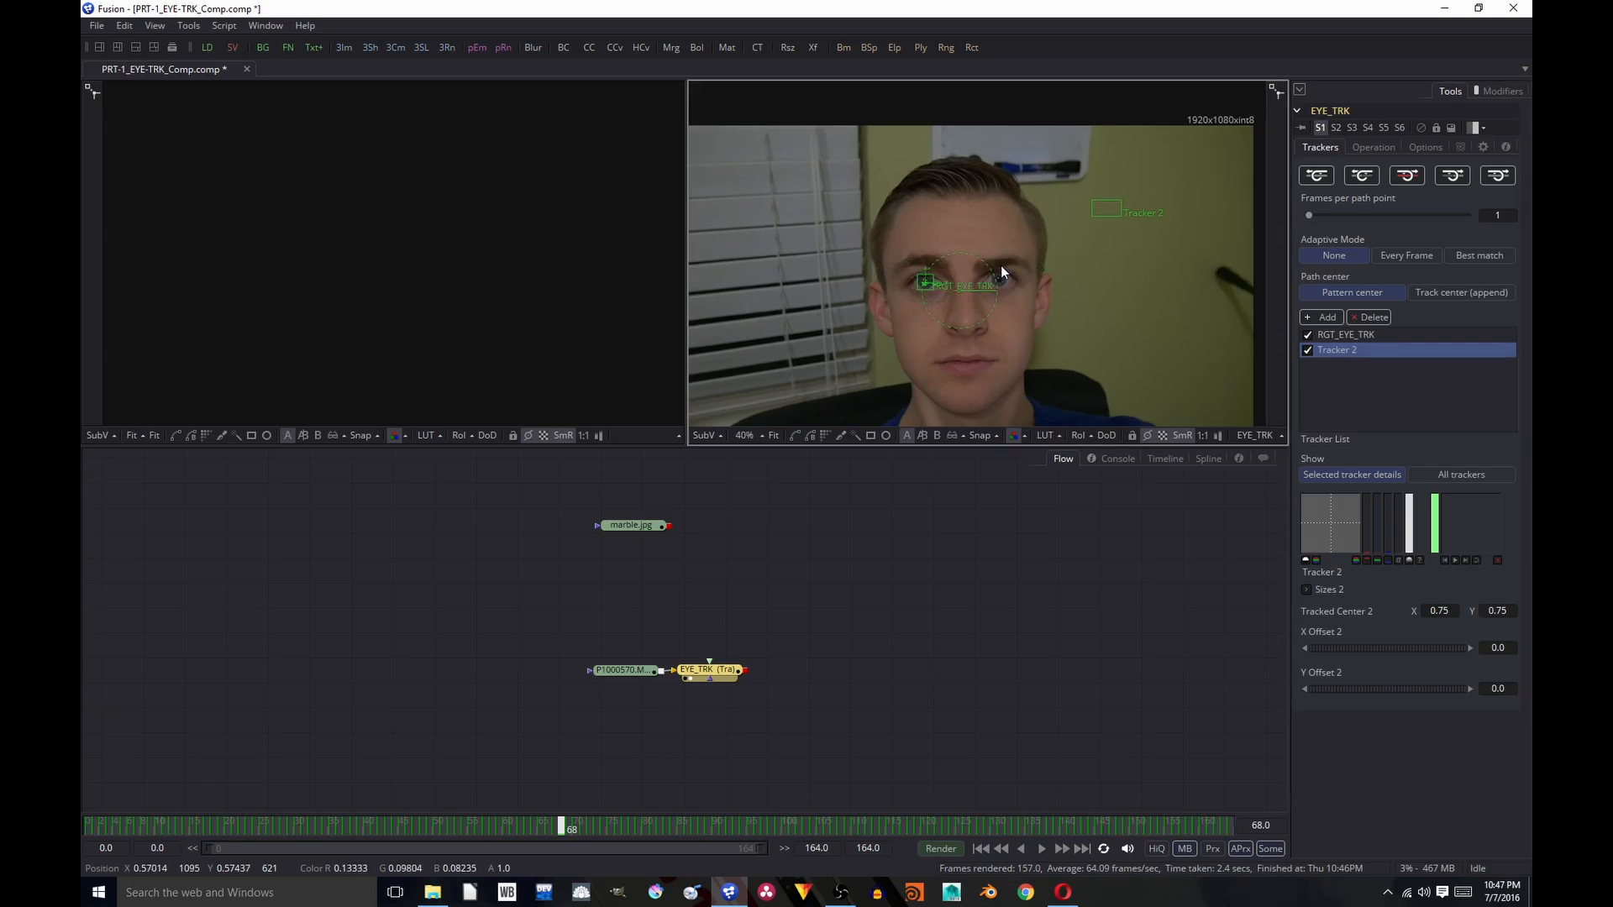
pyautogui.scroll(4, 1001, 266)
pyautogui.click(1308, 335)
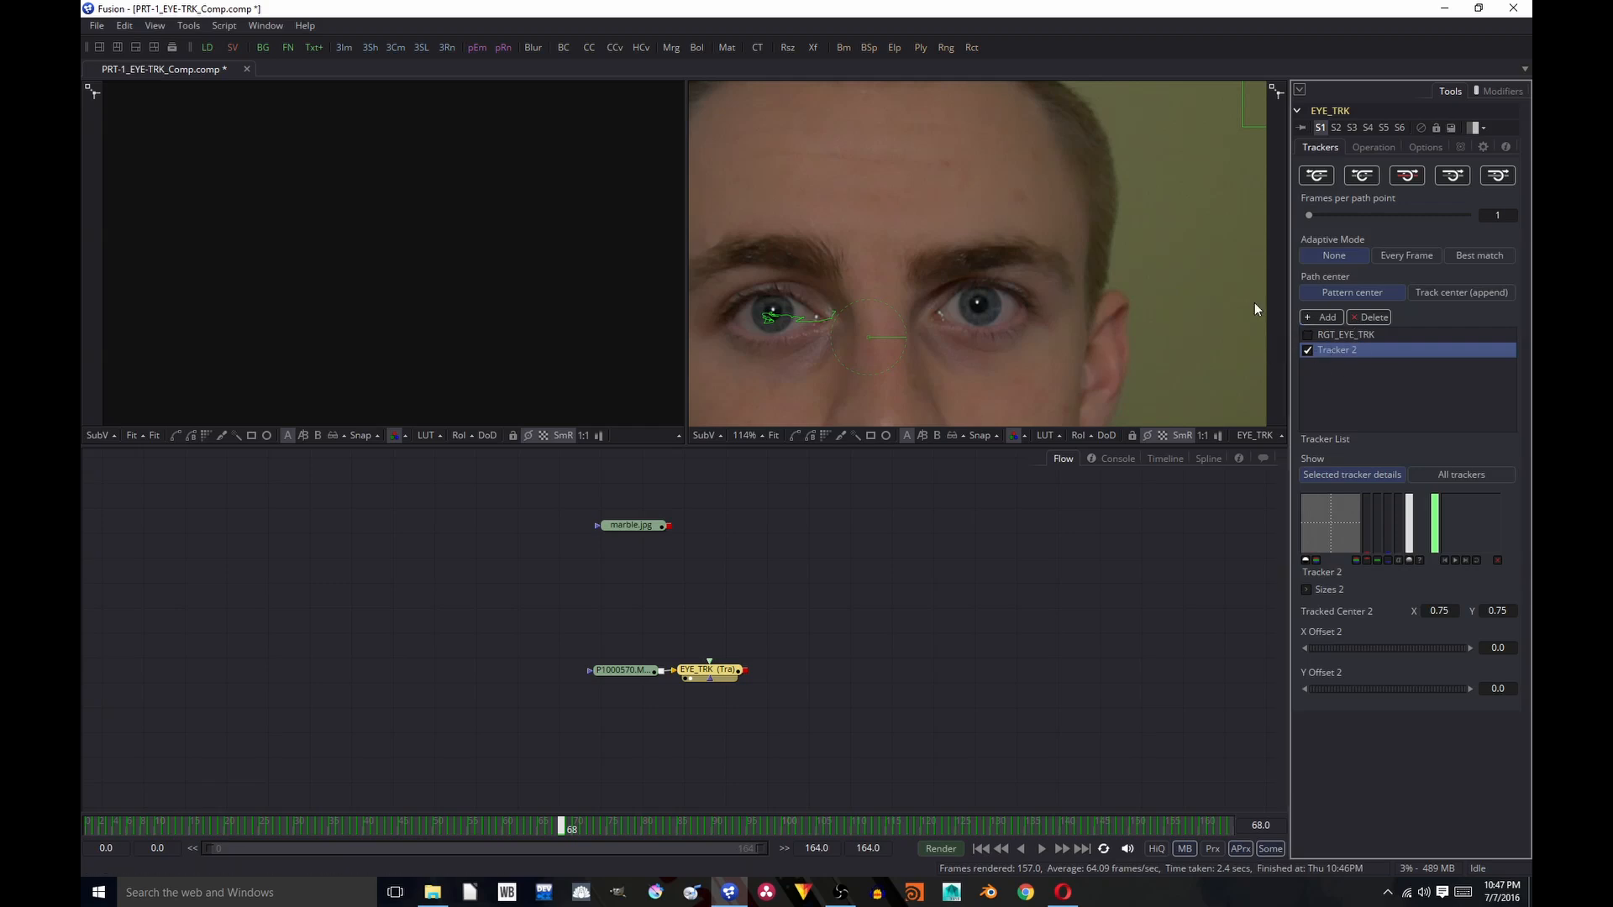
# Step: Place Tracker 2 on the subject's left pupil at frame 68 and fit its pattern box around the iris
pyautogui.scroll(-2, 1092, 239)
pyautogui.moveTo(1196, 128); pyautogui.dragTo(980, 269)
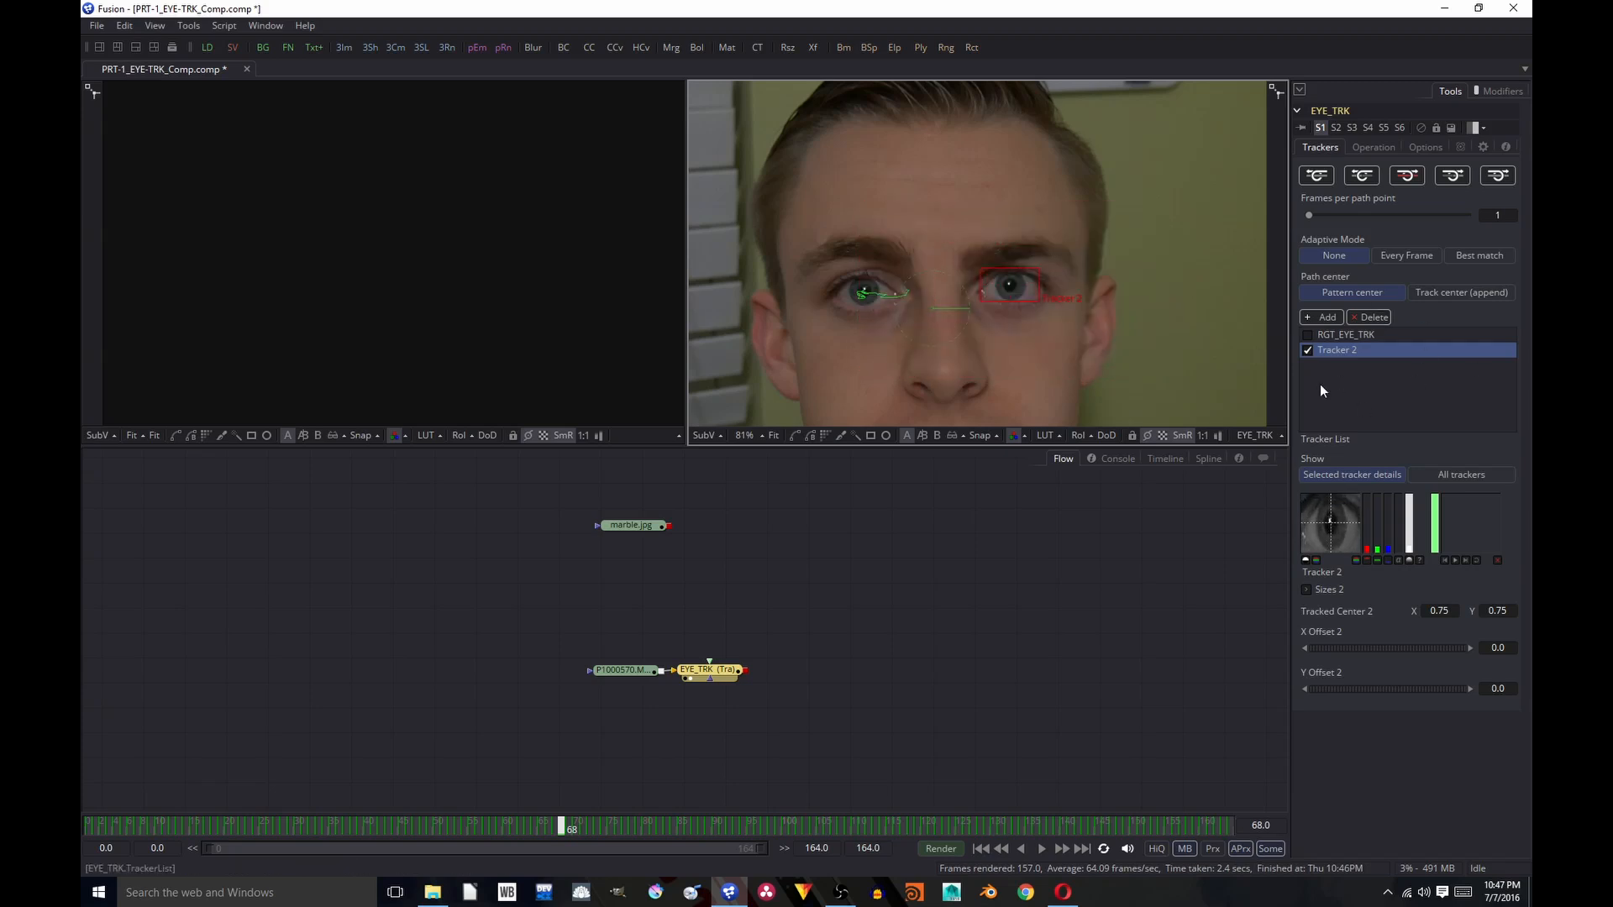
pyautogui.scroll(3, 1106, 326)
pyautogui.scroll(-2, 1092, 294)
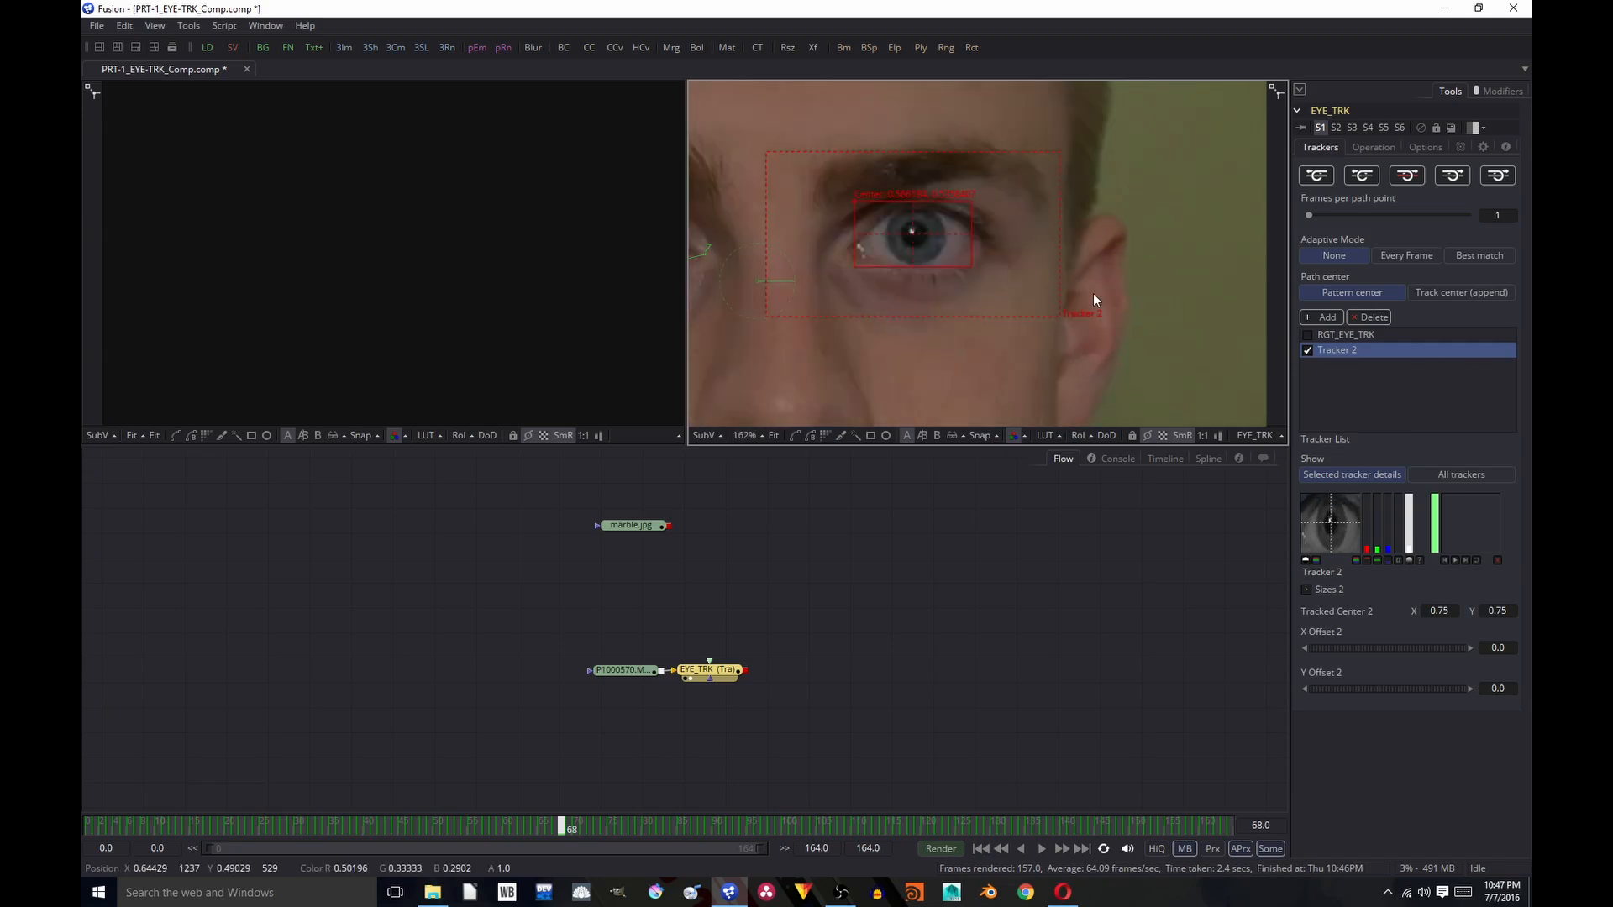
pyautogui.moveTo(1052, 238); pyautogui.dragTo(1024, 243)
pyautogui.scroll(2, 1006, 240)
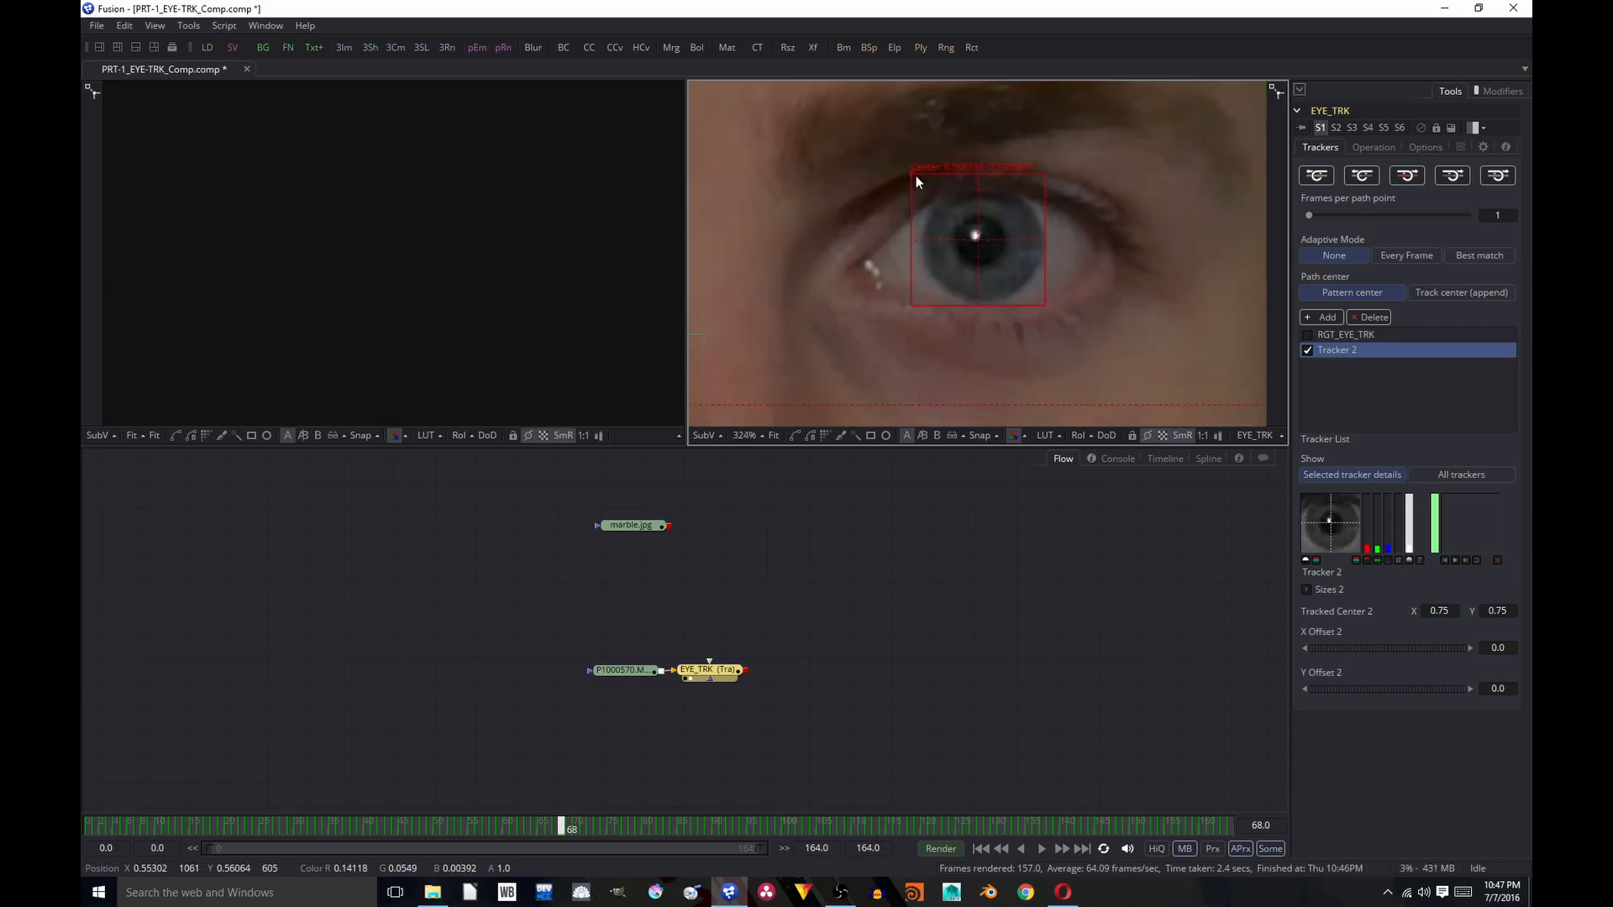
pyautogui.scroll(2, 915, 176)
pyautogui.scroll(-2, 914, 176)
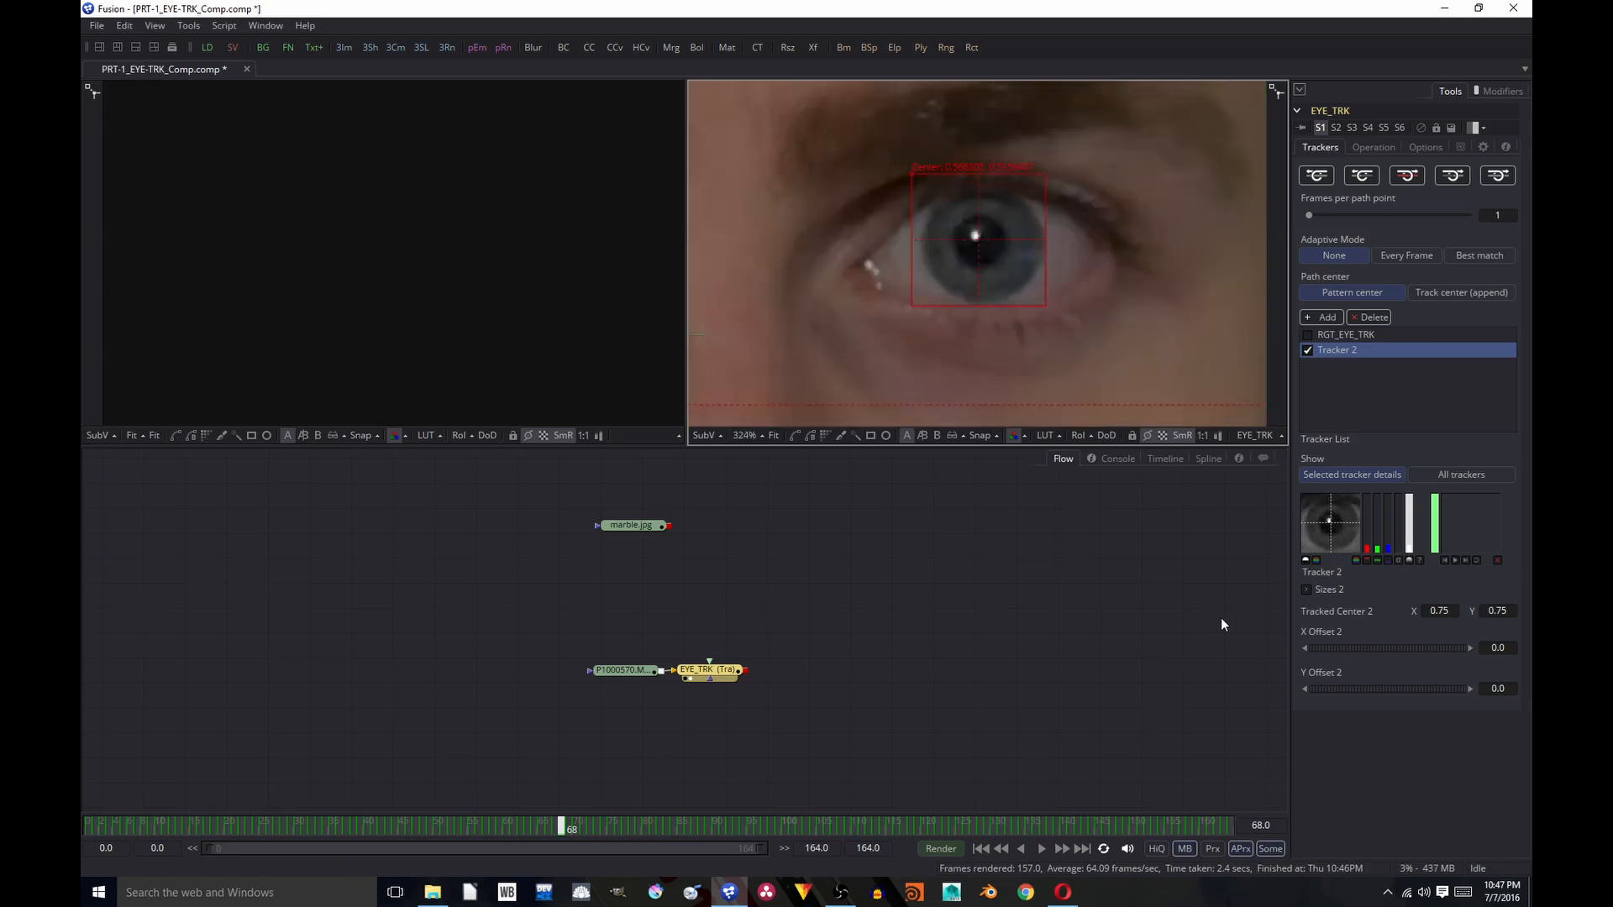
# Step: Go to frame 164, recenter Tracker 2 on the left pupil, and refit its pattern box around the iris
pyautogui.moveTo(998, 828); pyautogui.dragTo(1244, 820)
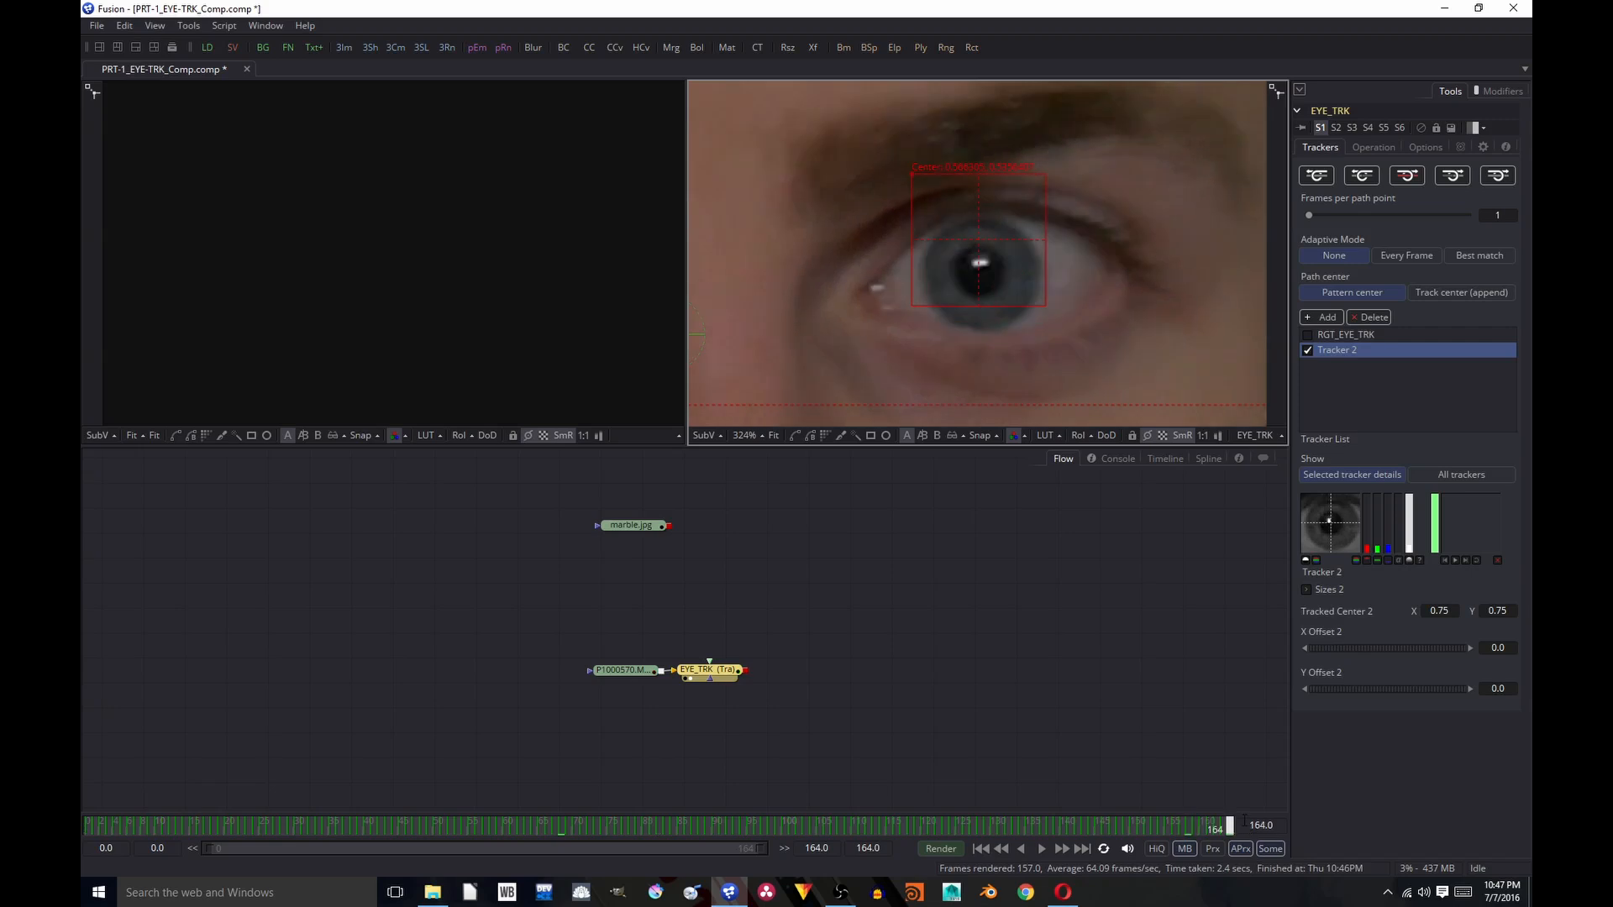
pyautogui.scroll(2, 910, 178)
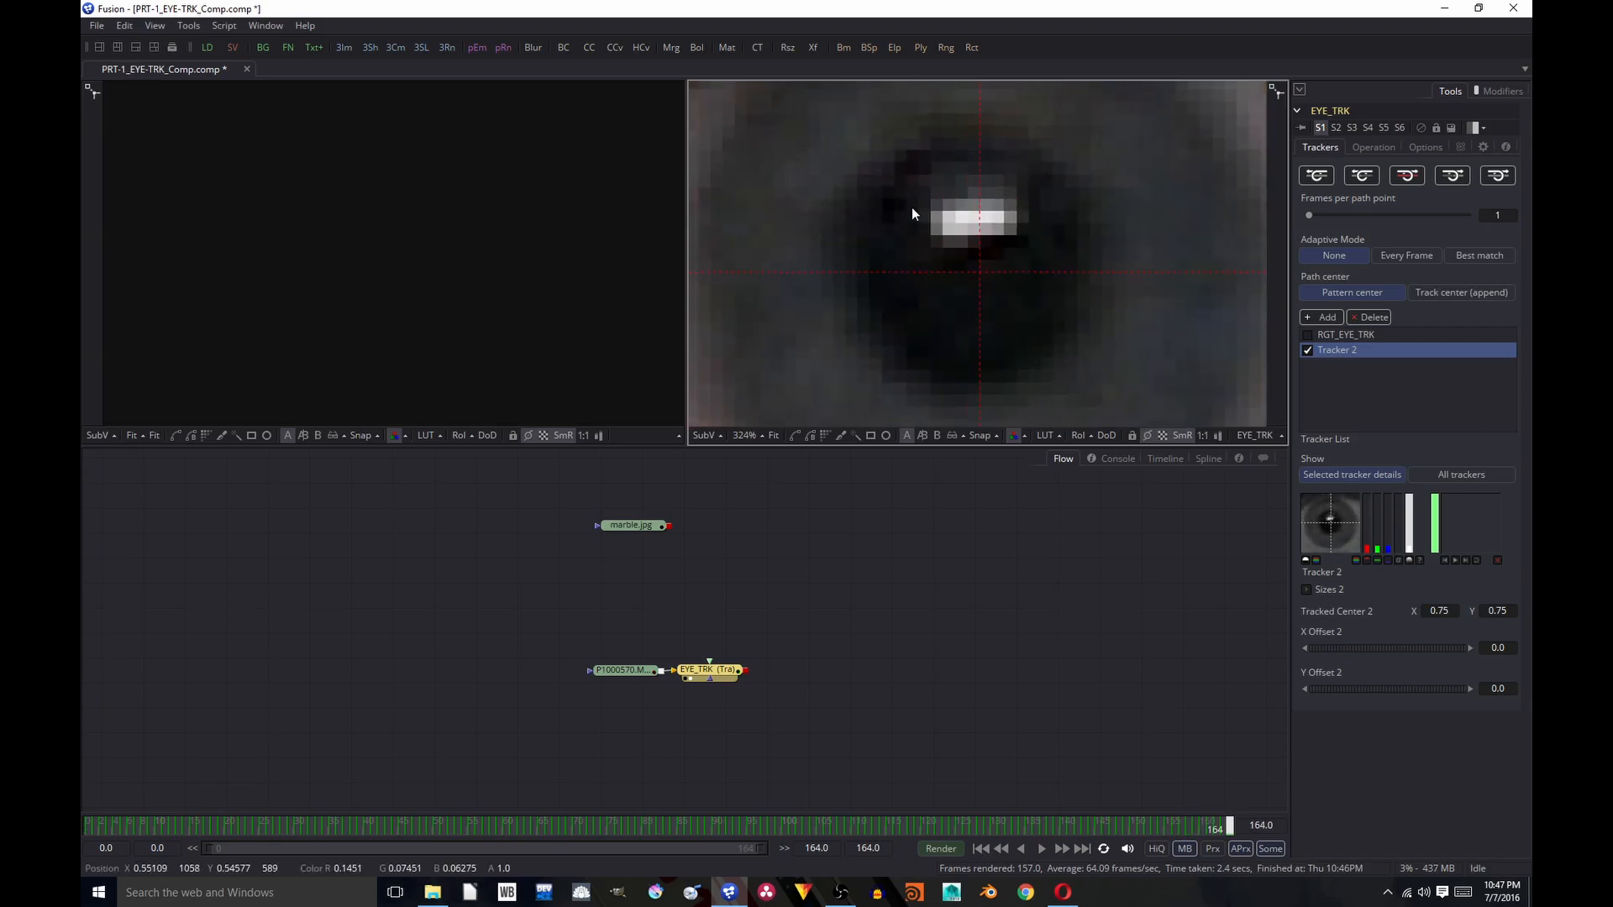
pyautogui.scroll(-2, 909, 209)
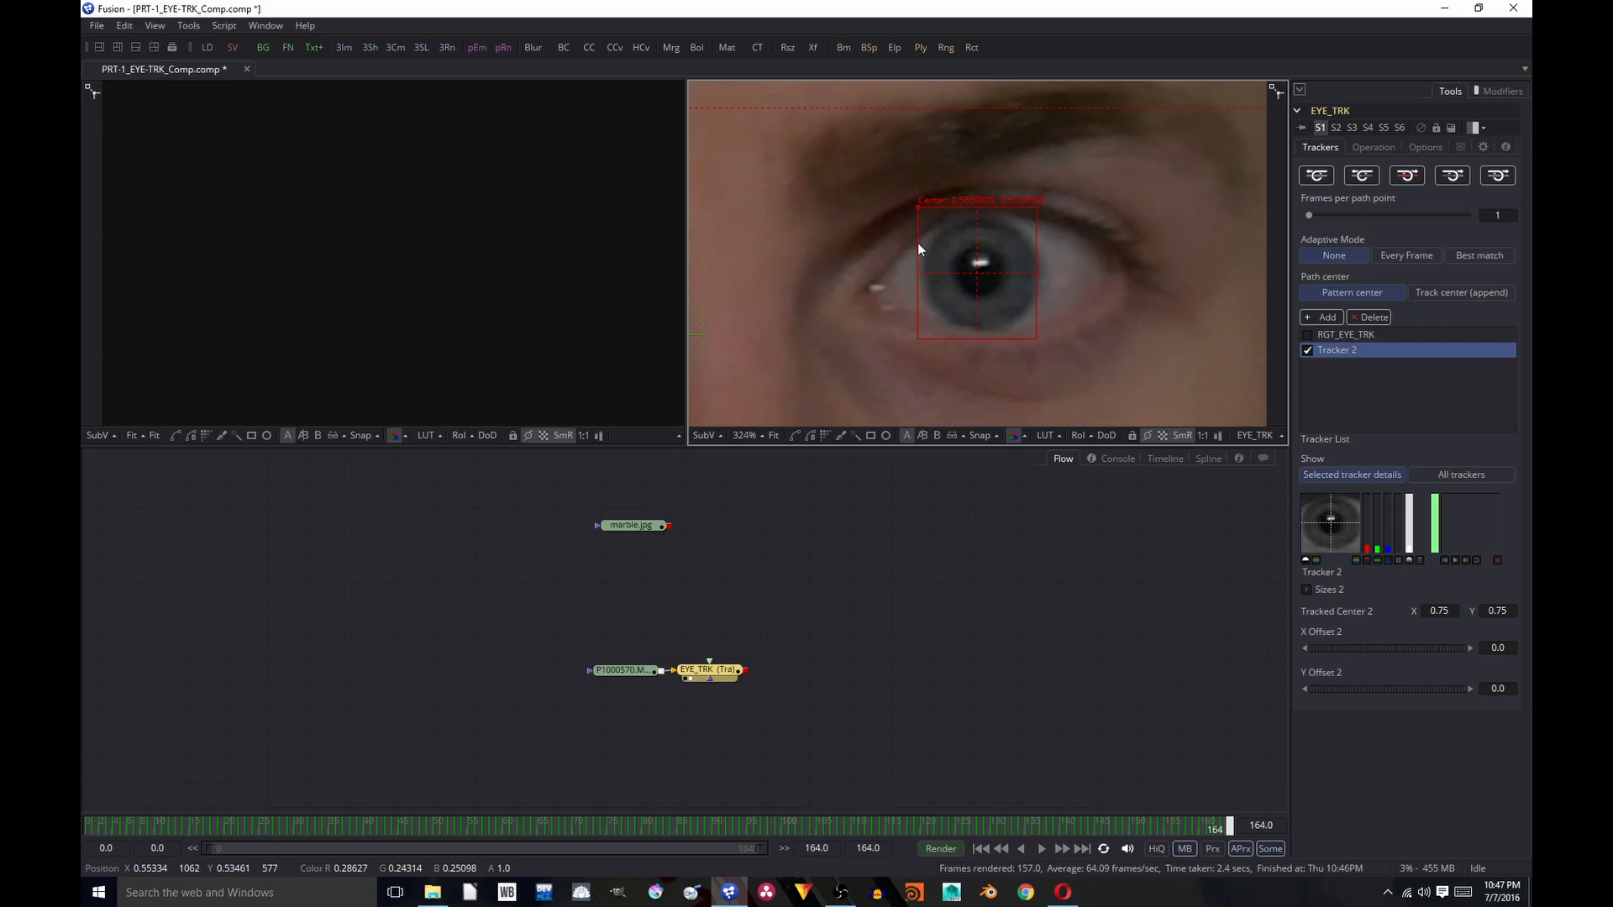
pyautogui.moveTo(989, 208); pyautogui.dragTo(914, 218)
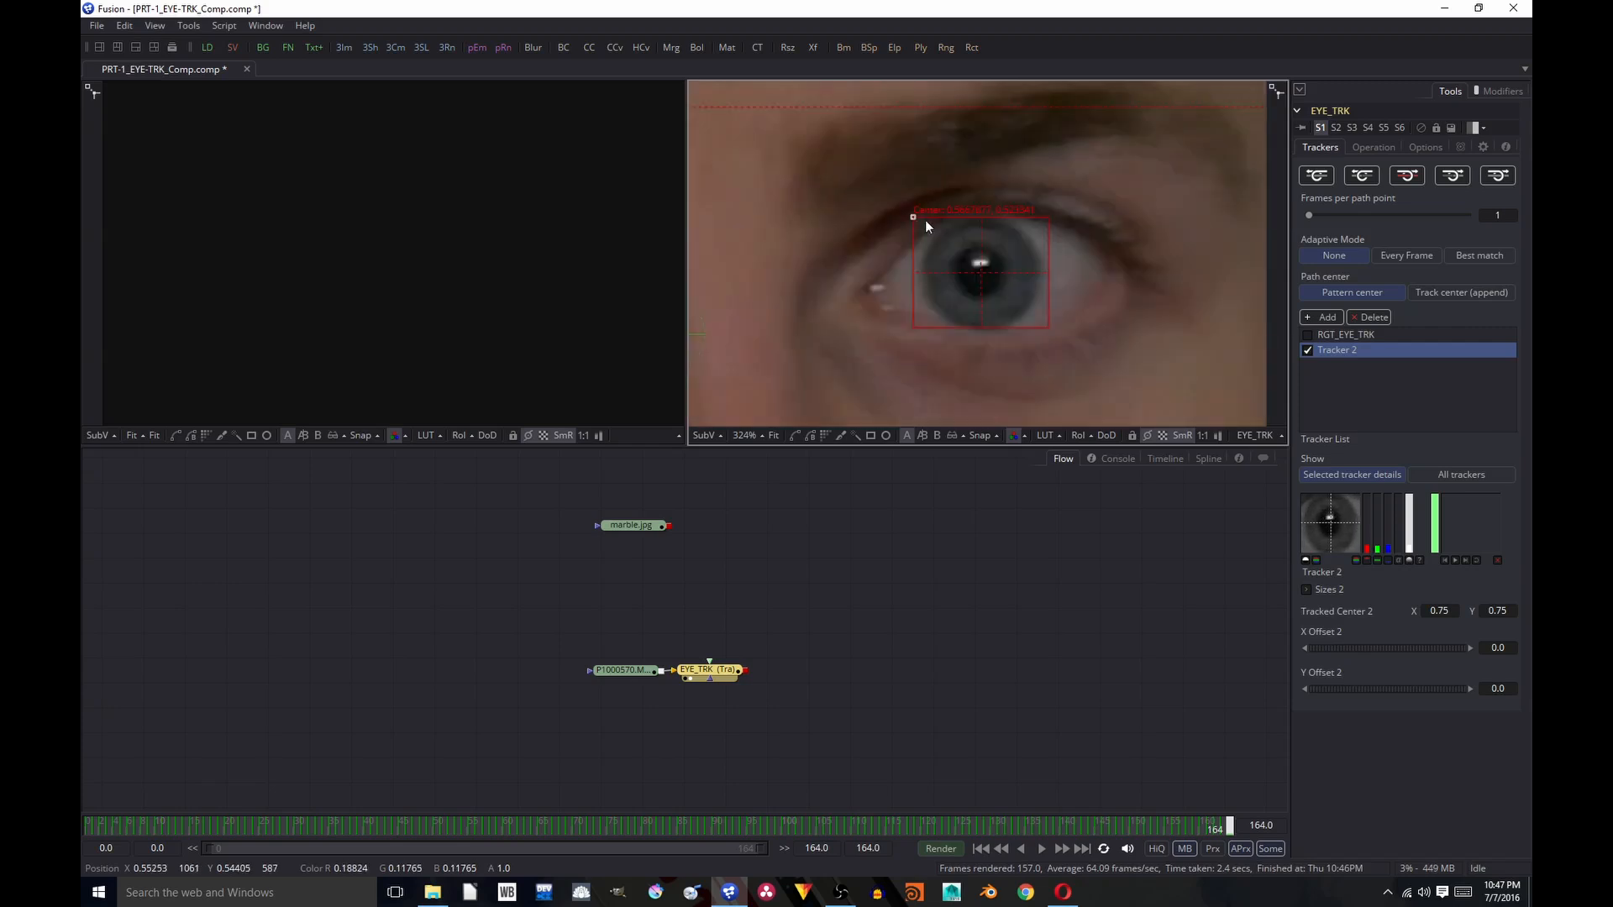
# Step: Track Tracker 2 backward from frame 164 to frame 0 and dismiss the render report
pyautogui.click(1369, 175)
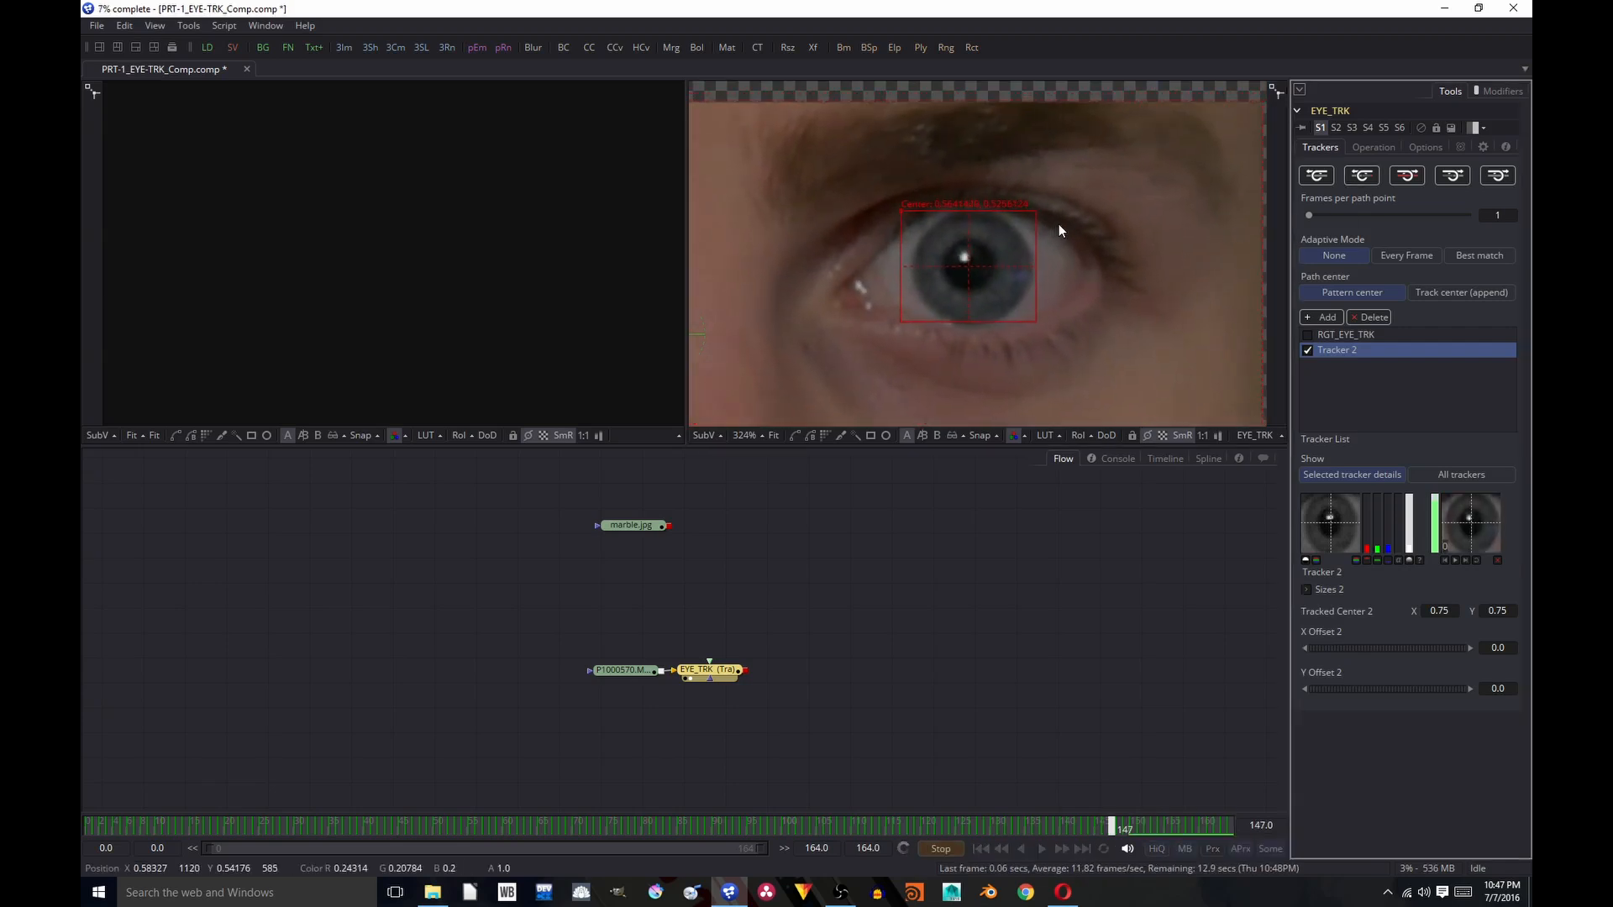
pyautogui.scroll(-2, 1058, 224)
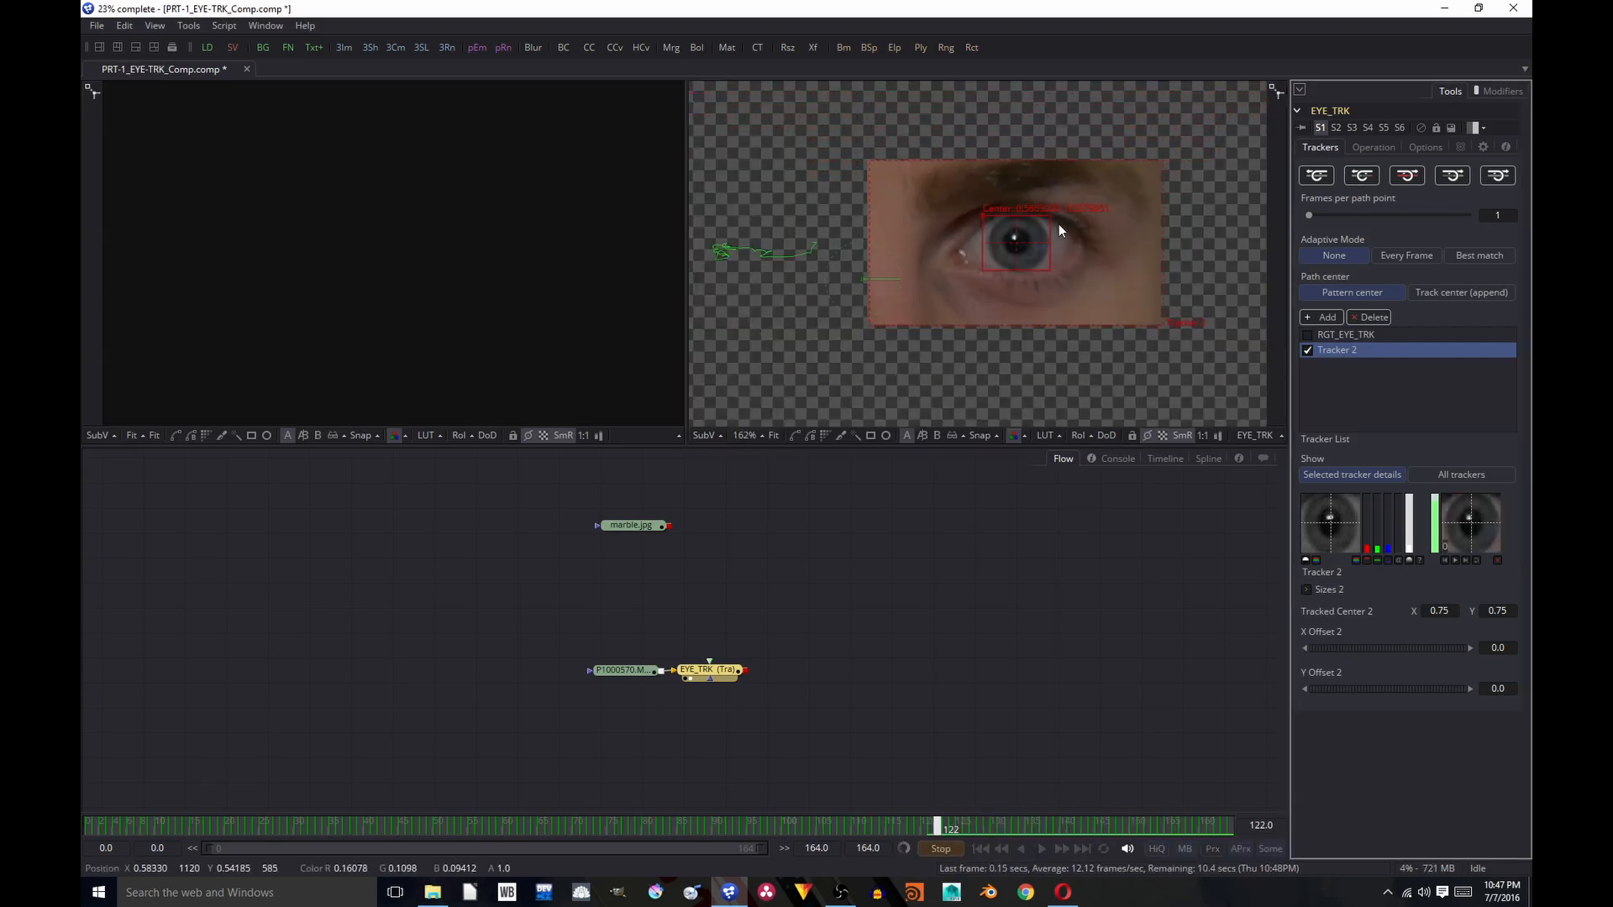
pyautogui.scroll(1, 1059, 223)
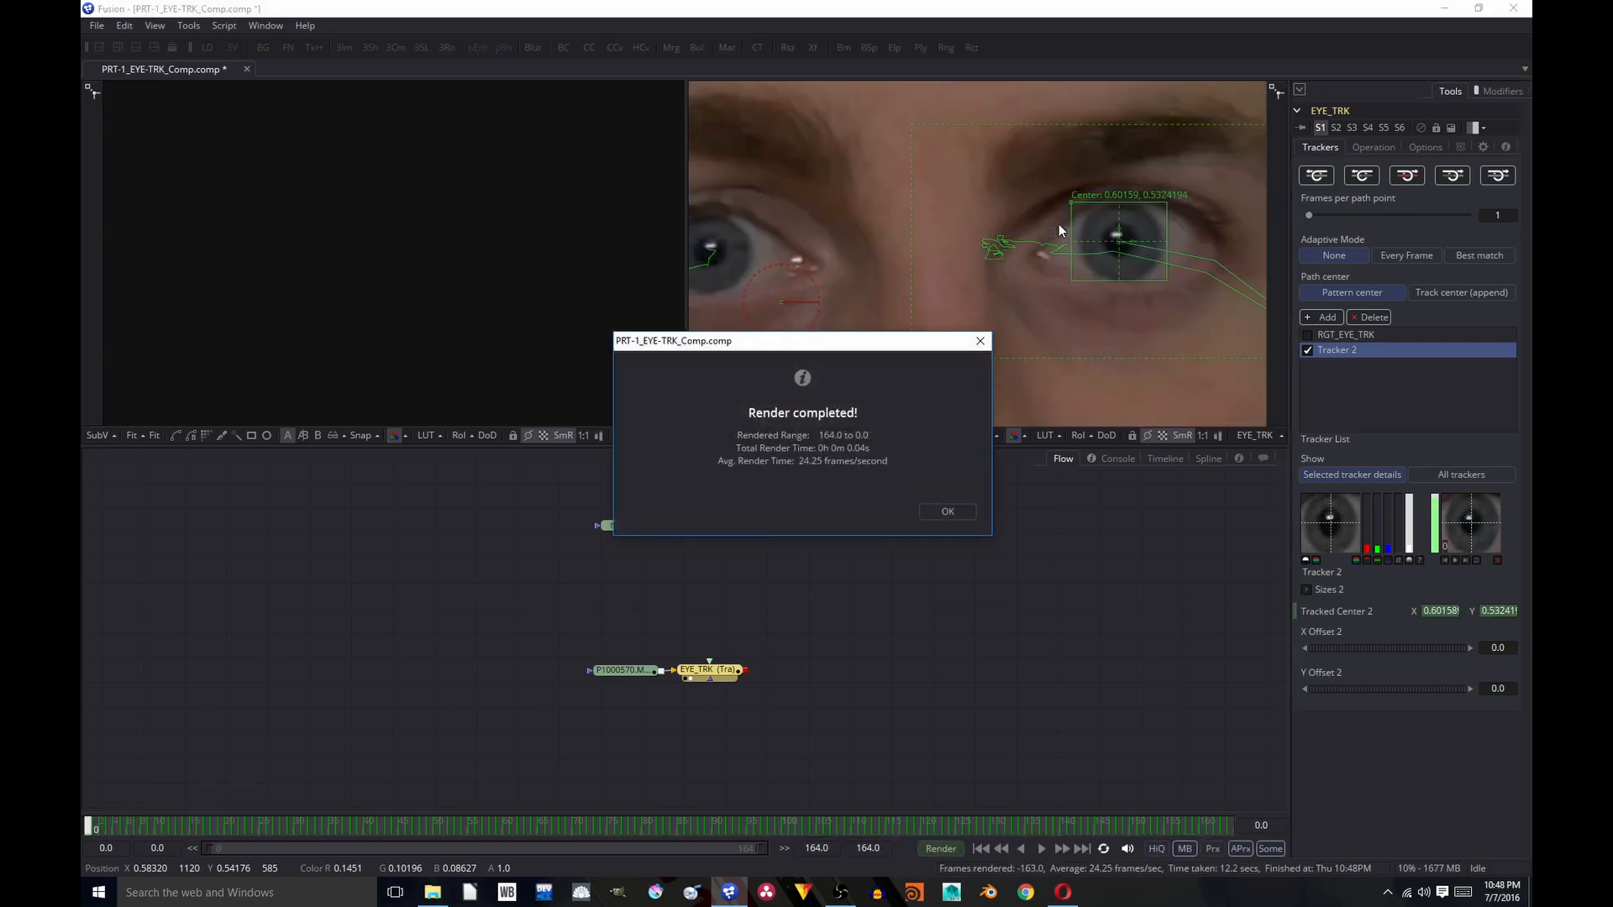
pyautogui.click(947, 512)
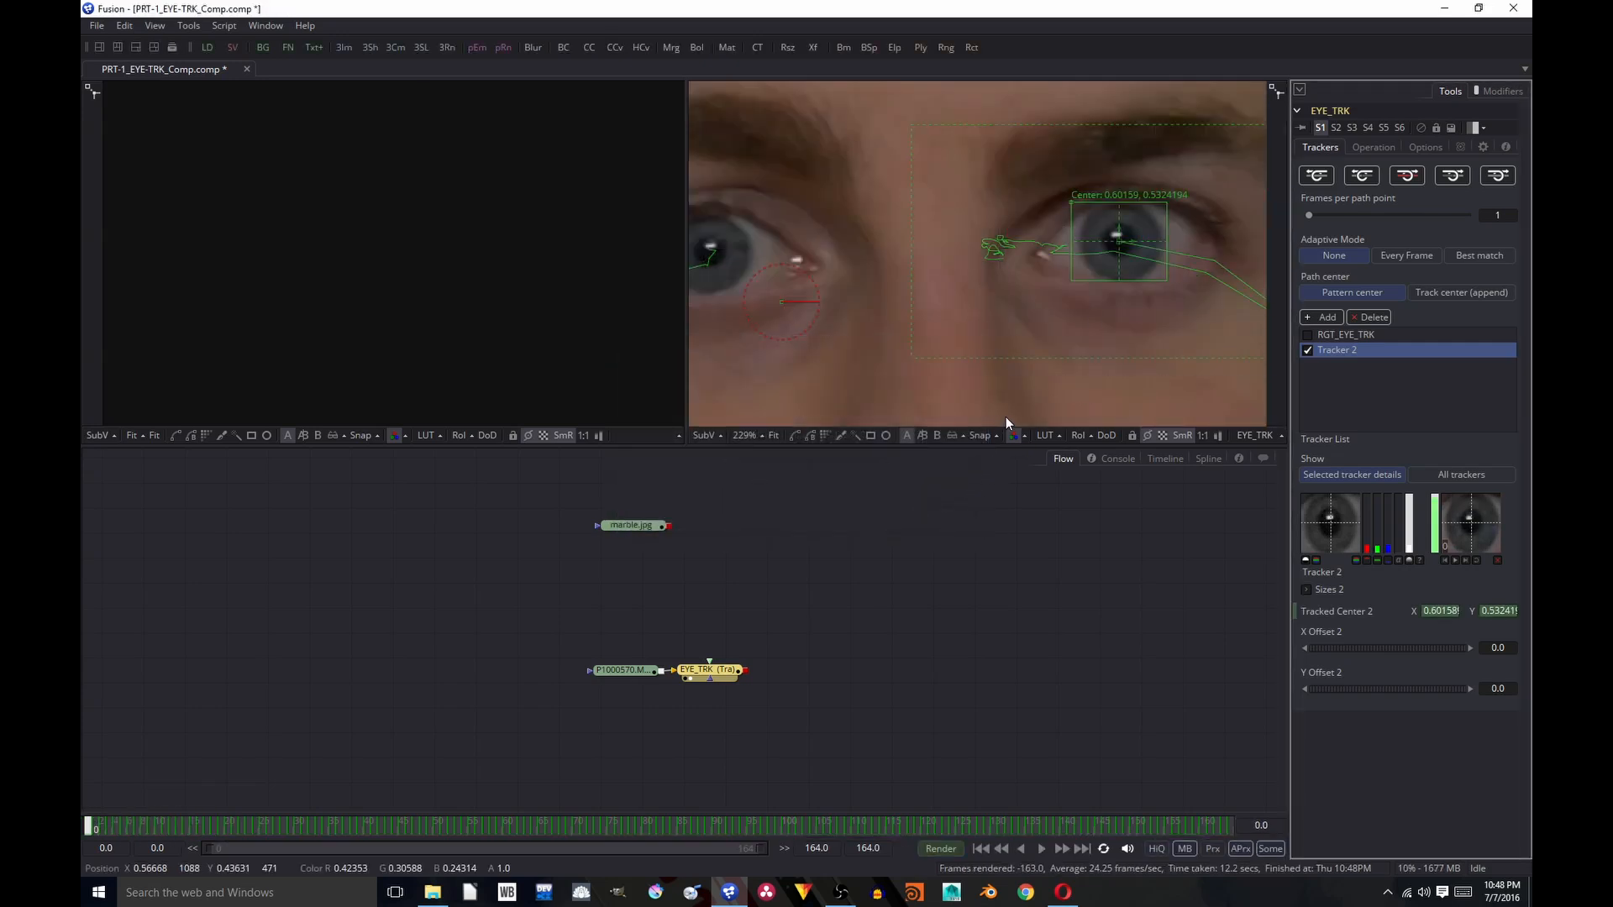
# Step: Correct Tracker 2's path at frames 1, 2 and 3 by moving the stray track points back onto the left eye
pyautogui.scroll(-2, 964, 239)
pyautogui.press('Right')
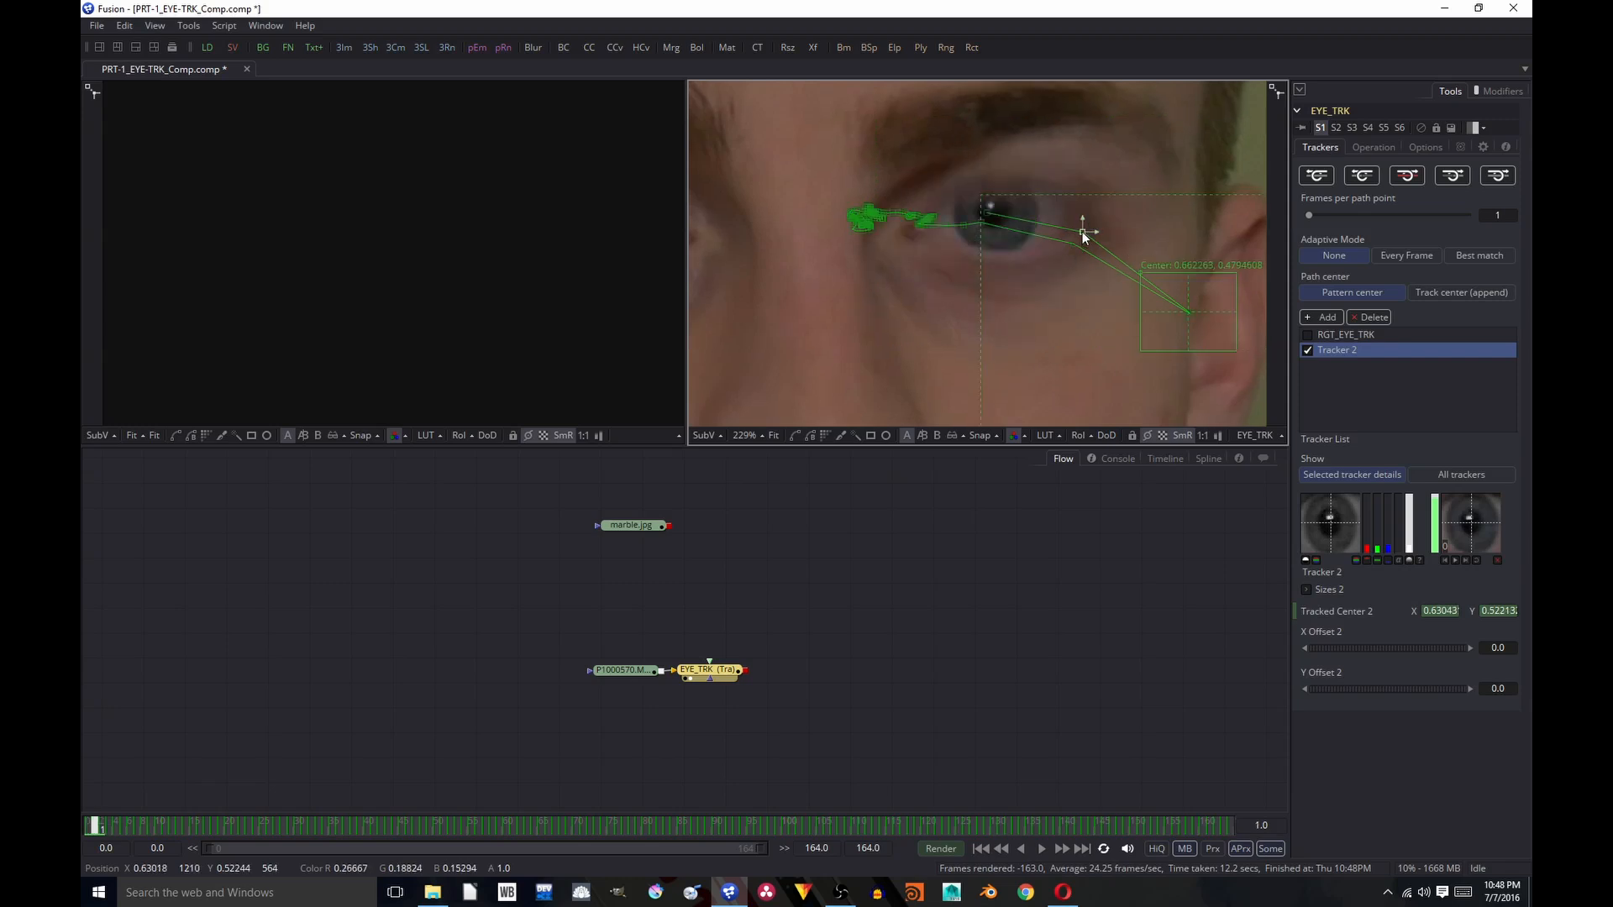
pyautogui.moveTo(1081, 230); pyautogui.dragTo(992, 218)
pyautogui.press('Left')
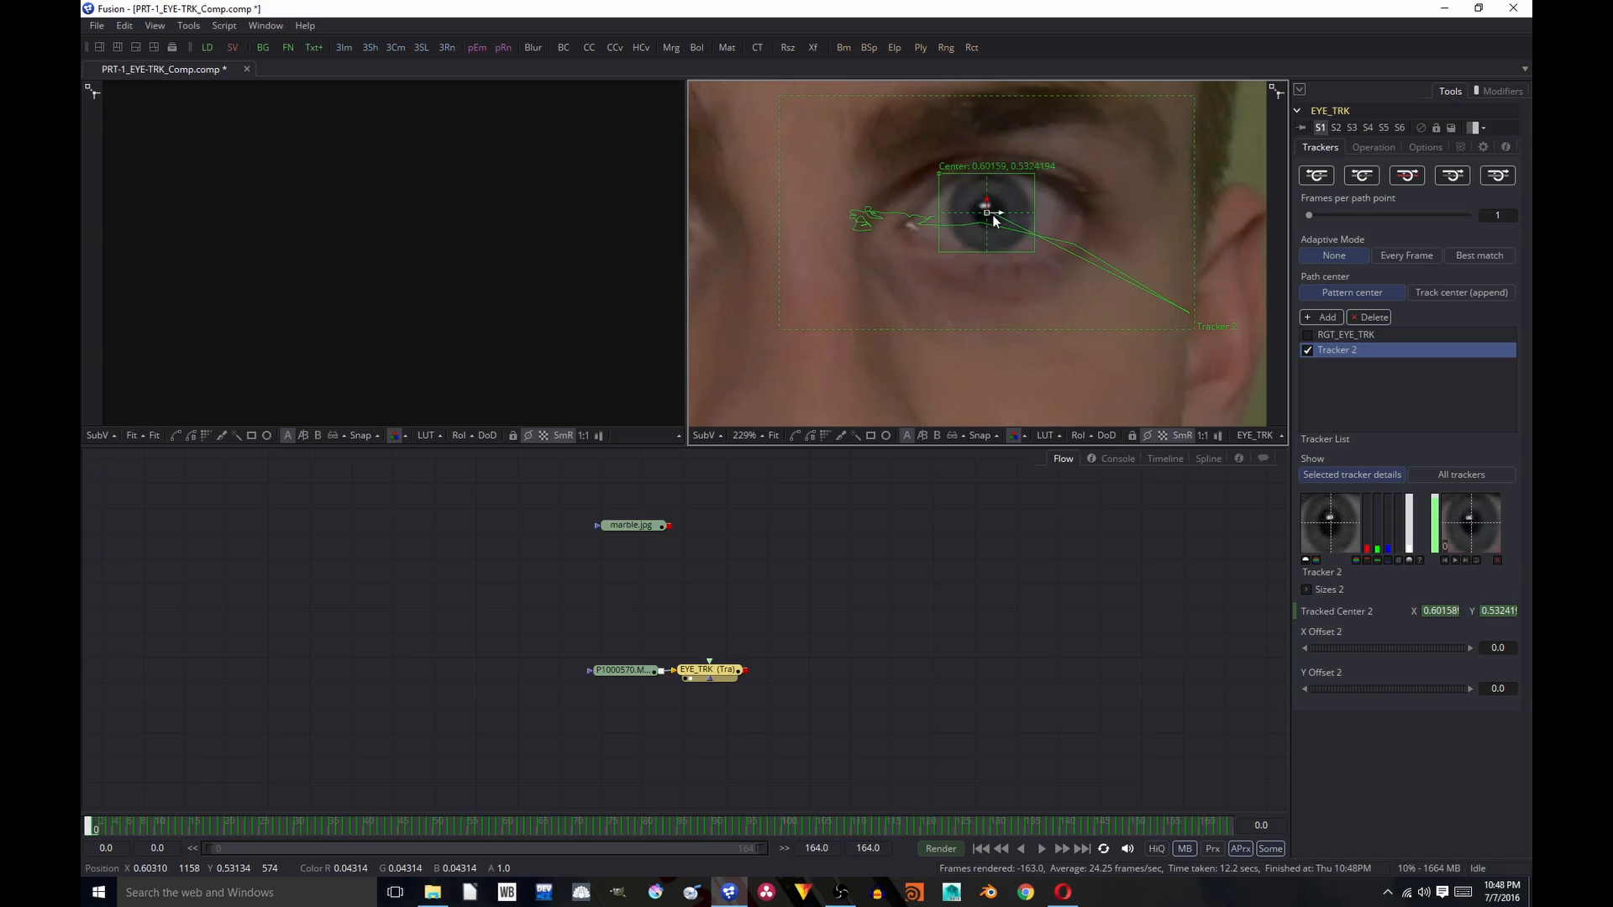
pyautogui.press('Right')
pyautogui.press('Right')
pyautogui.moveTo(1186, 315); pyautogui.dragTo(995, 224)
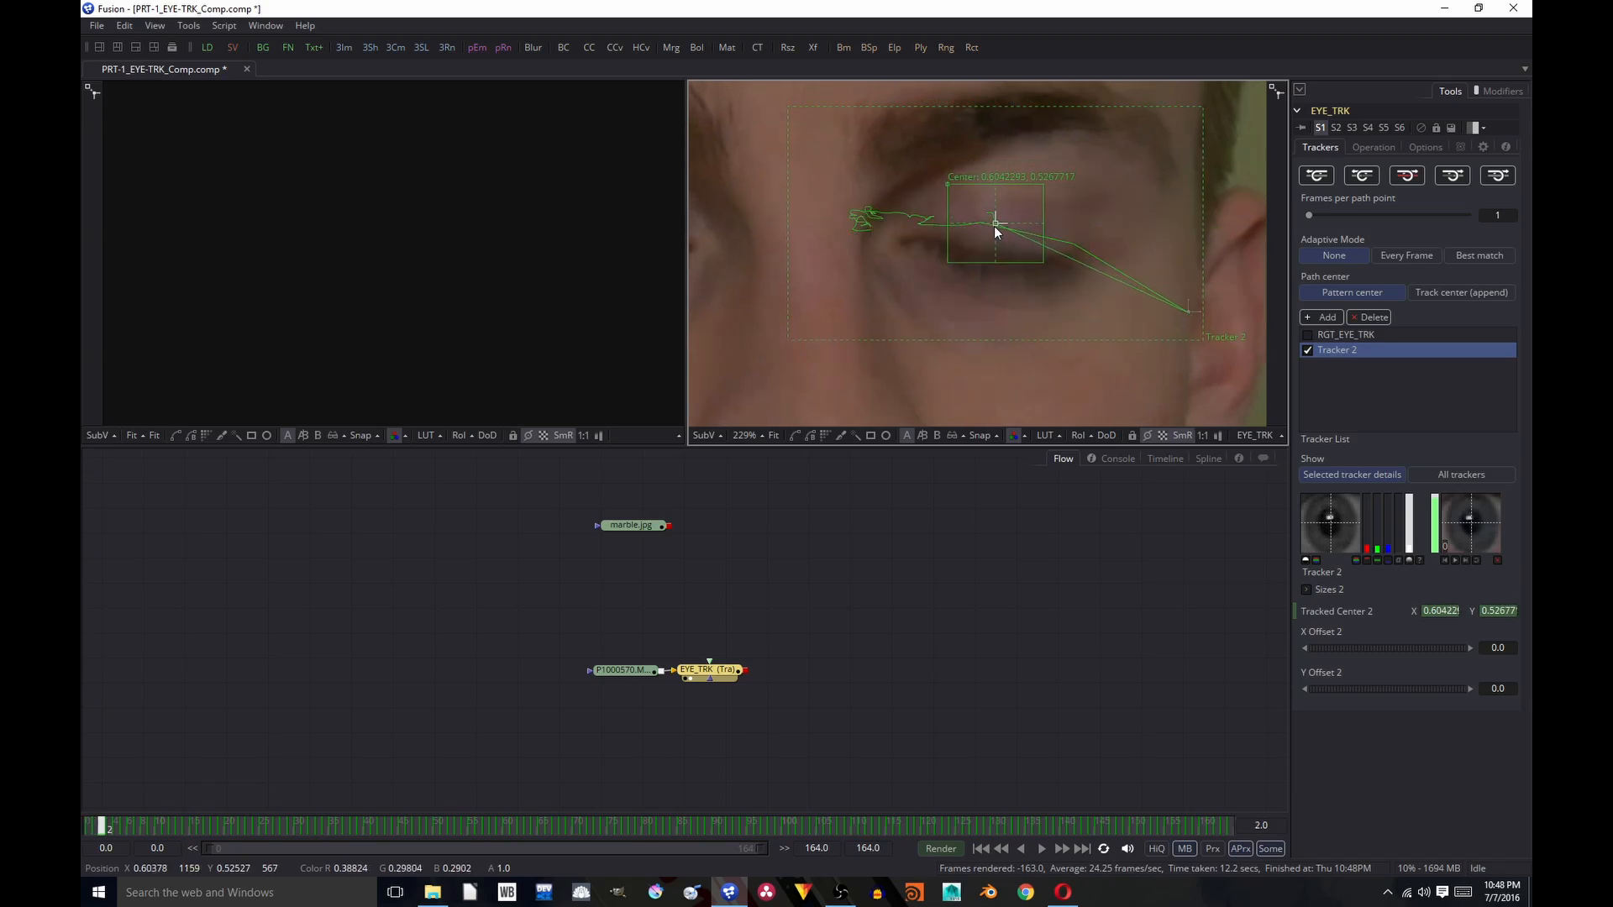
pyautogui.press('Right')
pyautogui.moveTo(1183, 319); pyautogui.dragTo(990, 226)
# Step: Step forward from frame 3 to frame 14 to check how the corrected track follows the left eye
pyautogui.press('Right')
pyautogui.press('Right')
pyautogui.press('Right')
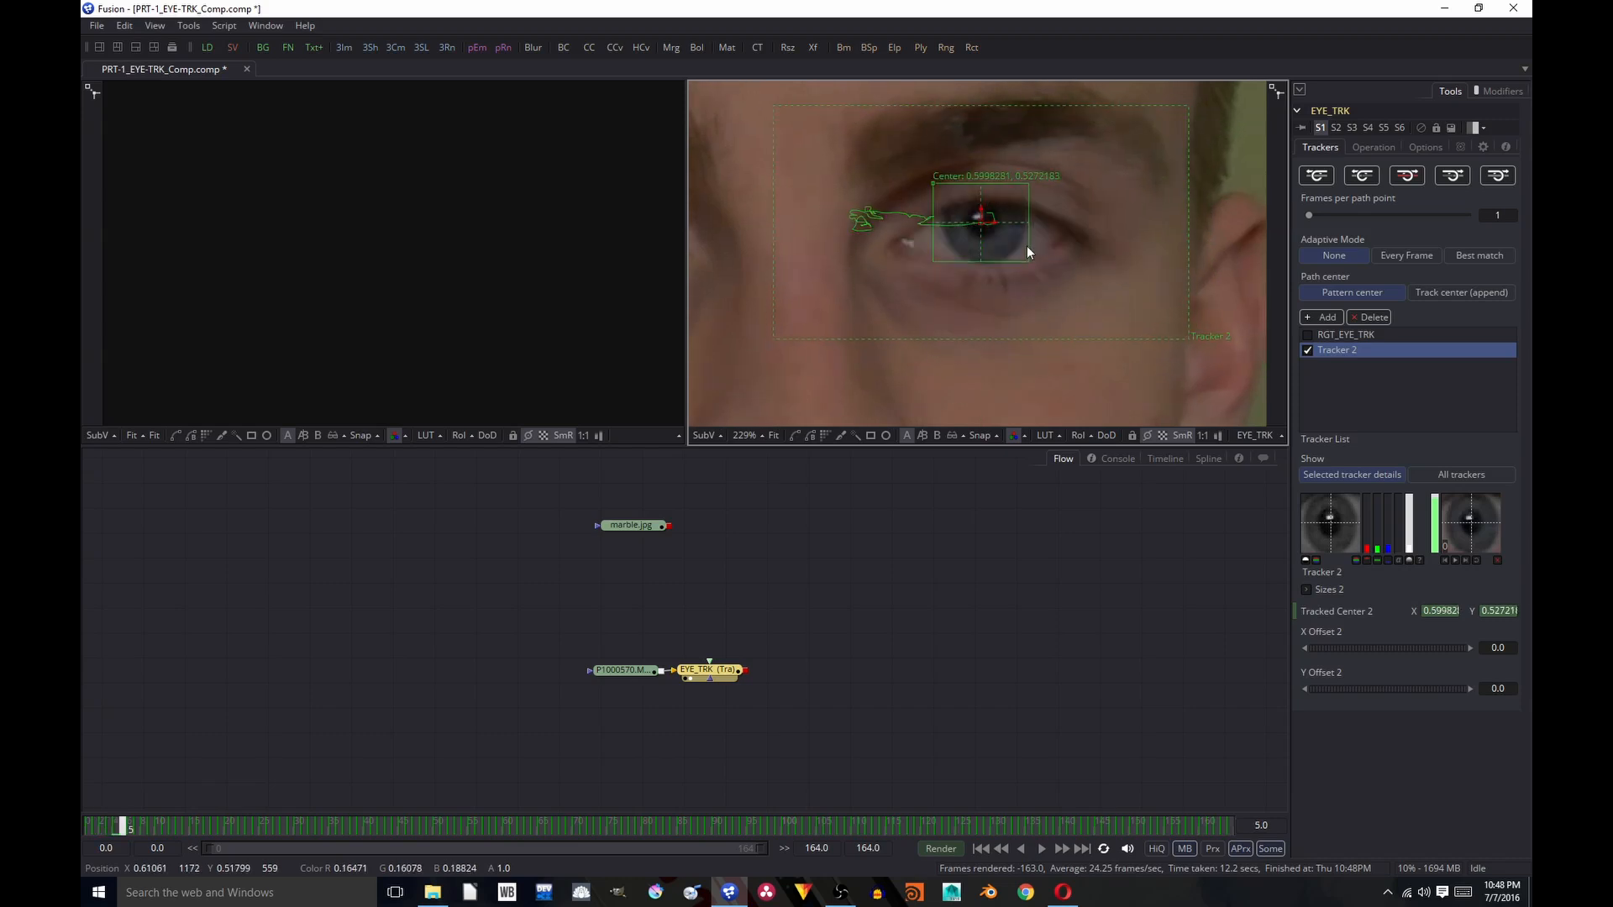
pyautogui.press('Right')
pyautogui.press('Right')
pyautogui.press('Right')
pyautogui.press('Right')
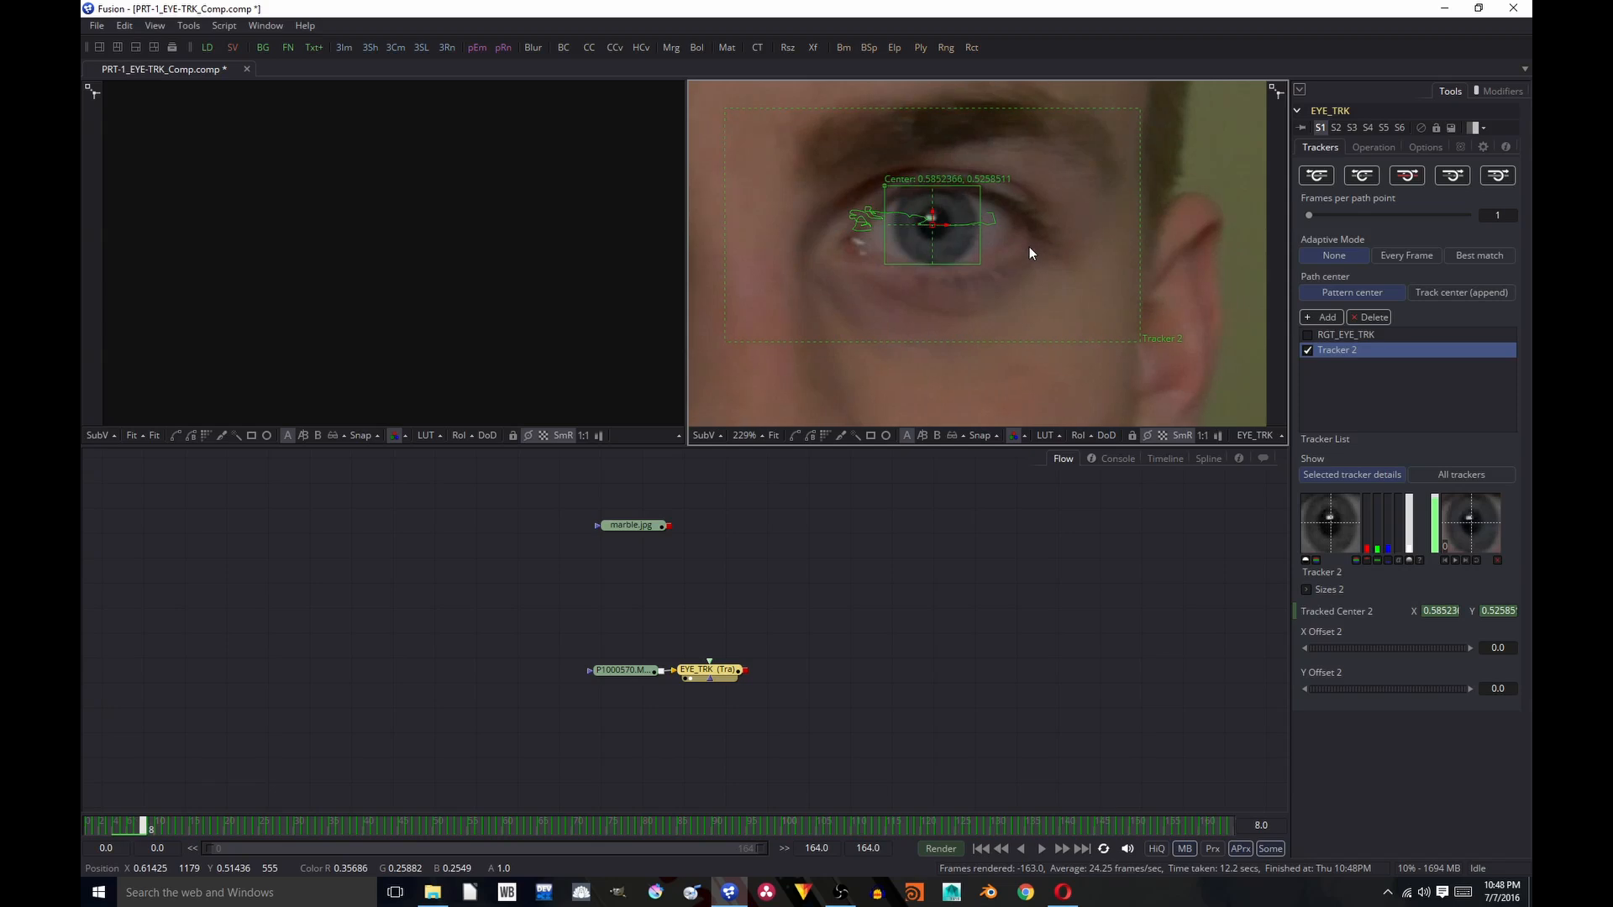
pyautogui.press('Right')
pyautogui.press('Right')
pyautogui.press('Right')
pyautogui.press('Right')
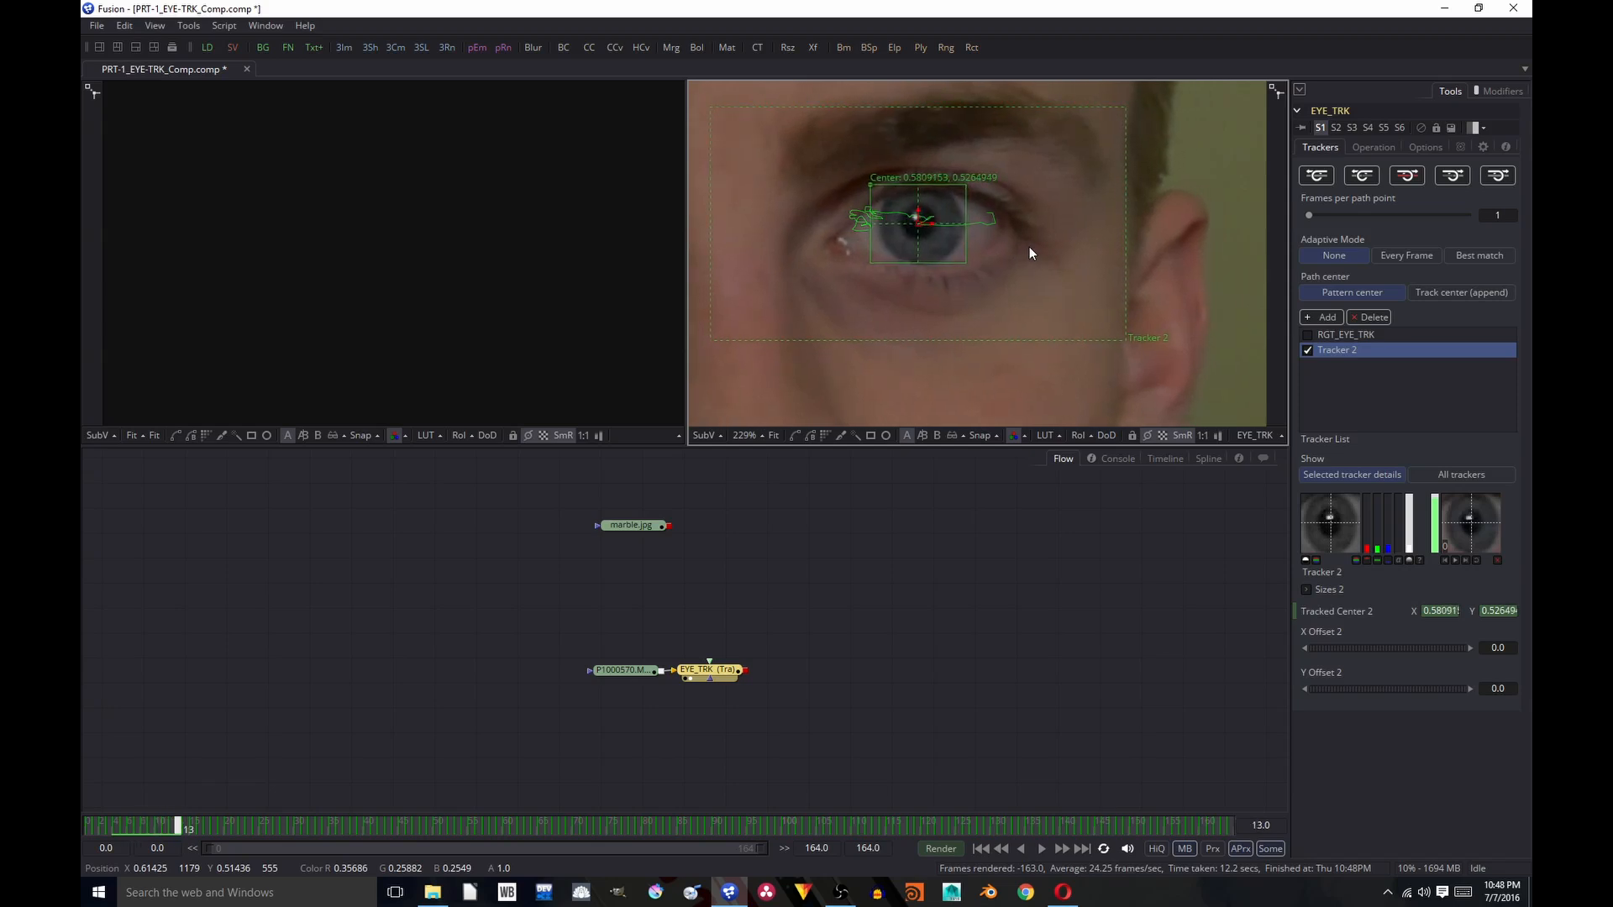
# Step: Rename the EYE_TRK node's path modifier EYE_TRKTracker2Path to LFT_EYE_TRK_PTH
pyautogui.click(1083, 606)
pyautogui.click(1500, 93)
pyautogui.click(1454, 91)
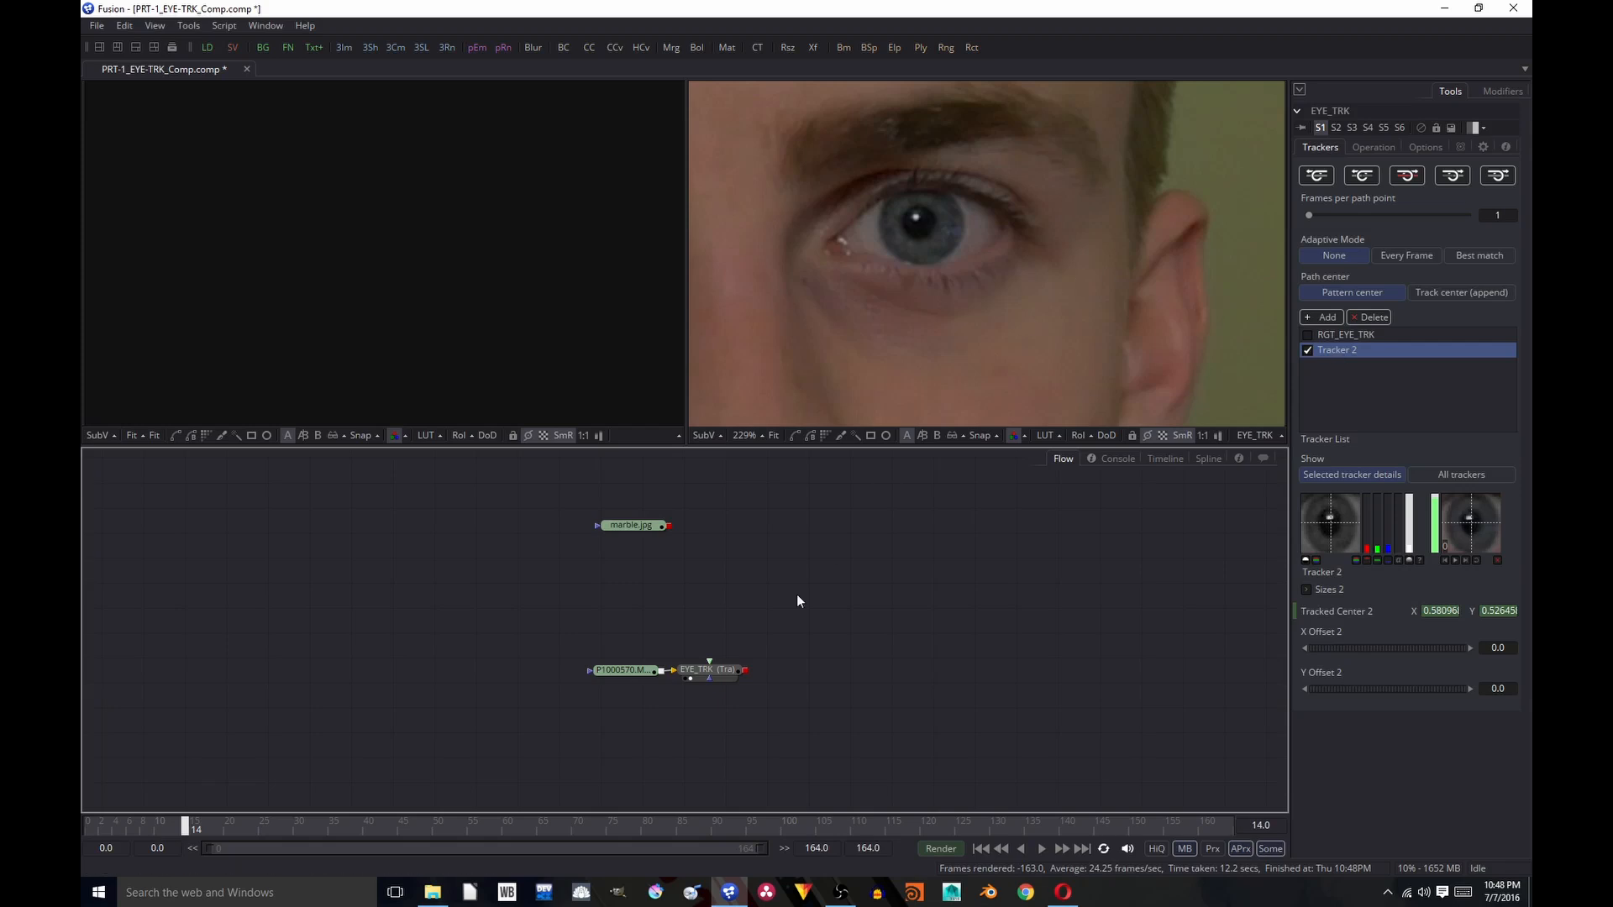
pyautogui.click(693, 672)
pyautogui.click(1501, 90)
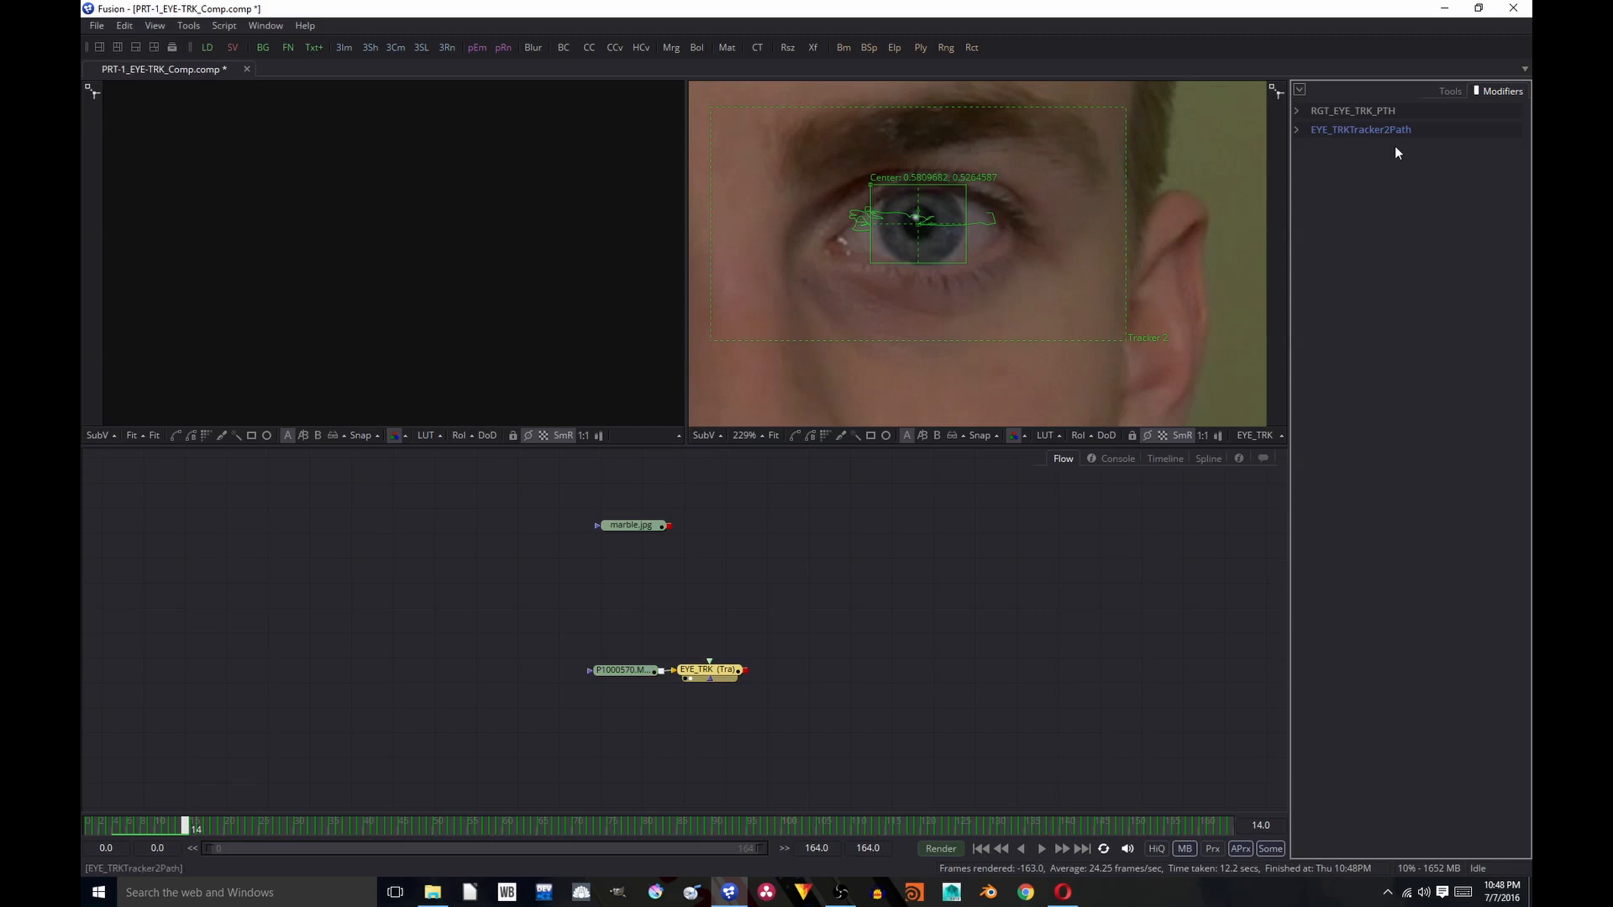
pyautogui.press('F2')
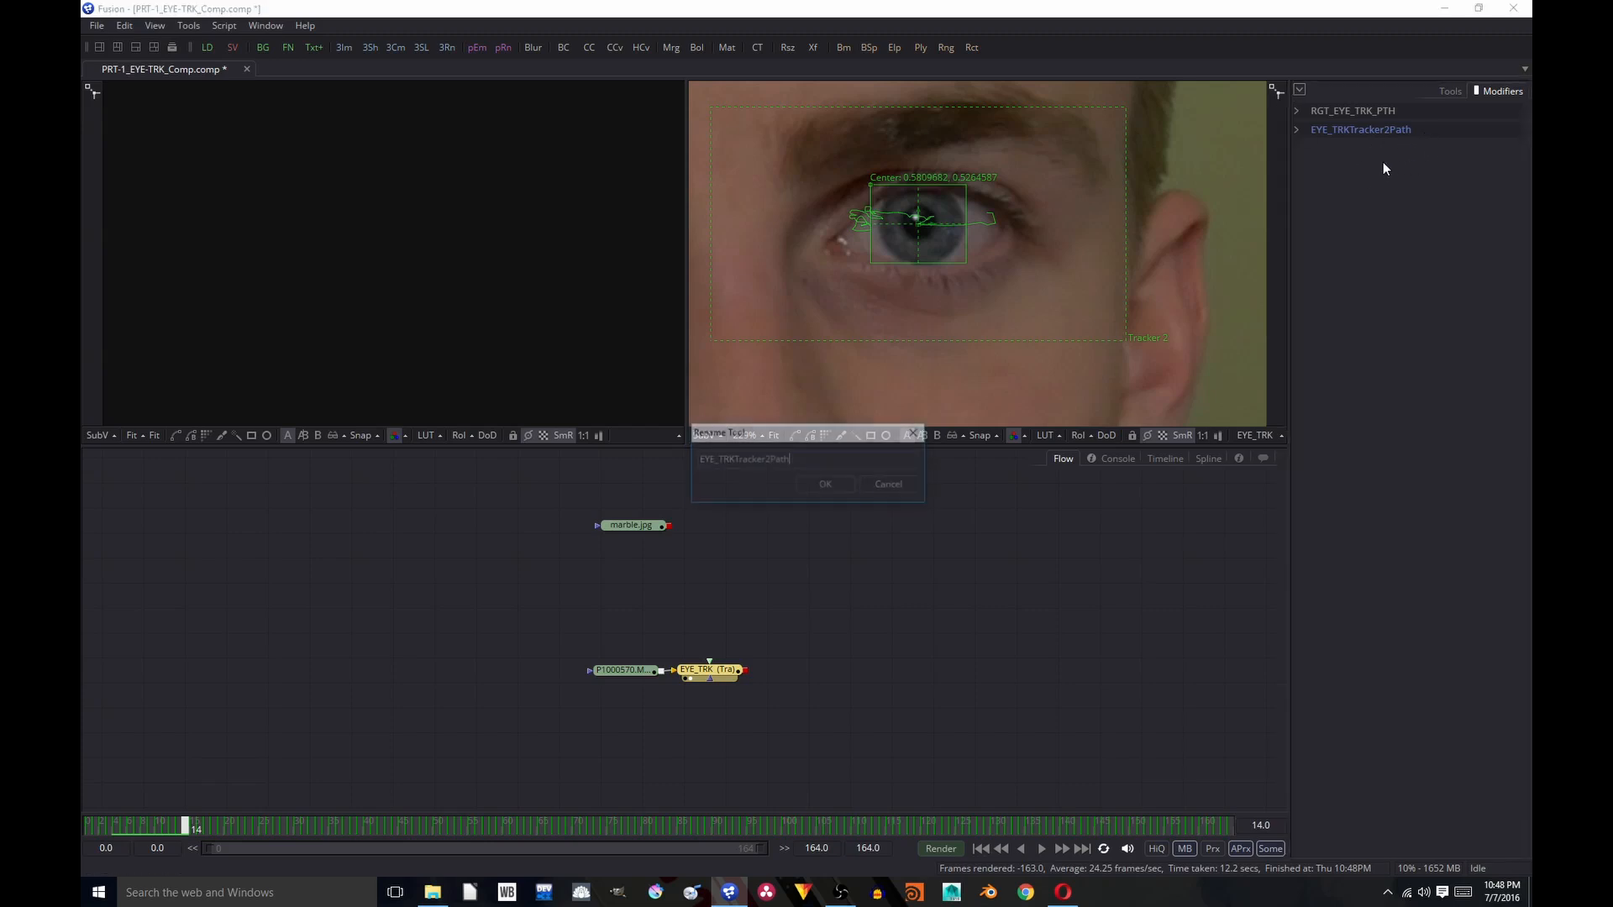
pyautogui.press('BackSpace')
pyautogui.press('BackSpace')
pyautogui.press('BackSpace')
pyautogui.press('BackSpace')
pyautogui.press('BackSpace')
pyautogui.press('BackSpace')
pyautogui.press('BackSpace')
pyautogui.press('BackSpace')
pyautogui.press('BackSpace')
pyautogui.press('BackSpace')
pyautogui.press('BackSpace')
pyautogui.press('BackSpace')
pyautogui.press('BackSpace')
pyautogui.press('BackSpace')
pyautogui.press('BackSpace')
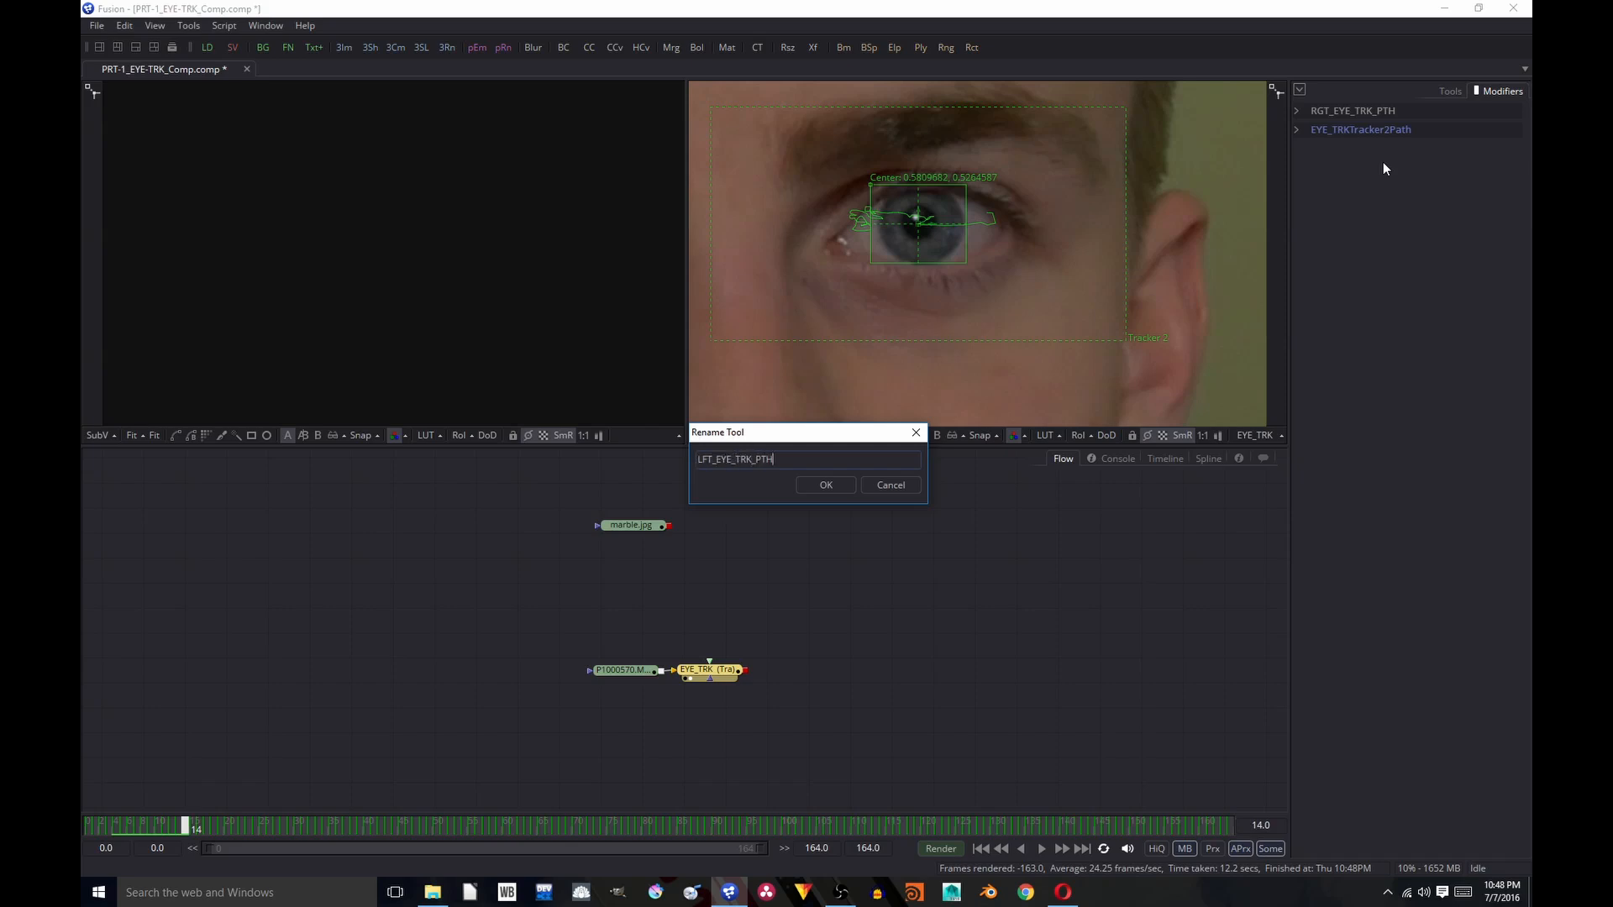
pyautogui.click(841, 487)
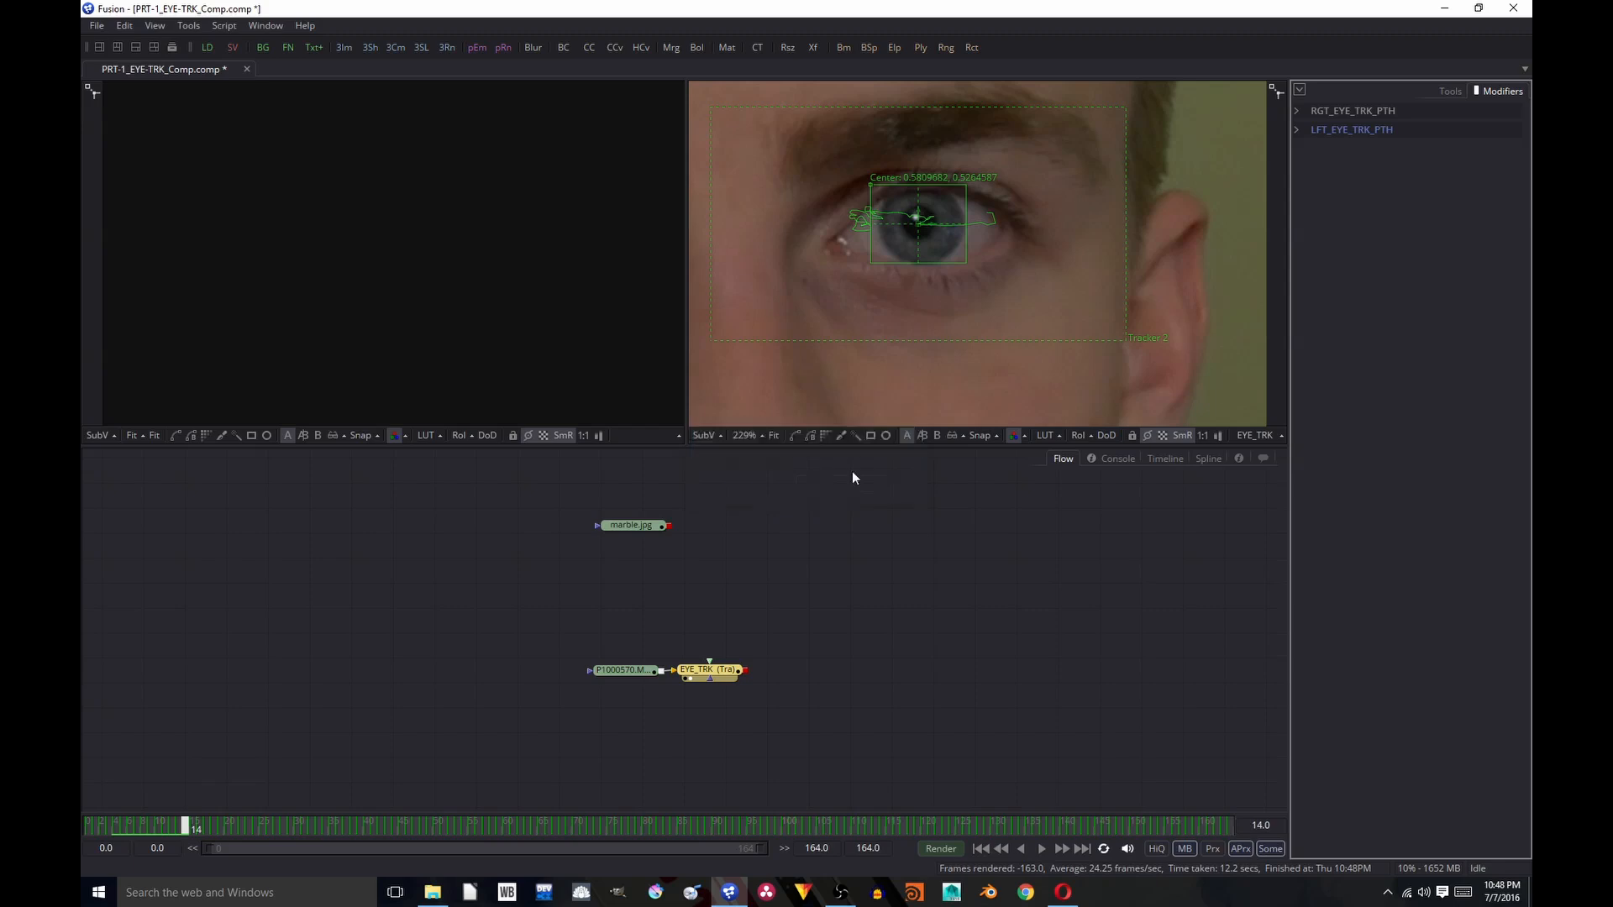
# Step: Rename Tracker 2 in the EYE_TRK node's tracker list as LFT_EYE_TRK
pyautogui.click(1450, 90)
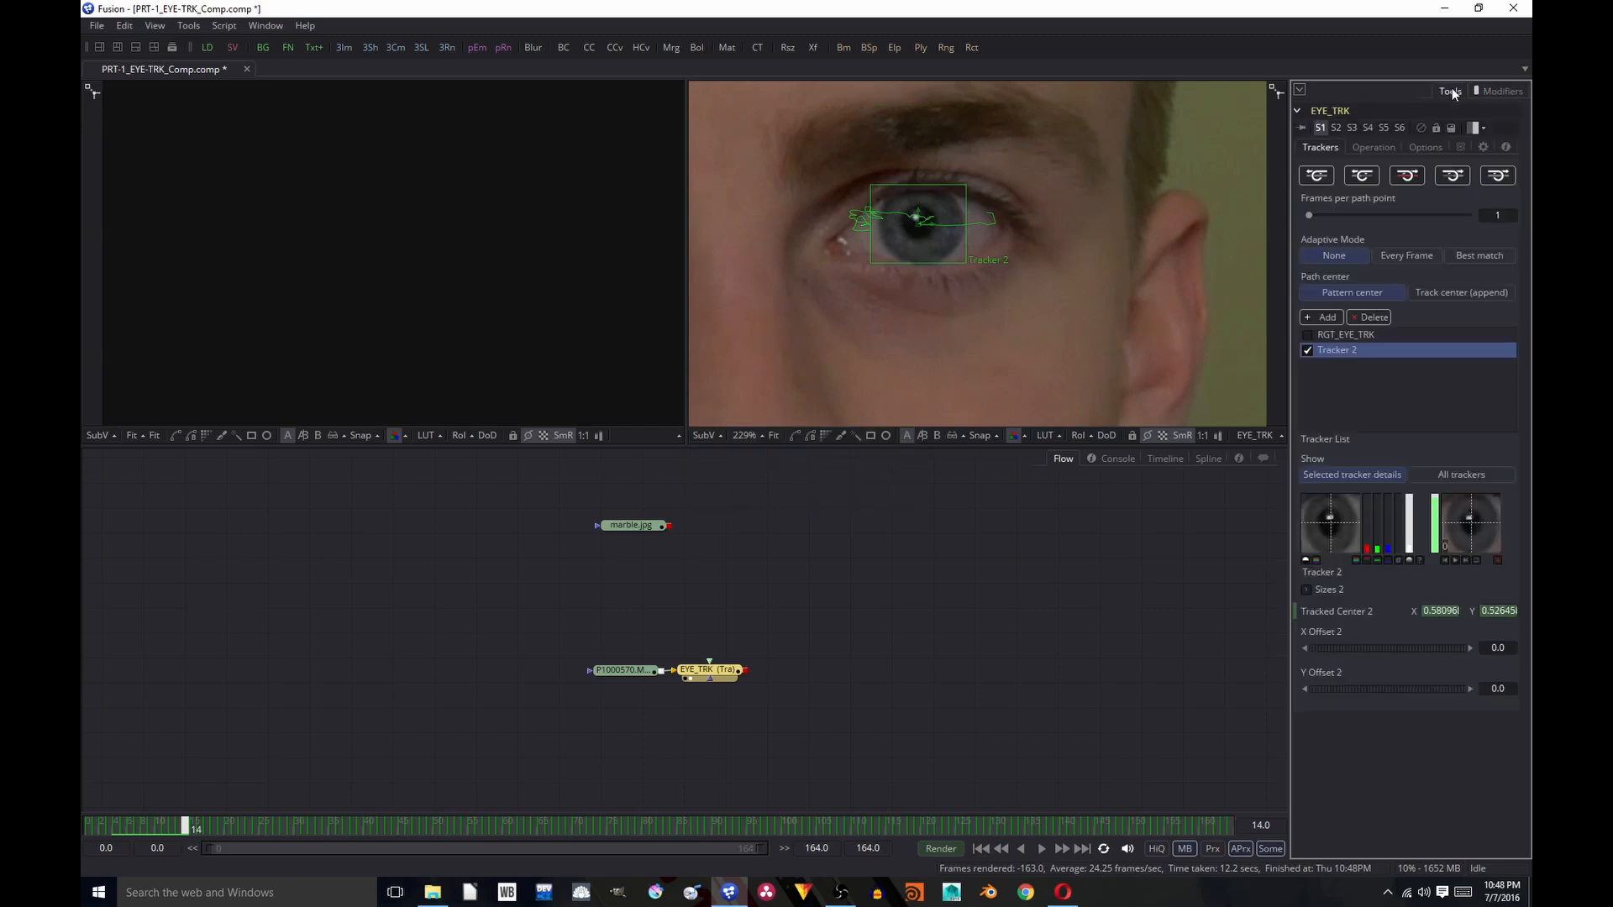
pyautogui.doubleClick(1345, 349)
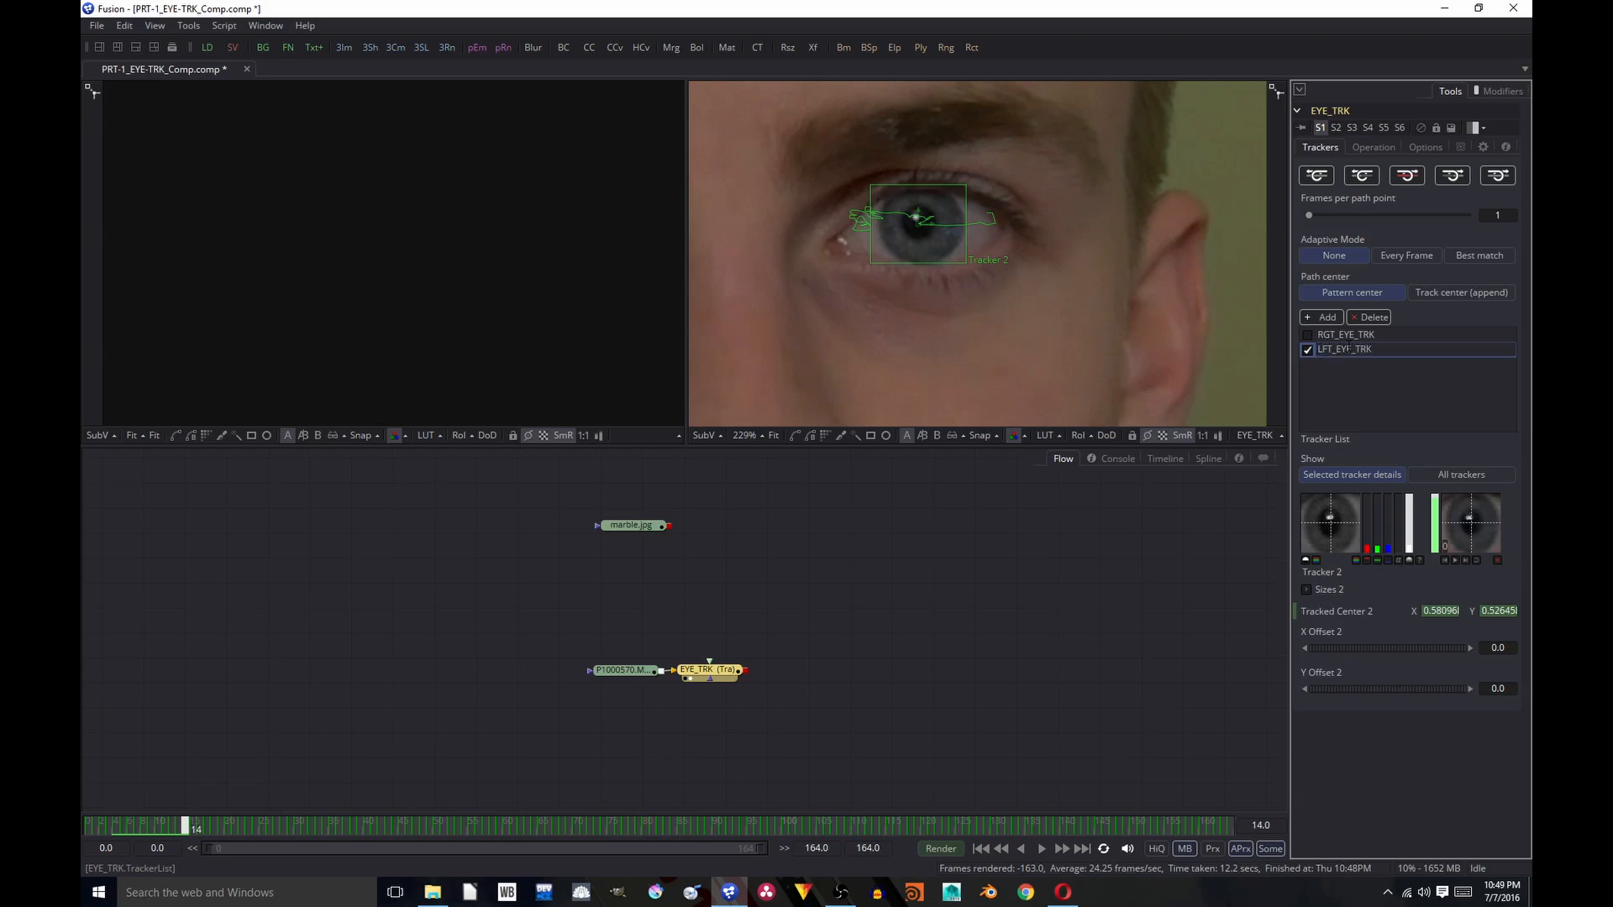
pyautogui.press('Return')
# Step: Re-enable the RGT_EYE_TRK tracker and play the footage with the EYE_TRK node selected to review both eye tracks
pyautogui.scroll(-2, 825, 305)
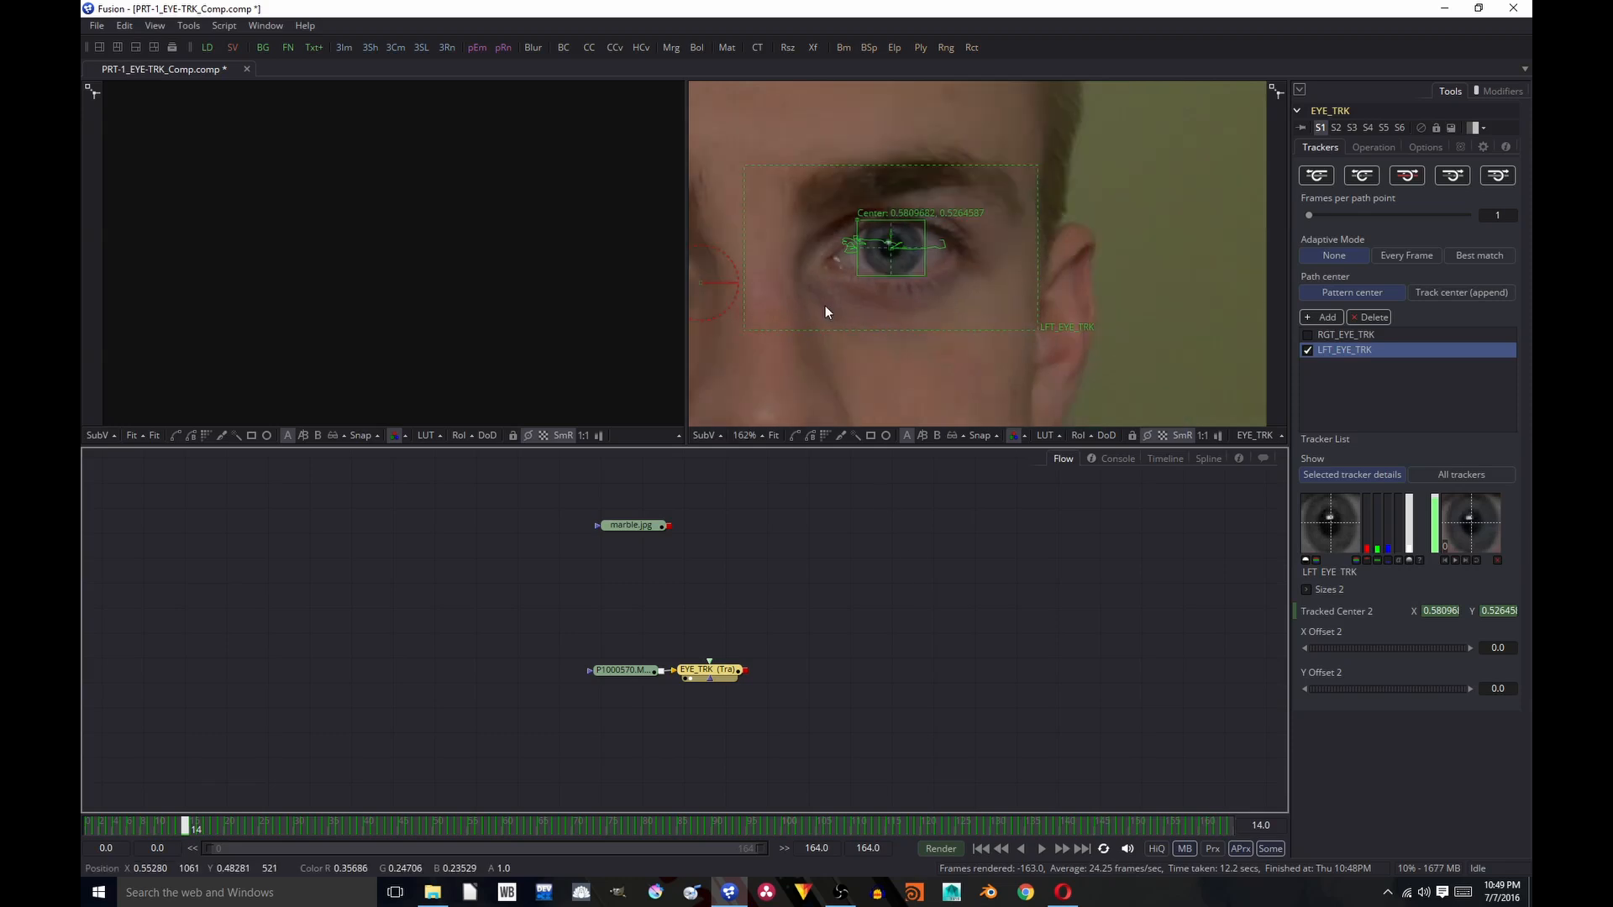
pyautogui.moveTo(875, 298); pyautogui.dragTo(988, 270)
pyautogui.click(1307, 334)
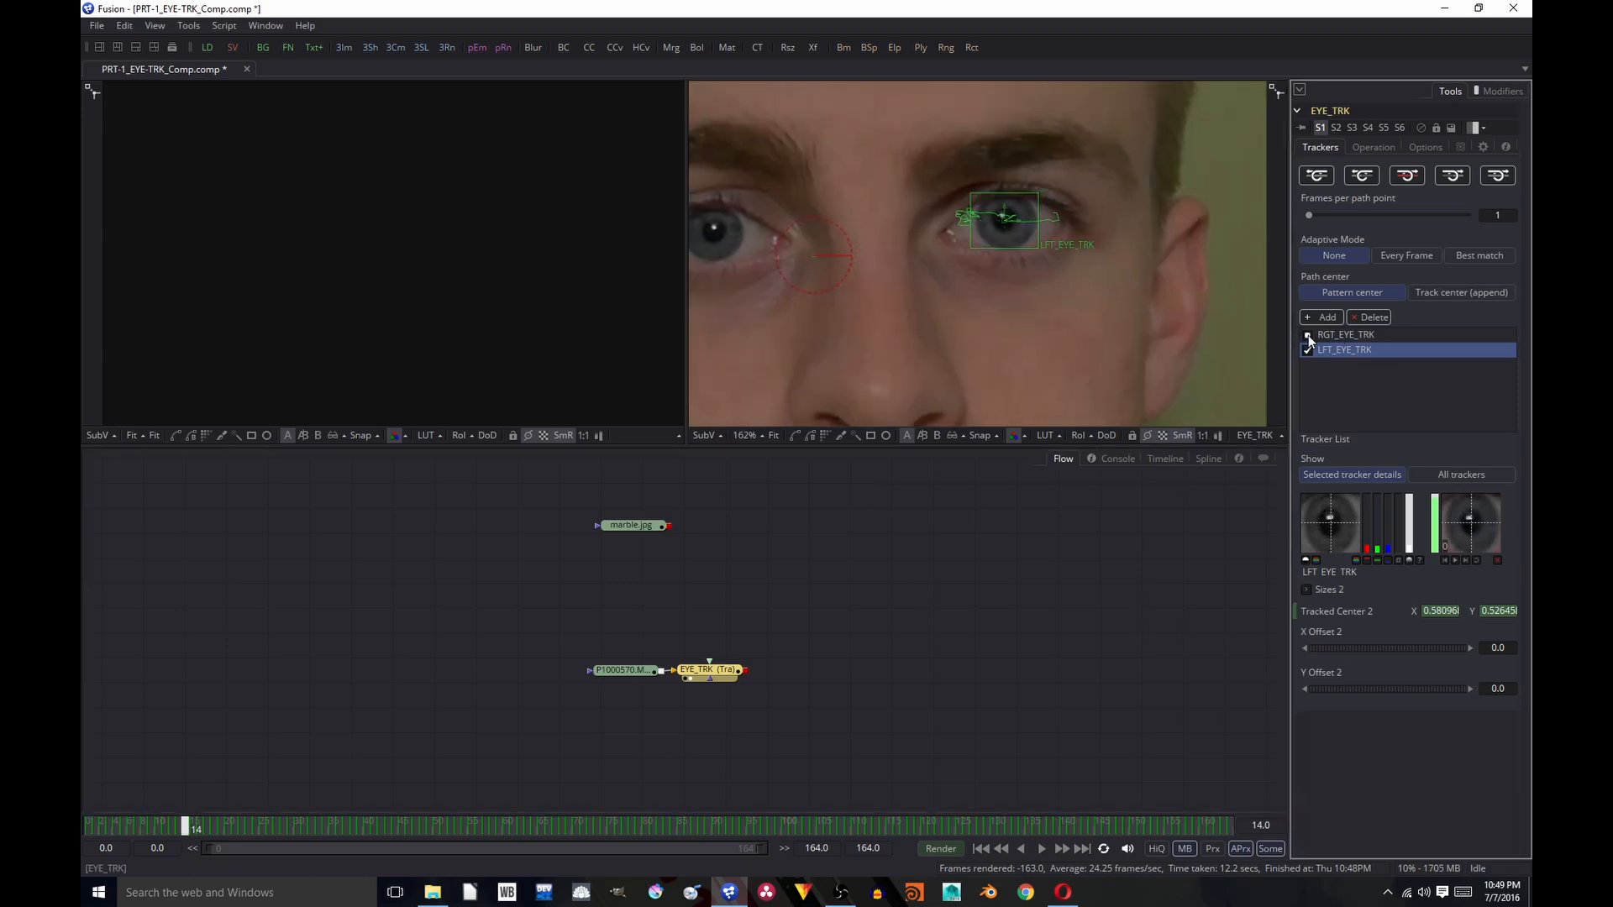
pyautogui.scroll(-2, 1037, 300)
pyautogui.click(1041, 848)
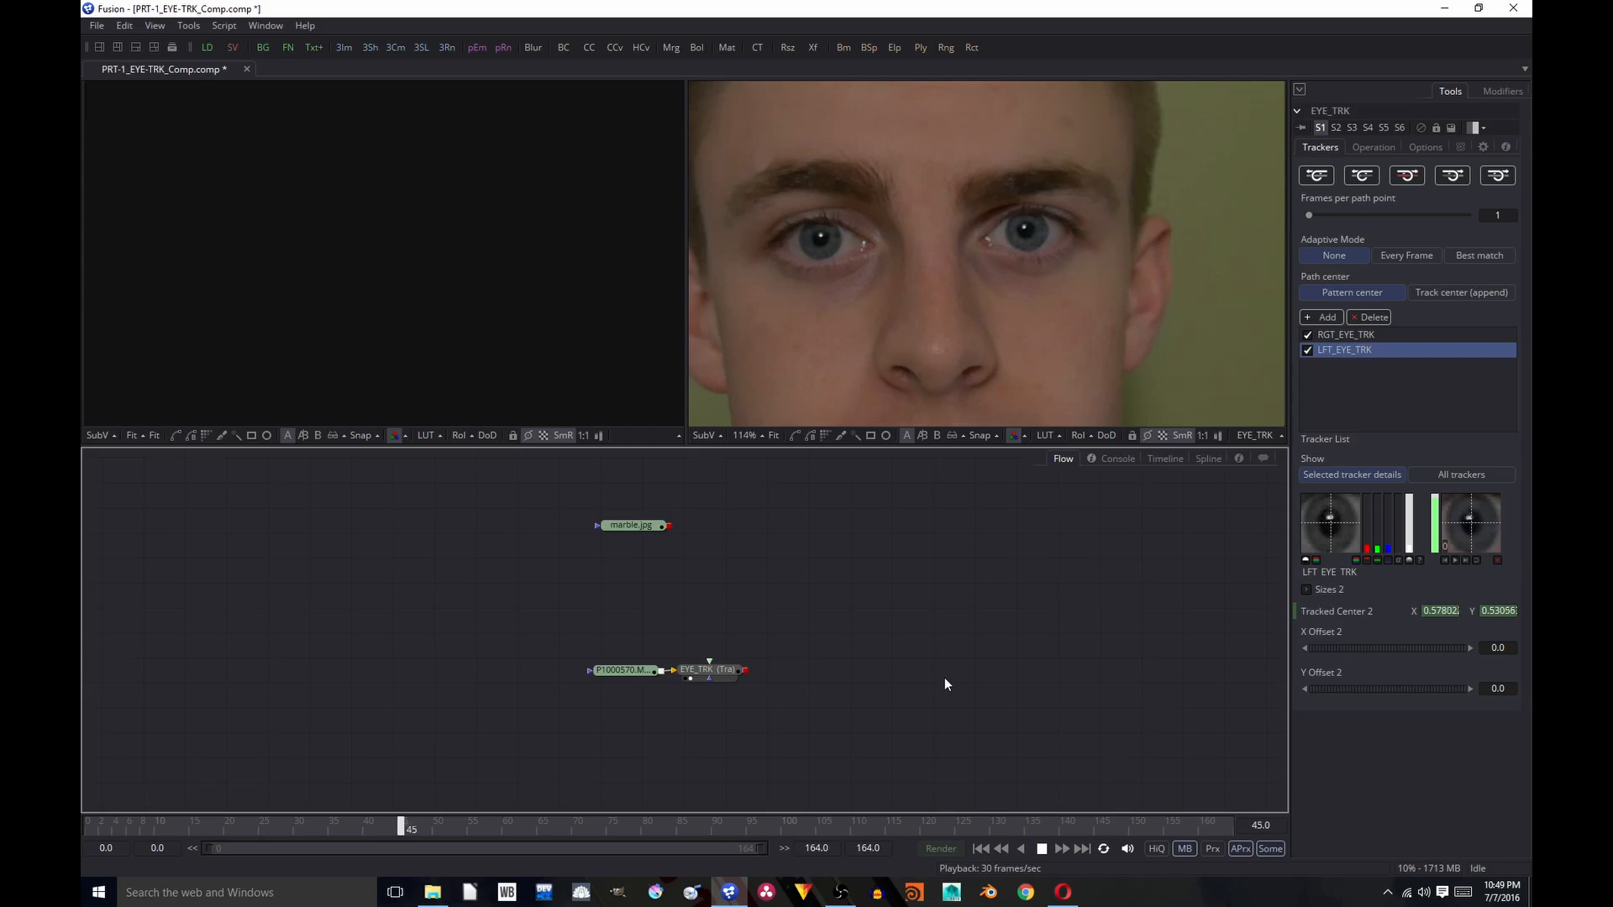
pyautogui.click(698, 668)
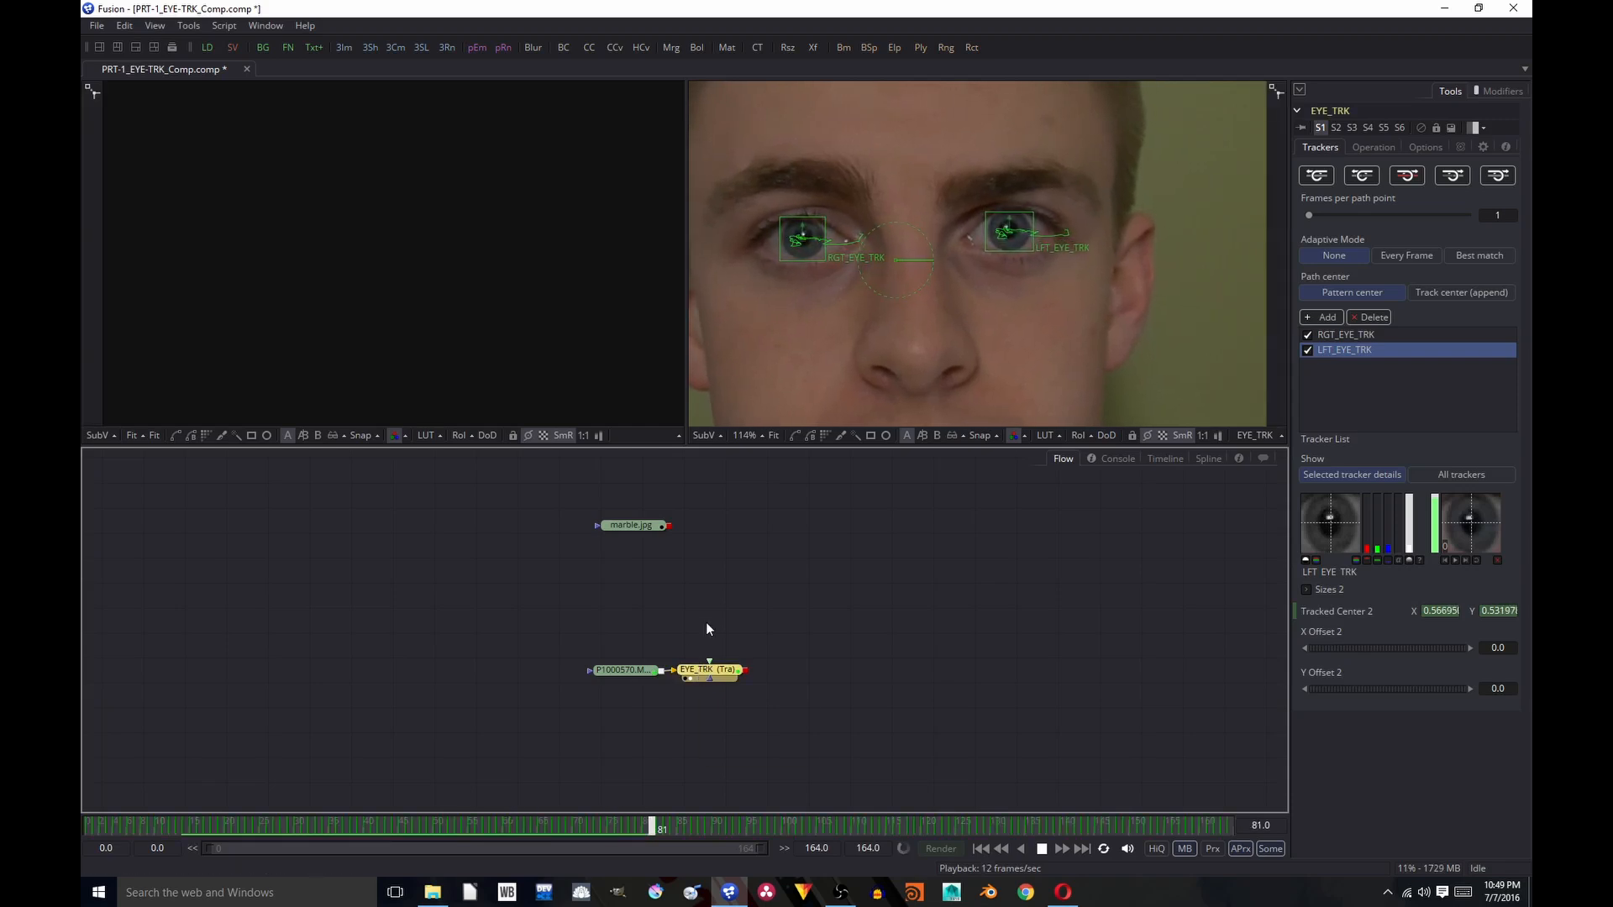